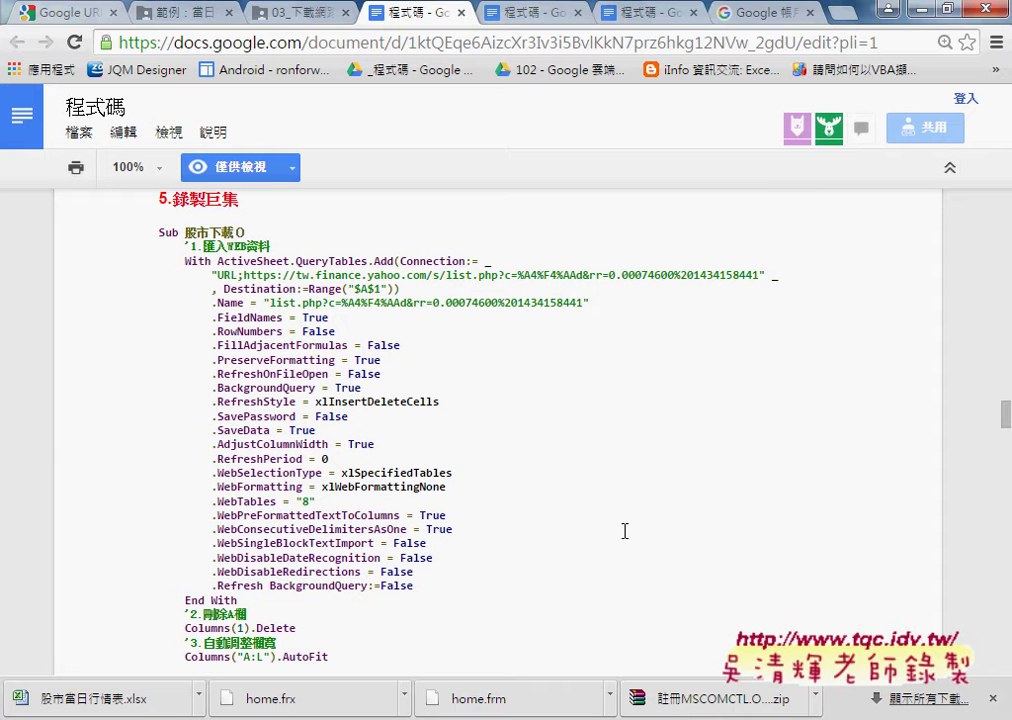
Highlight the .WebTables = "8", Columns(1).Delete and Columns("A:L").AutoFit lines in the notes
{"action": "mouse_move", "coordinate": [316, 501]}
{"action": "left_mouse_down"}
{"action": "mouse_move", "coordinate": [213, 500]}
{"action": "mouse_move", "coordinate": [311, 500]}
{"action": "left_mouse_up"}
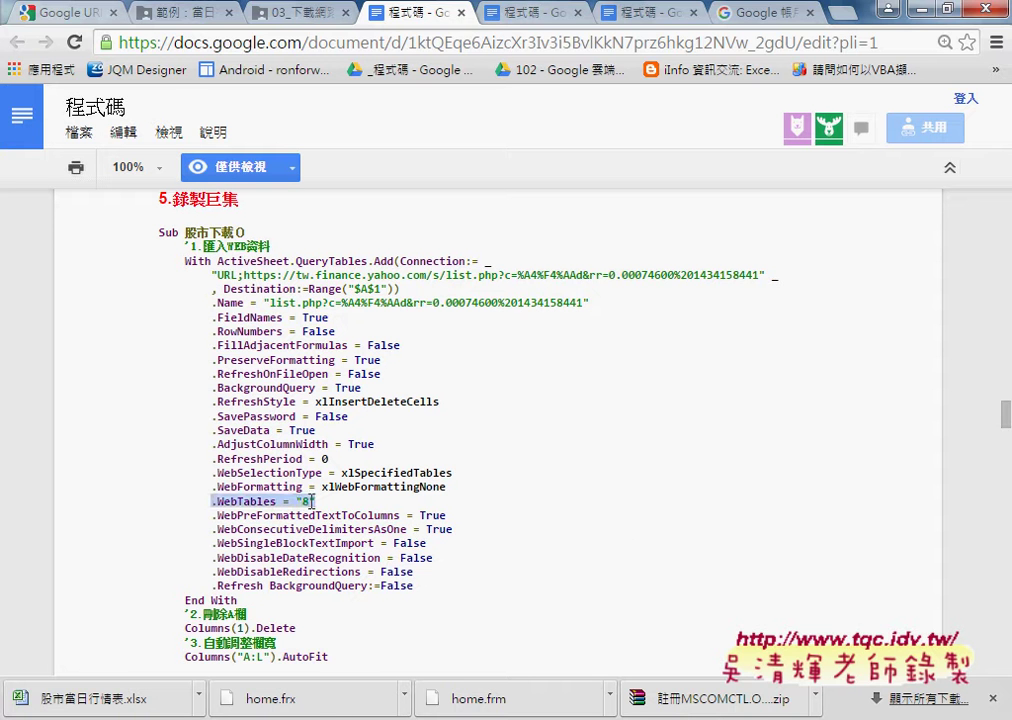
{"action": "left_click_drag", "start_coordinate": [312, 501], "coordinate": [316, 501]}
{"action": "scroll", "coordinate": [309, 572], "scroll_direction": "down", "scroll_amount": 3}
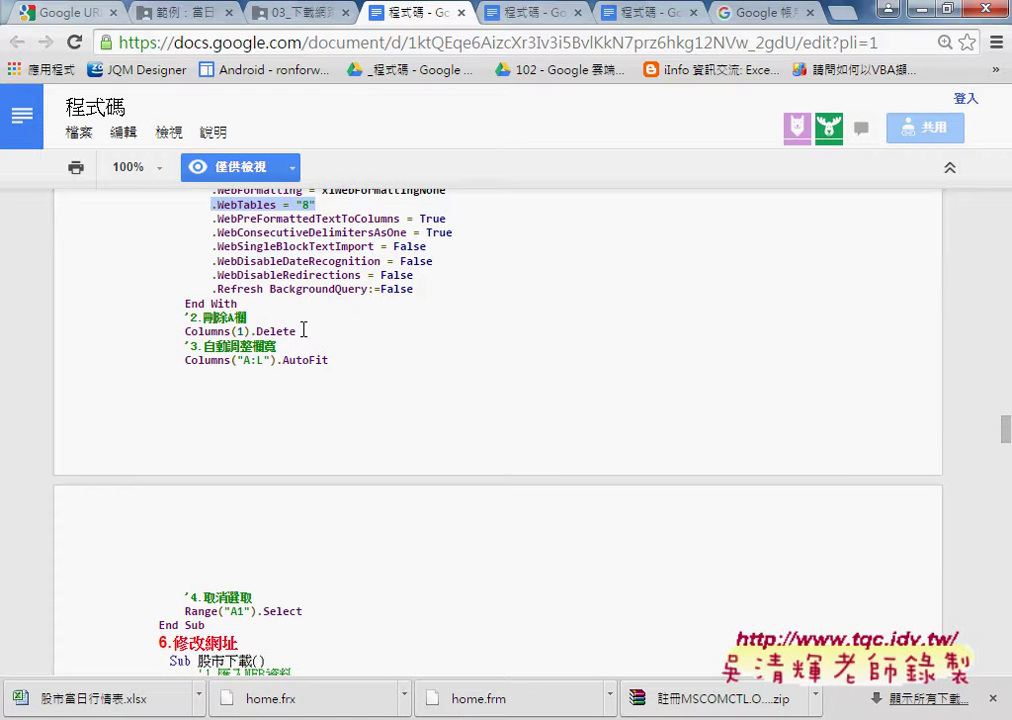
{"action": "left_click_drag", "start_coordinate": [296, 331], "coordinate": [178, 330]}
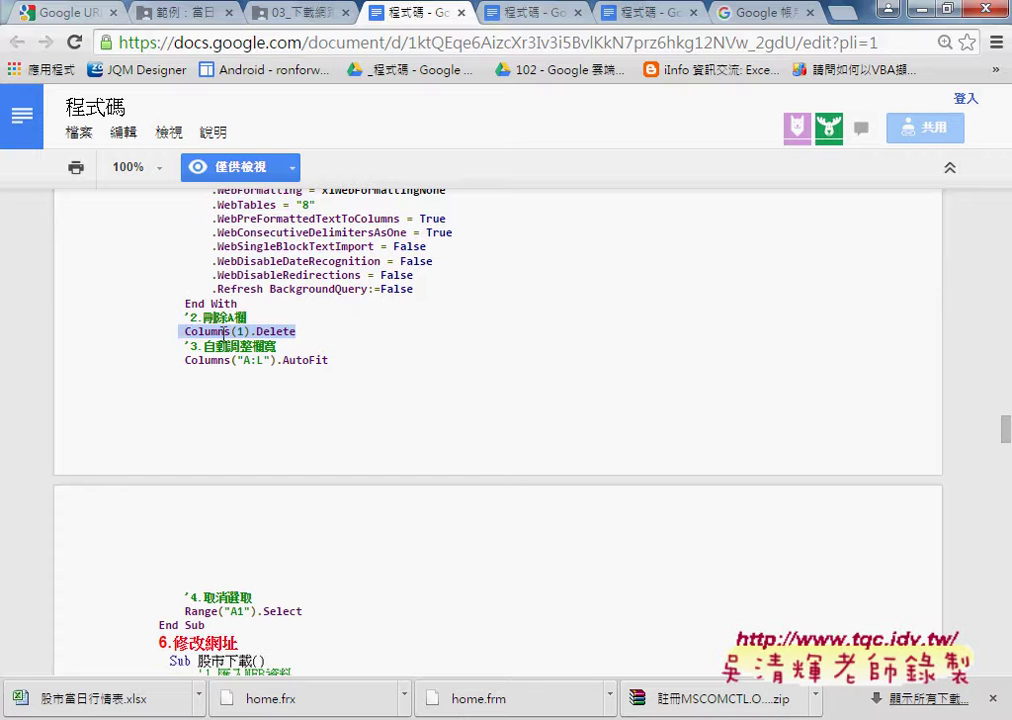
{"action": "left_click_drag", "start_coordinate": [331, 360], "coordinate": [181, 362]}
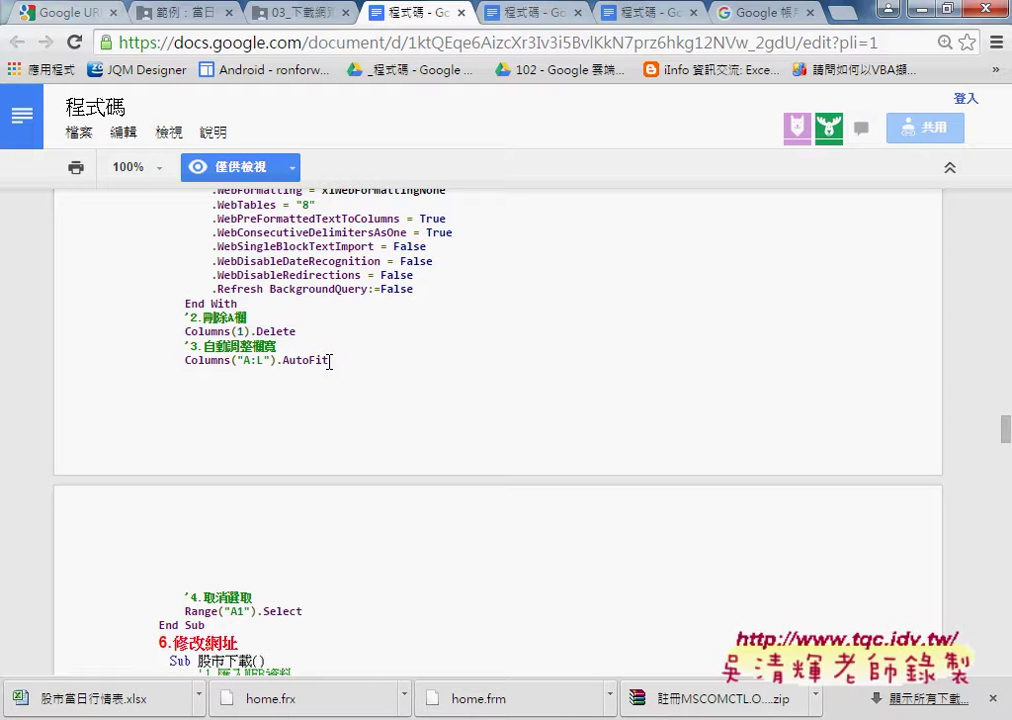
{"action": "scroll", "coordinate": [333, 558], "scroll_direction": "down", "scroll_amount": 2}
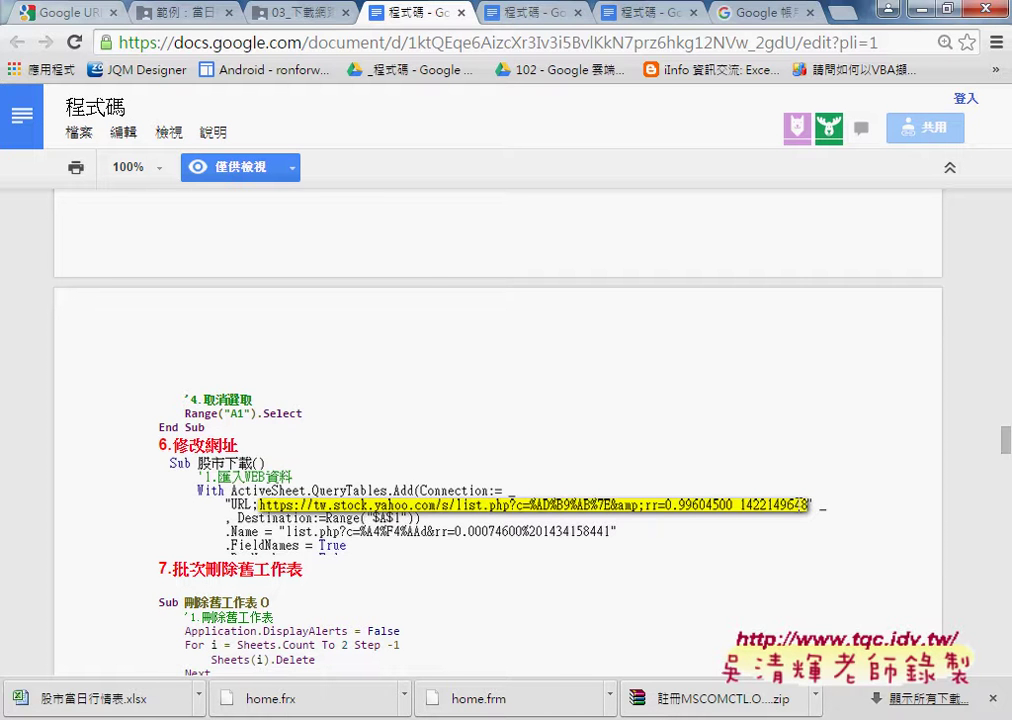
Select from the 刪除舊工作表 block down through the End Sub of 批次新增工作表
{"action": "scroll", "coordinate": [799, 505], "scroll_direction": "down", "scroll_amount": 2}
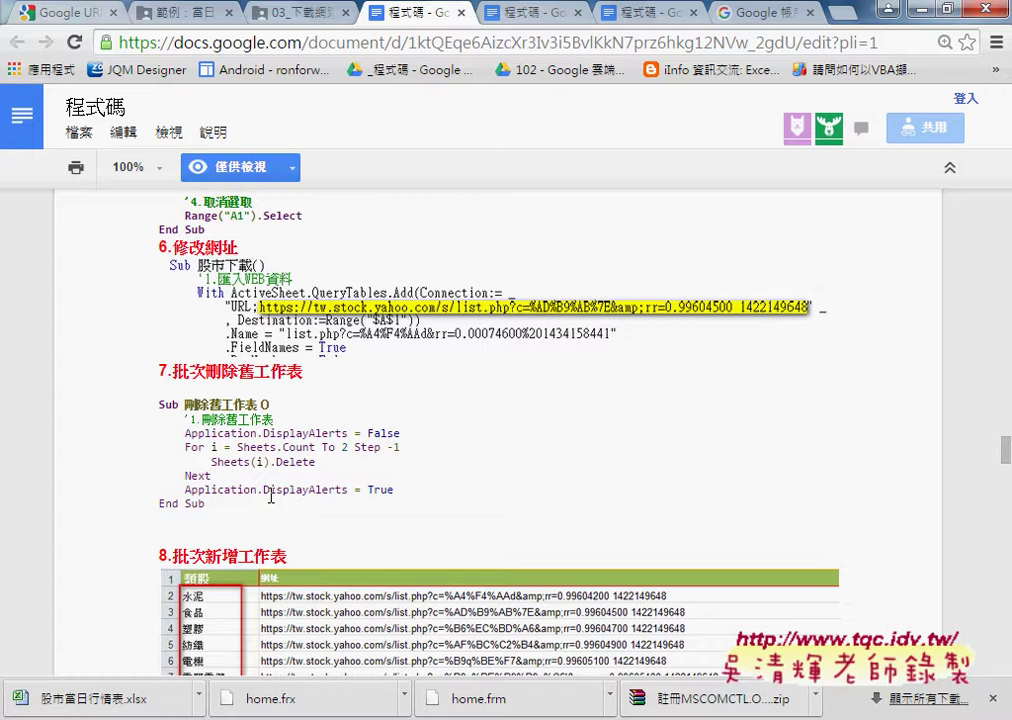
{"action": "left_click_drag", "start_coordinate": [283, 502], "coordinate": [151, 408]}
{"action": "scroll", "coordinate": [129, 476], "scroll_direction": "down", "scroll_amount": 4}
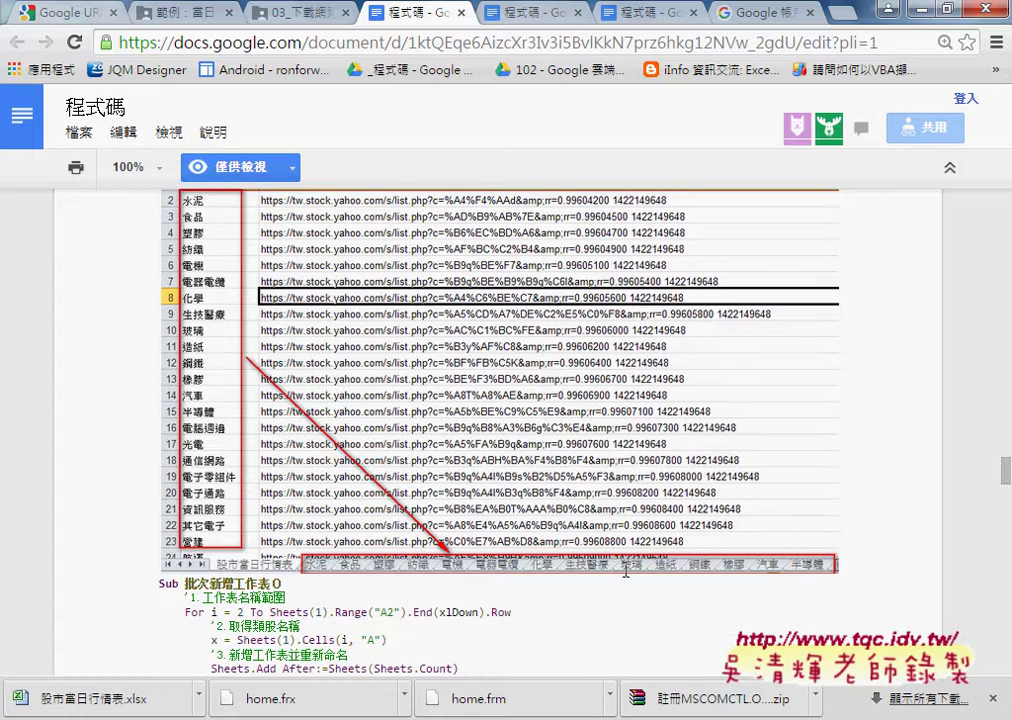
{"action": "scroll", "coordinate": [692, 569], "scroll_direction": "down", "scroll_amount": 1}
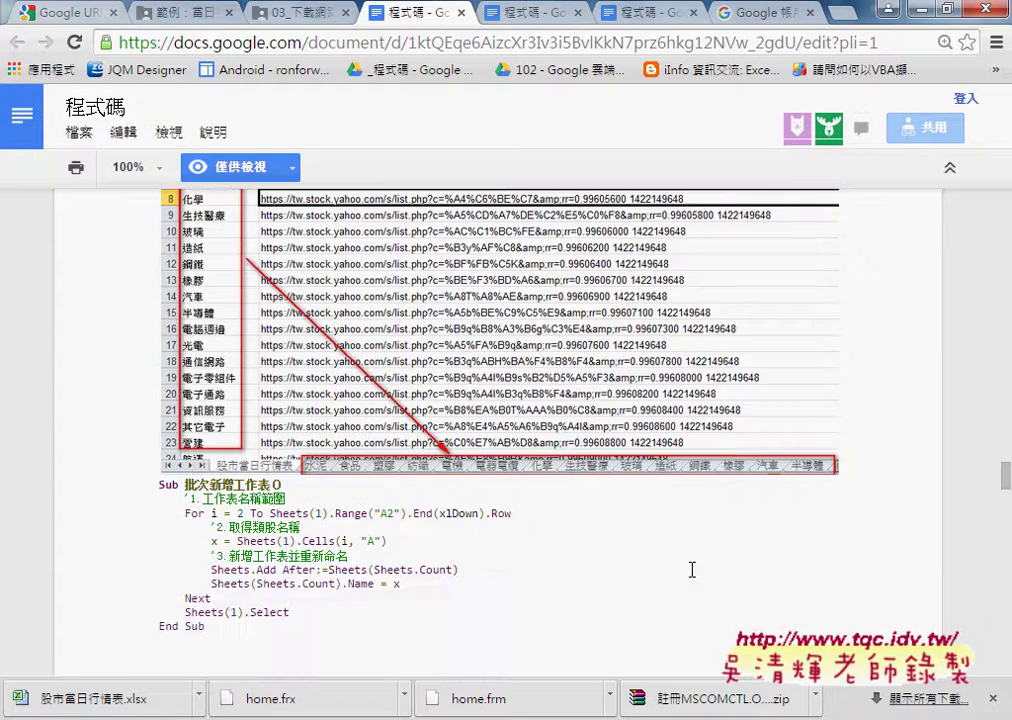
{"action": "scroll", "coordinate": [692, 569], "scroll_direction": "up", "scroll_amount": 2}
{"action": "scroll", "coordinate": [689, 568], "scroll_direction": "up", "scroll_amount": 1}
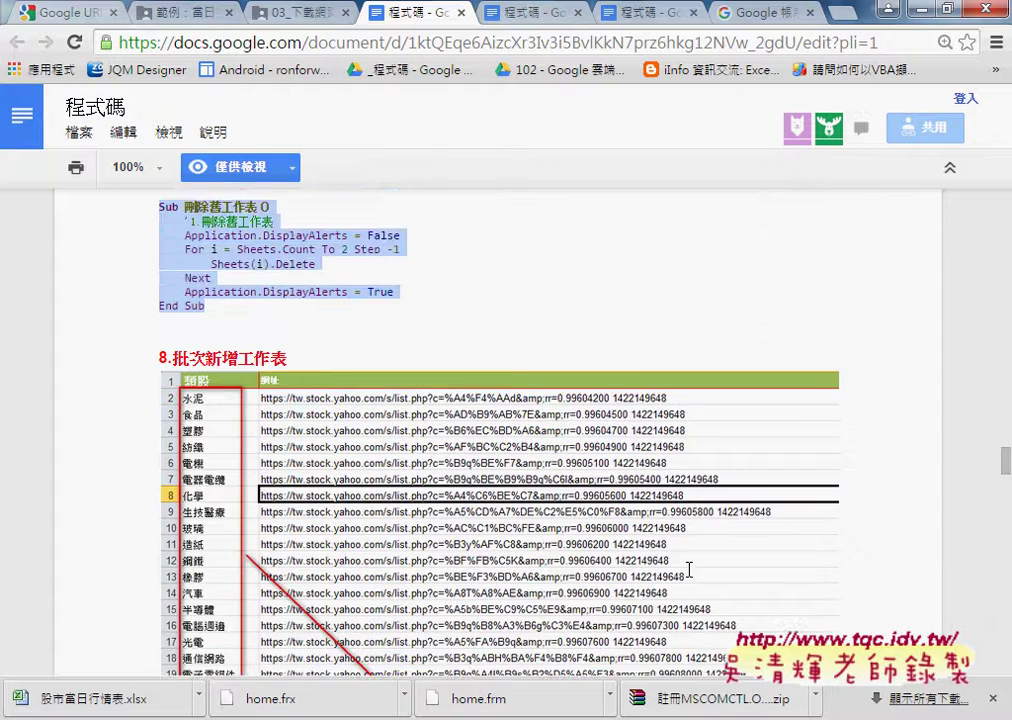
{"action": "scroll", "coordinate": [689, 570], "scroll_direction": "down", "scroll_amount": 3}
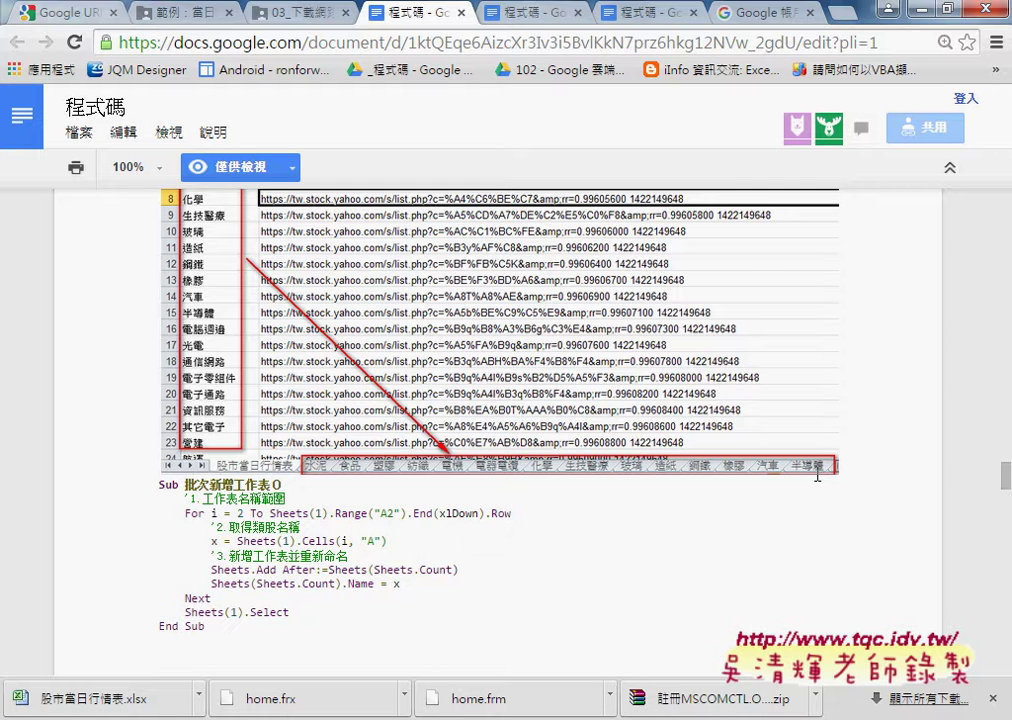
{"action": "scroll", "coordinate": [575, 410], "scroll_direction": "up", "scroll_amount": 4}
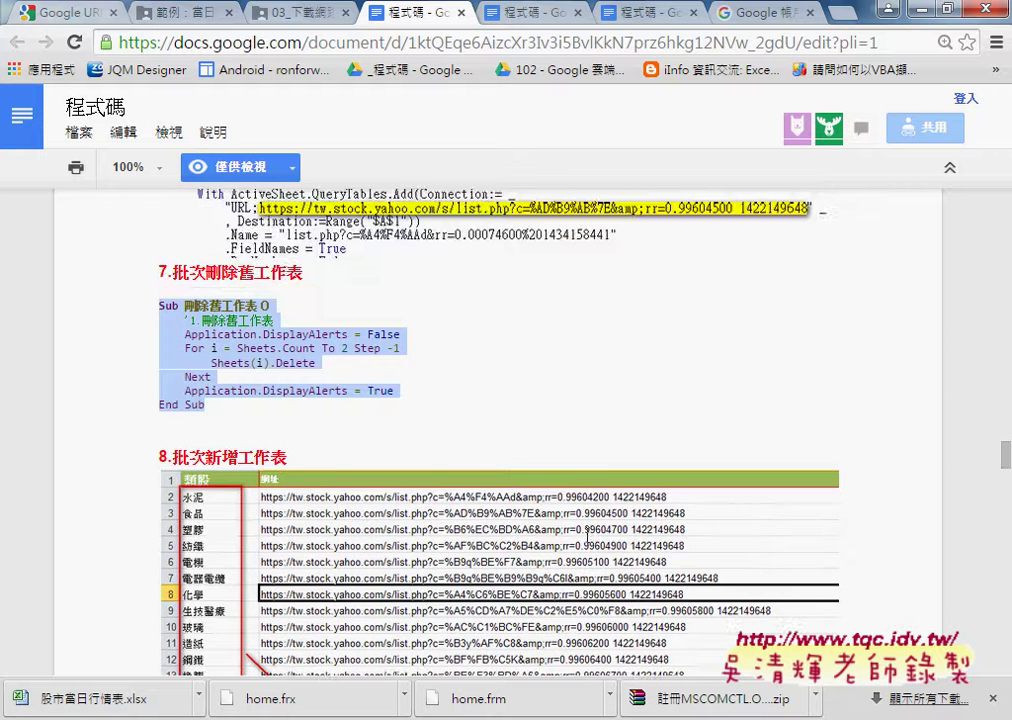
{"action": "scroll", "coordinate": [340, 474], "scroll_direction": "down", "scroll_amount": 5}
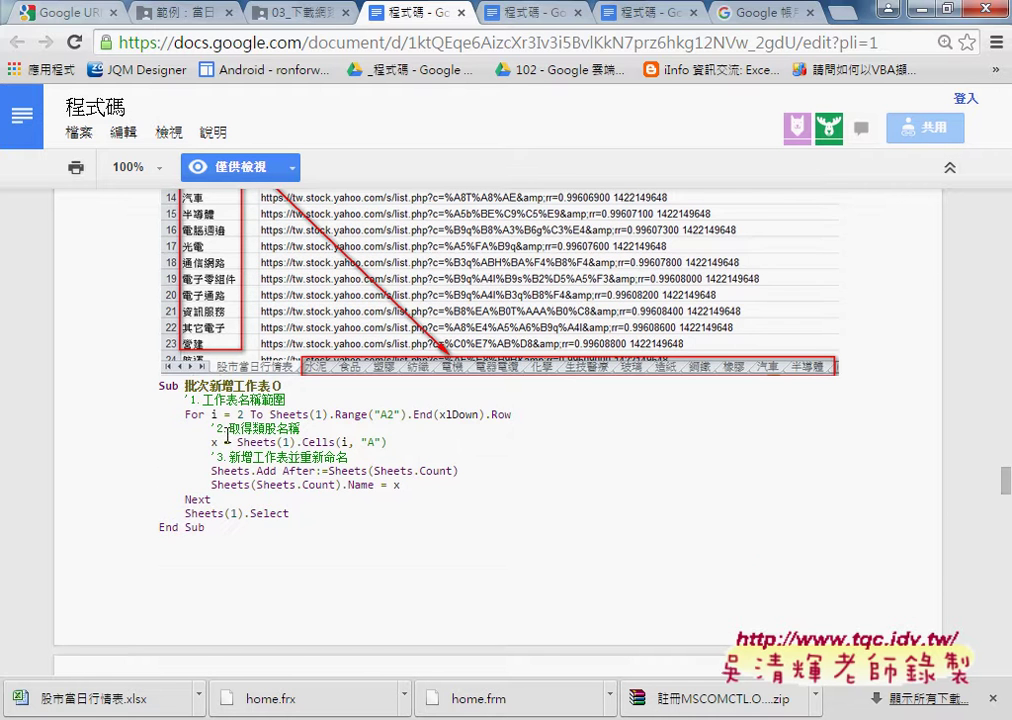
{"action": "left_click", "coordinate": [237, 533], "text": "shift"}
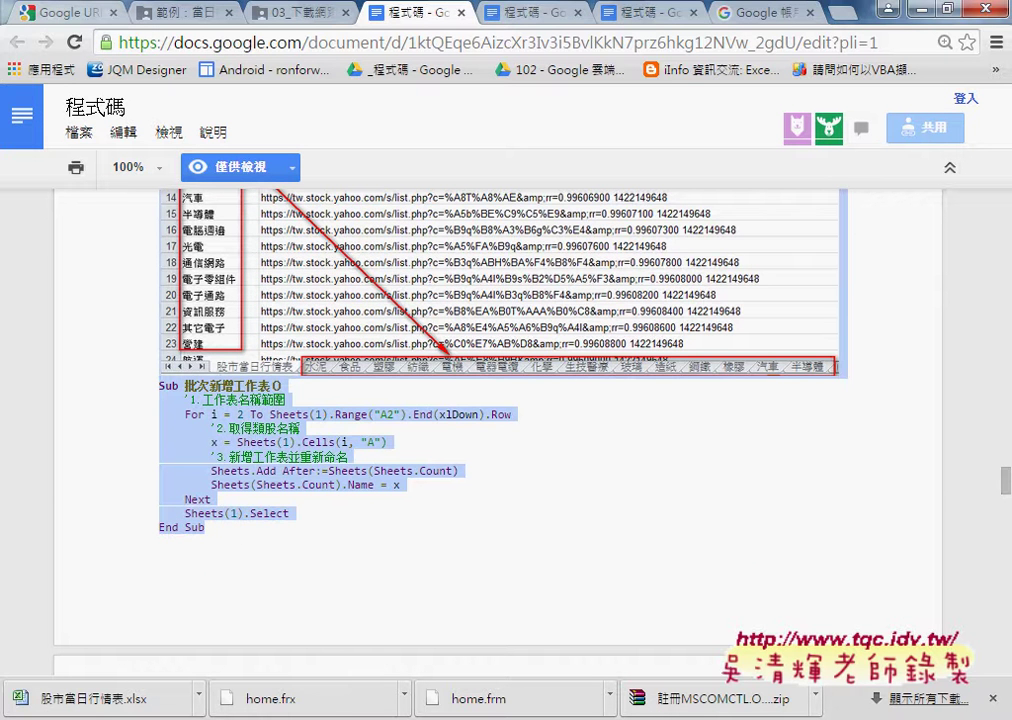
{"action": "mouse_move", "coordinate": [516, 716]}
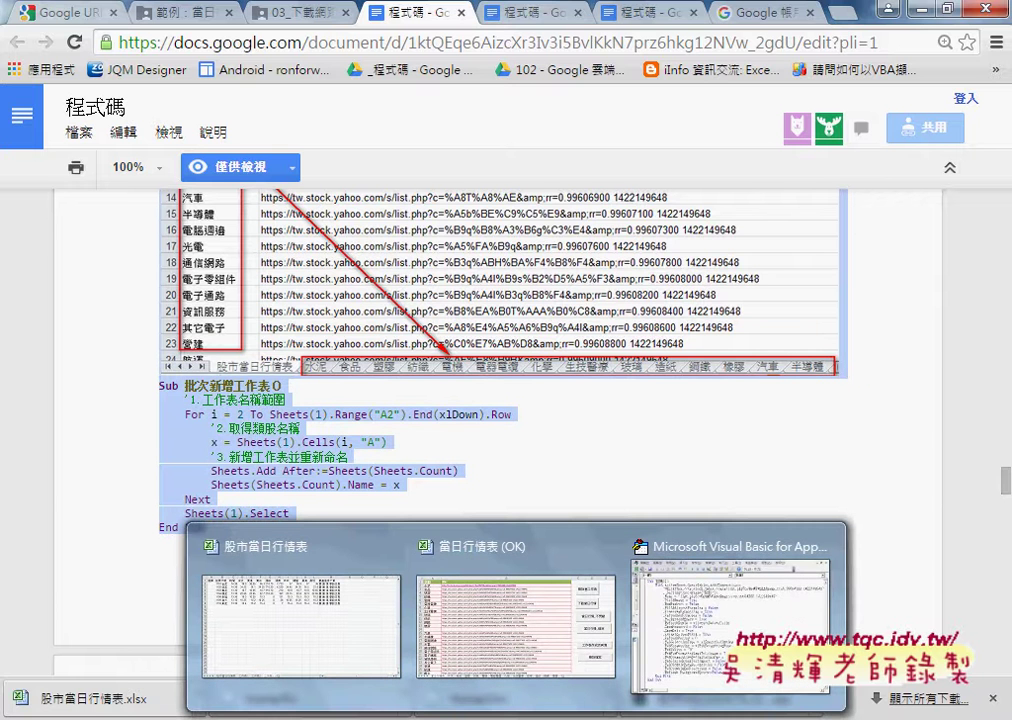
Bring up the VBA editor, widen the project pane and select Module1
{"action": "left_click", "coordinate": [672, 640]}
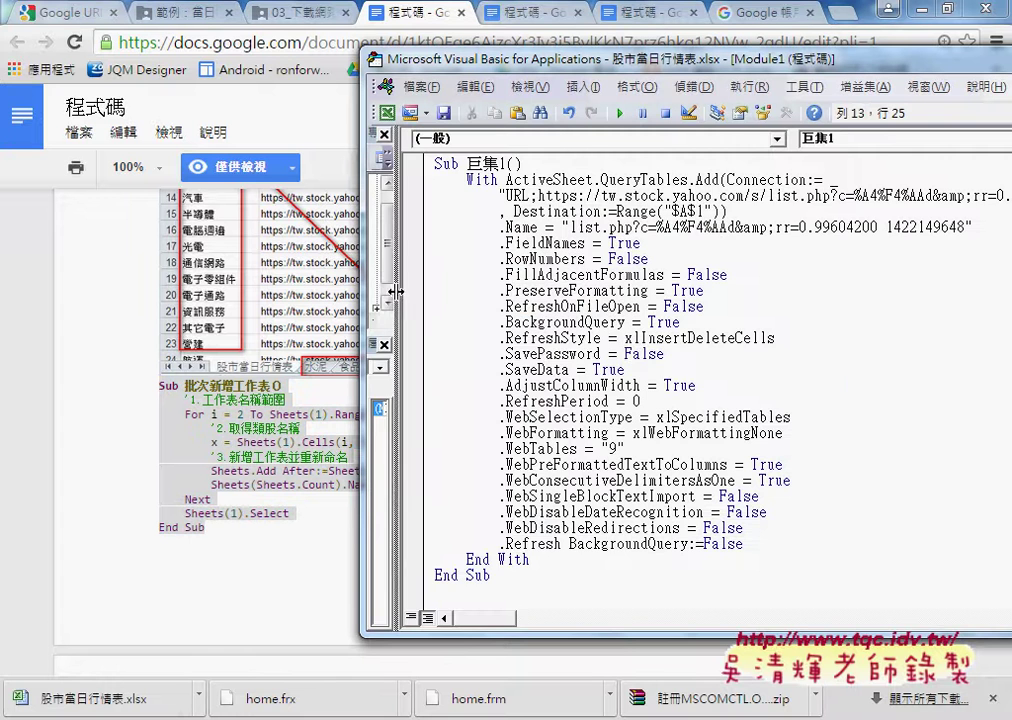
{"action": "left_click_drag", "start_coordinate": [395, 298], "coordinate": [515, 295]}
{"action": "left_click", "coordinate": [478, 290]}
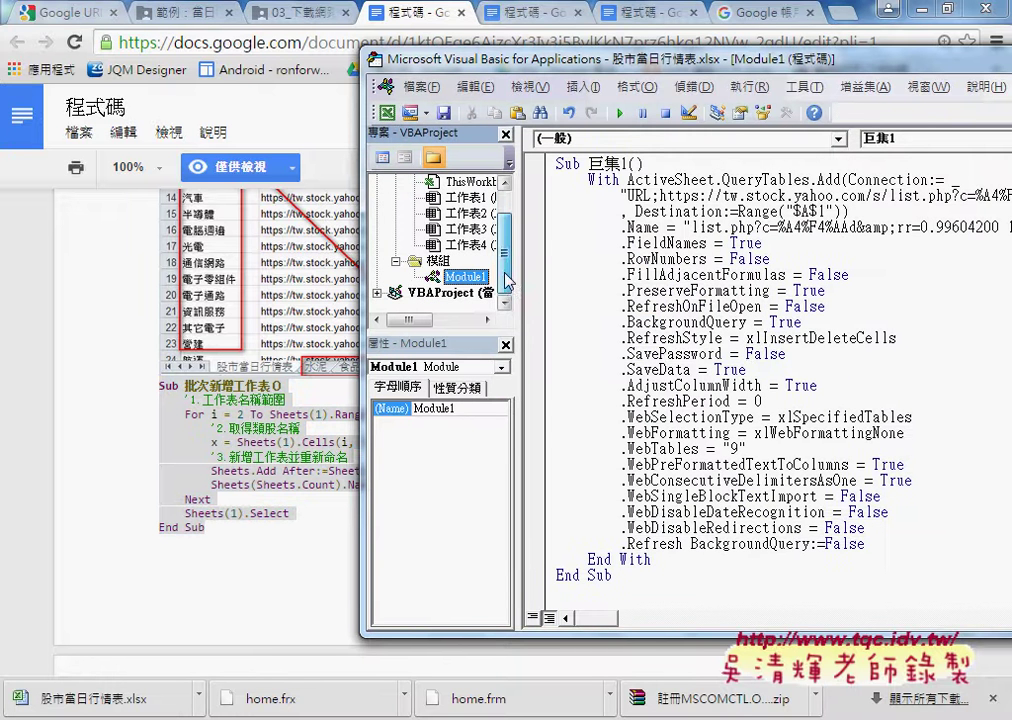
{"action": "left_click", "coordinate": [569, 226]}
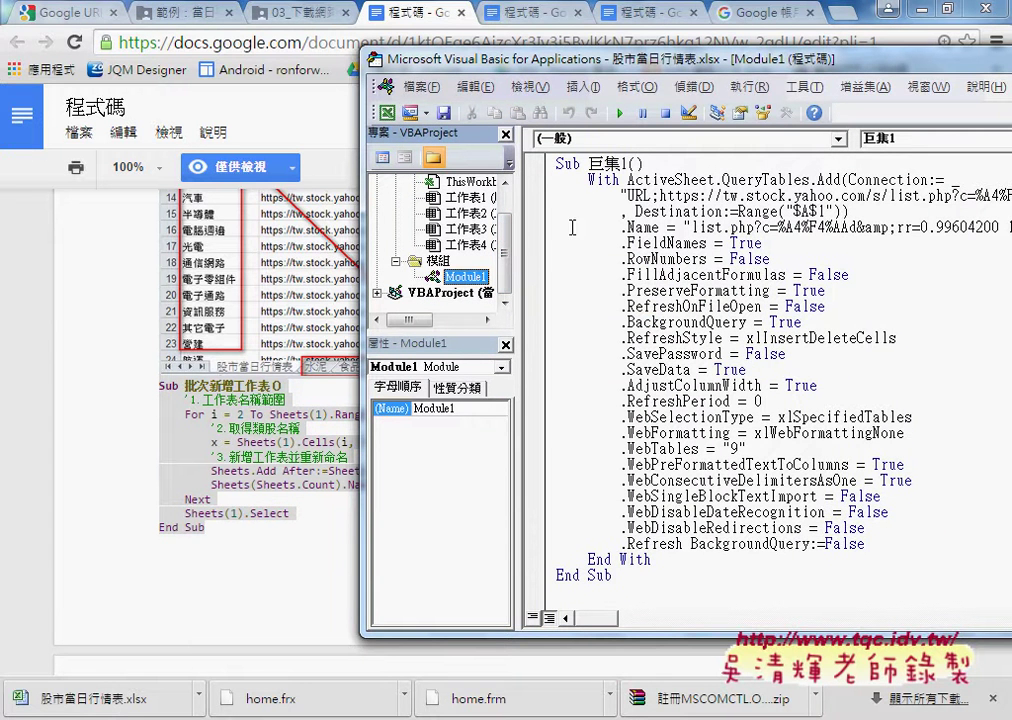
{"action": "key", "text": "F5"}
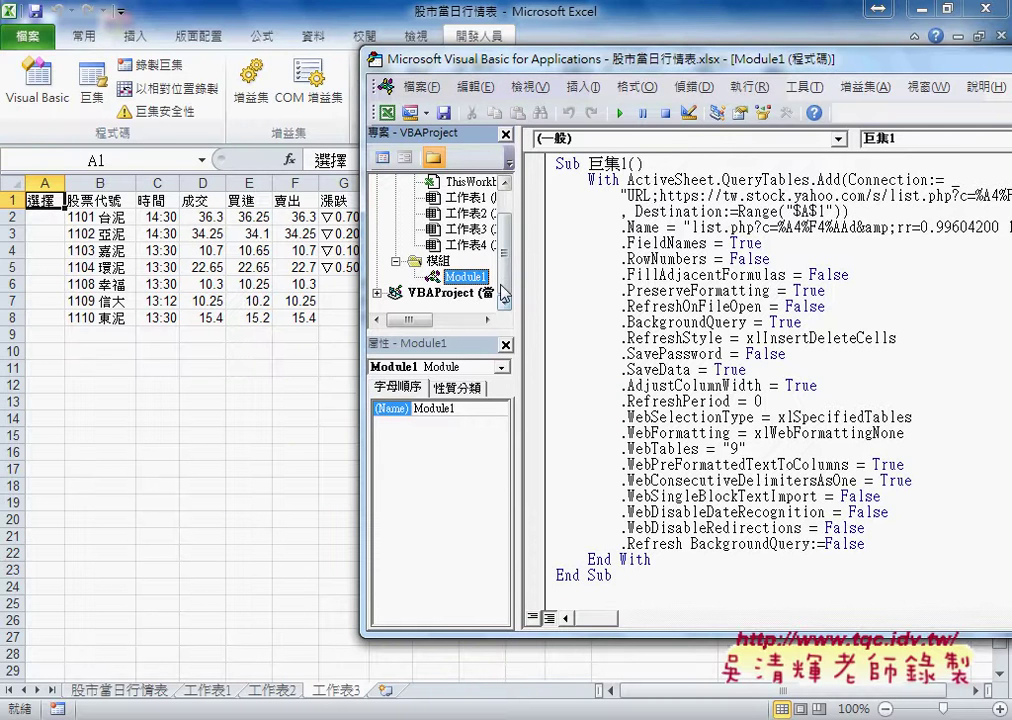
Paste the copied 批次新增工作表 code into Module1 and delete the stray heading and blank lines
{"action": "left_click", "coordinate": [558, 164]}
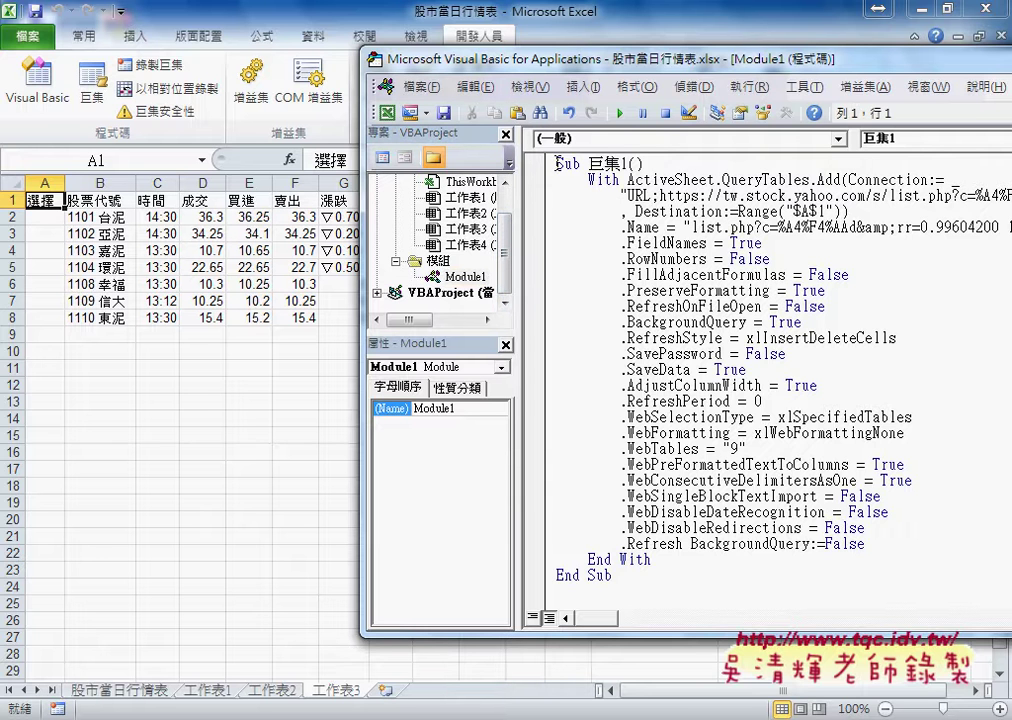
{"action": "key", "text": "Return"}
{"action": "key", "text": "Return"}
{"action": "key", "text": "Up"}
{"action": "key", "text": "Up"}
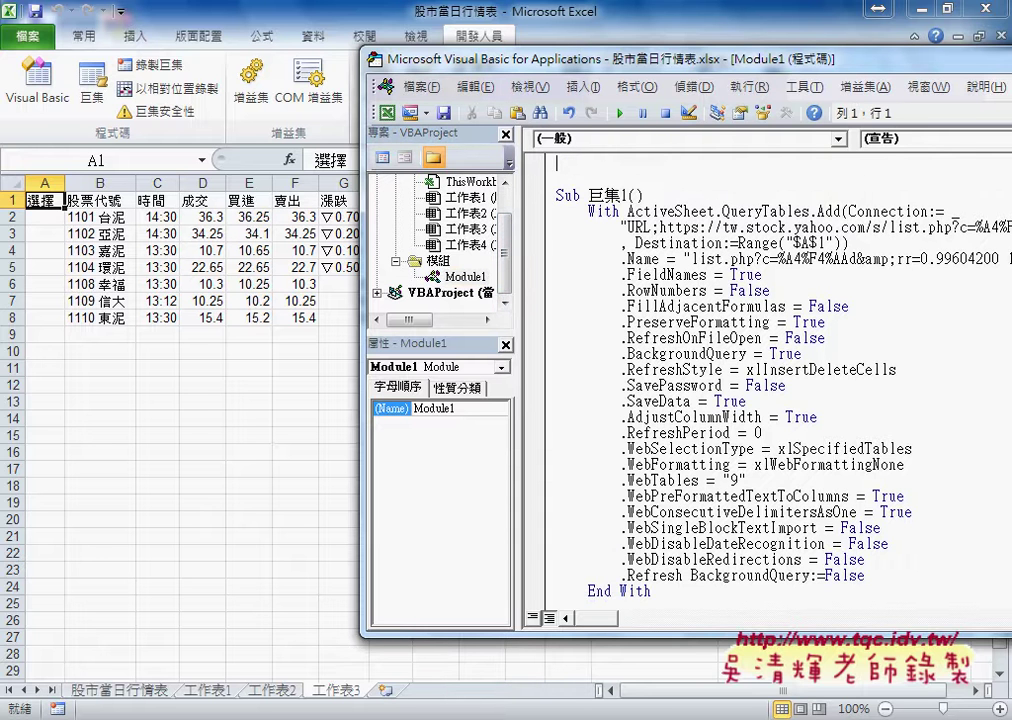
{"action": "type", "text": "8.批次新增工作表  Sub 批次新增工作表()     '1.工作表名稱範圍     For i = 2 To Sheets(1).Range(\"A2\").End(xlDown).Row         '2.取得類股名稱         x = Sheets(1).Cells(i, \"A\")         '3.新增工作表並重新命名         Sheets.Add After:=Sheets(Sheets.Count)         Sheets(Sheets.Count).Name = x     Next     Sheets(1).Select End Sub"}
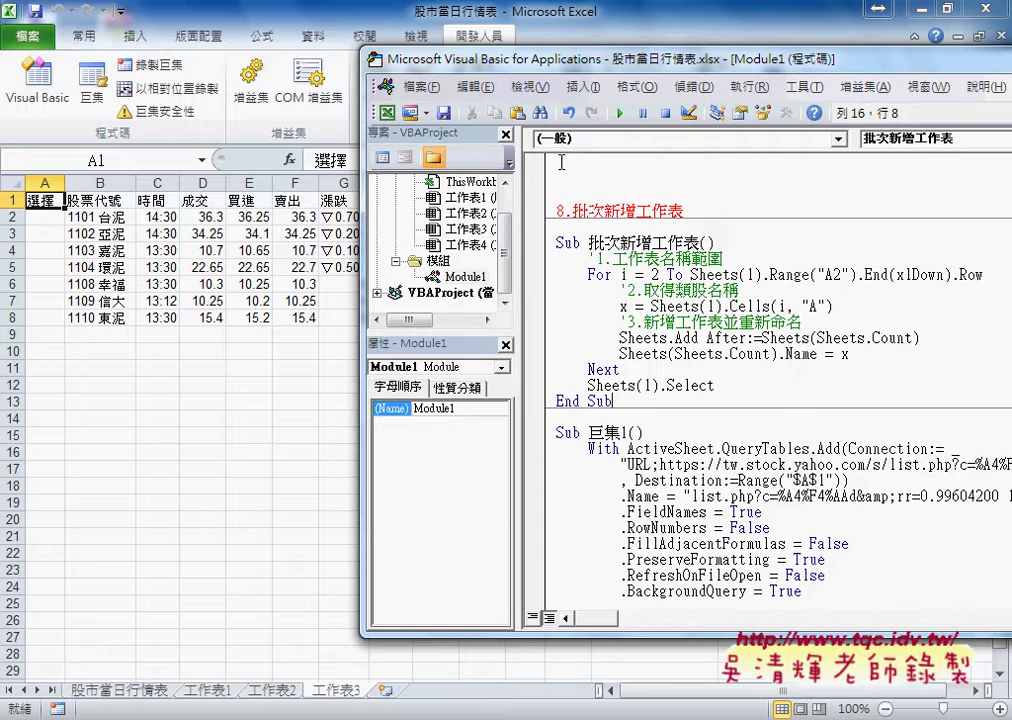
{"action": "left_click_drag", "start_coordinate": [557, 226], "coordinate": [550, 150]}
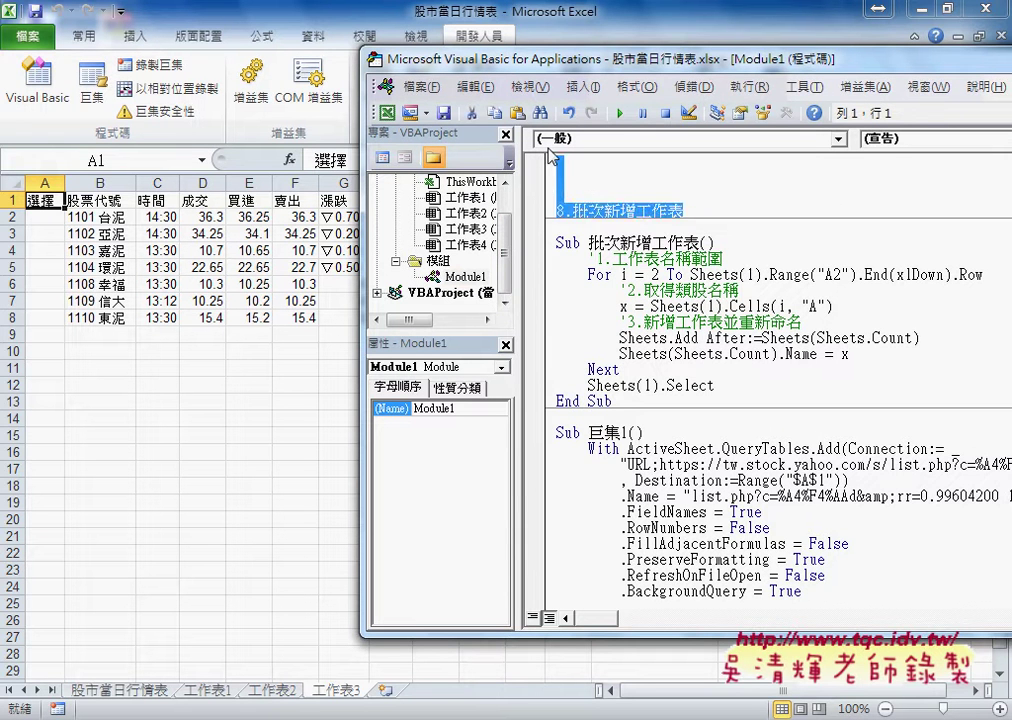
{"action": "key", "text": "Delete"}
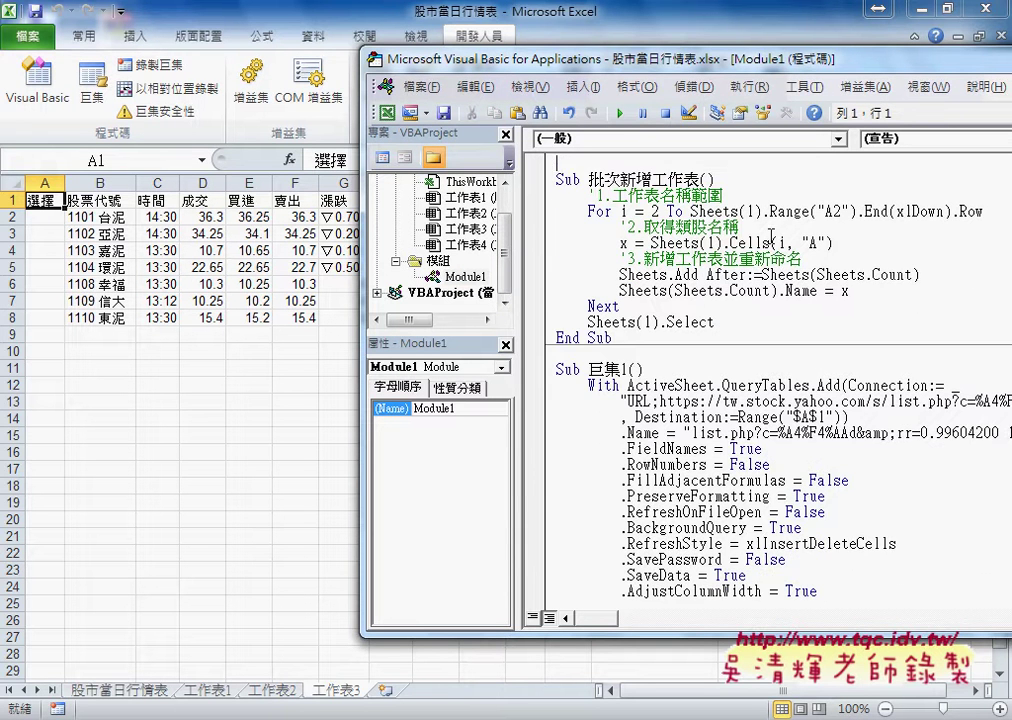
Paste the 刪除舊工作表 macro from the notes into Module1, then bring the workbook forward
{"action": "left_click", "coordinate": [912, 12]}
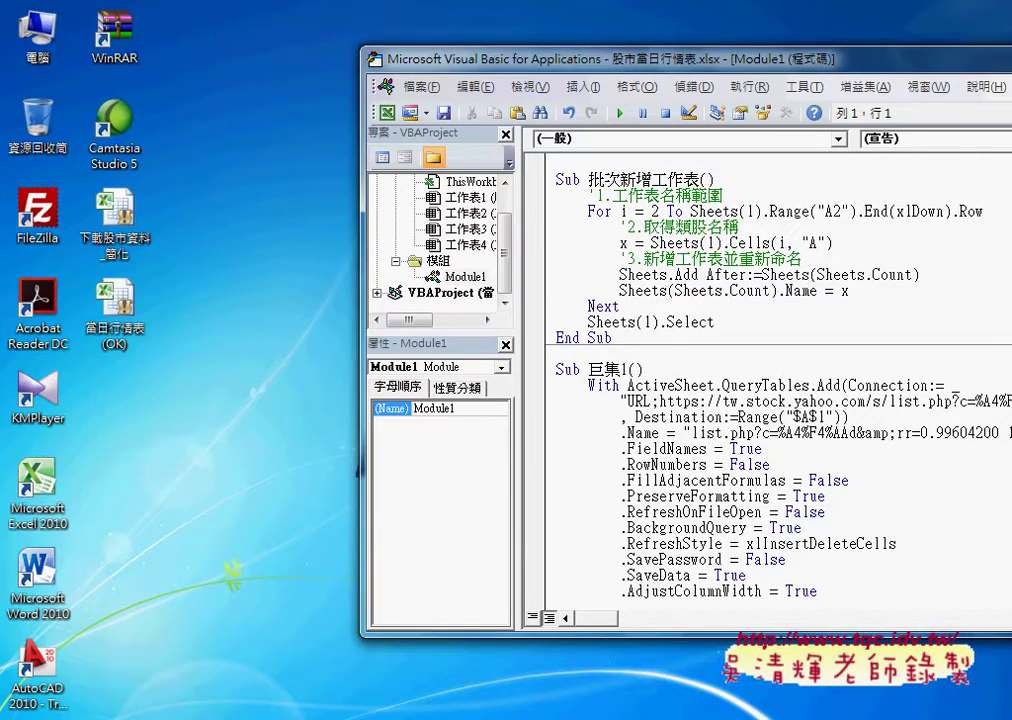
{"action": "key", "text": "alt+Tab"}
{"action": "scroll", "coordinate": [355, 535], "scroll_direction": "up", "scroll_amount": 5}
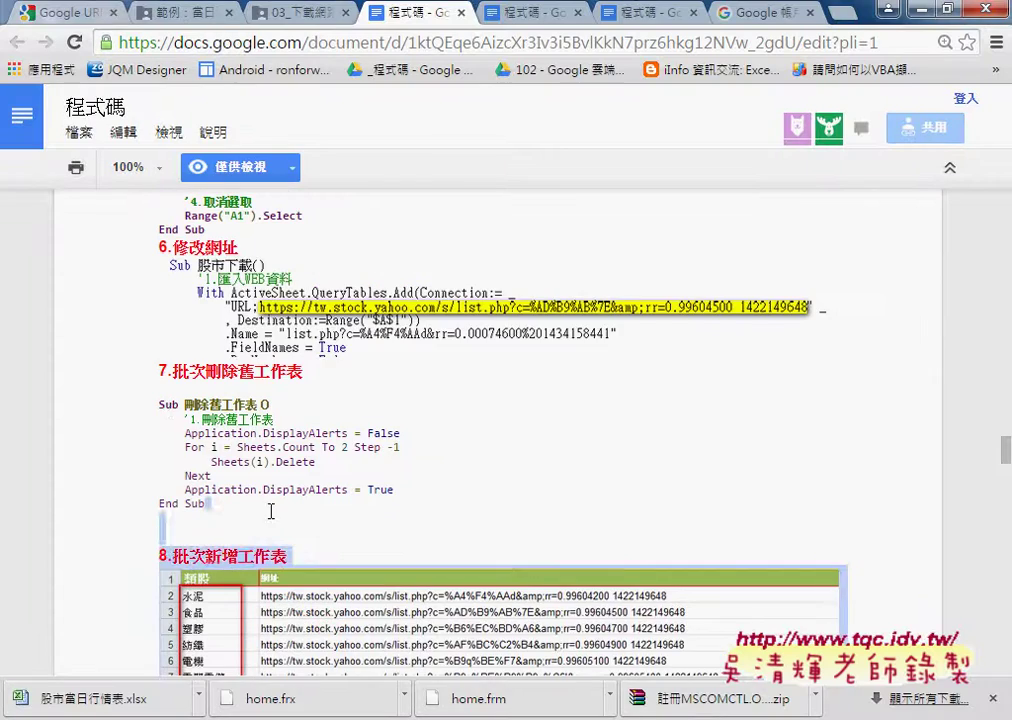
{"action": "left_click", "coordinate": [150, 525]}
{"action": "mouse_move", "coordinate": [156, 400]}
{"action": "left_mouse_down"}
{"action": "mouse_move", "coordinate": [244, 514]}
{"action": "mouse_move", "coordinate": [257, 508]}
{"action": "left_mouse_up"}
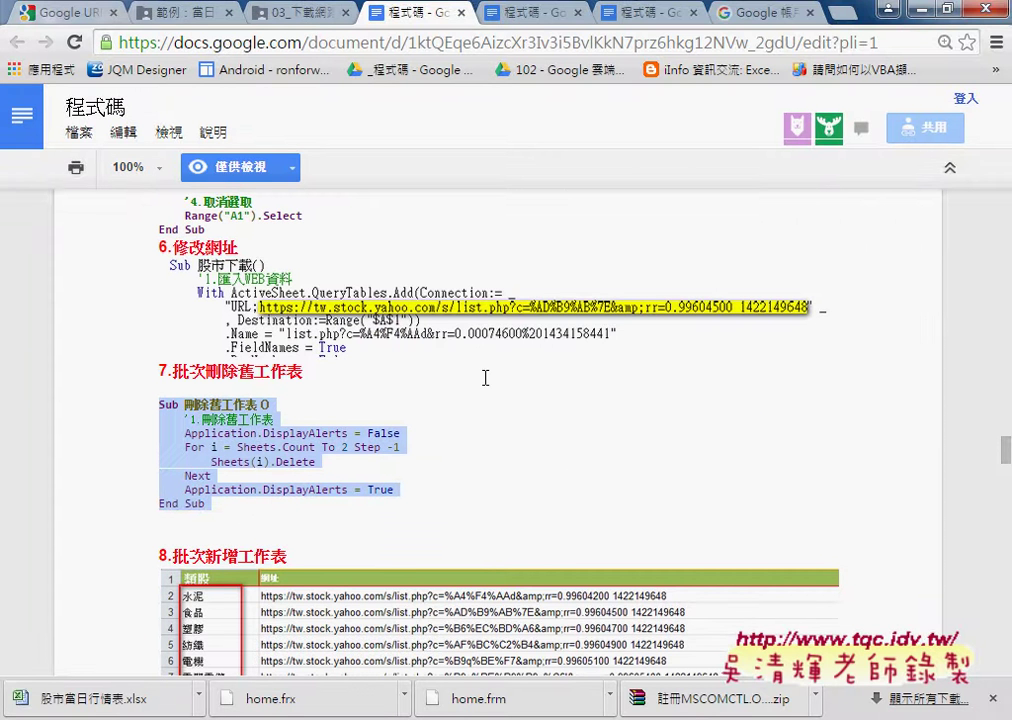
{"action": "left_click", "coordinate": [922, 8]}
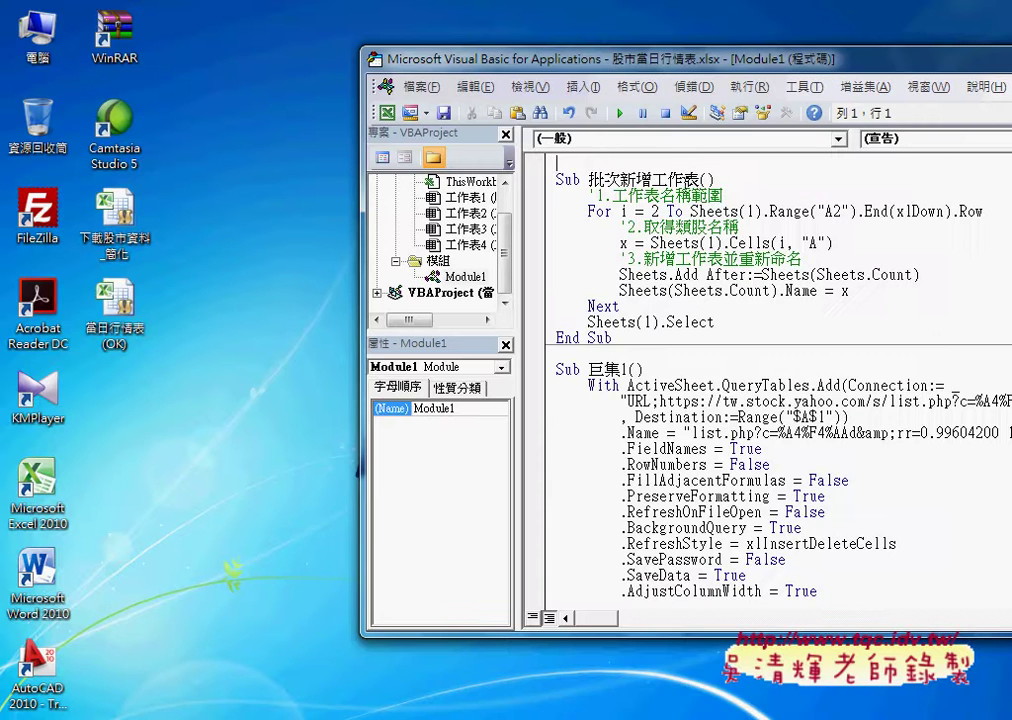
{"action": "type", "text": "Sub 刪除舊工作表()     '1.刪除舊工作表     Application.DisplayAlerts = False     For i = Sheets.Count To 2 Step -1         Sheets(i).Delete     Next     Application.DisplayAlerts = True End Sub"}
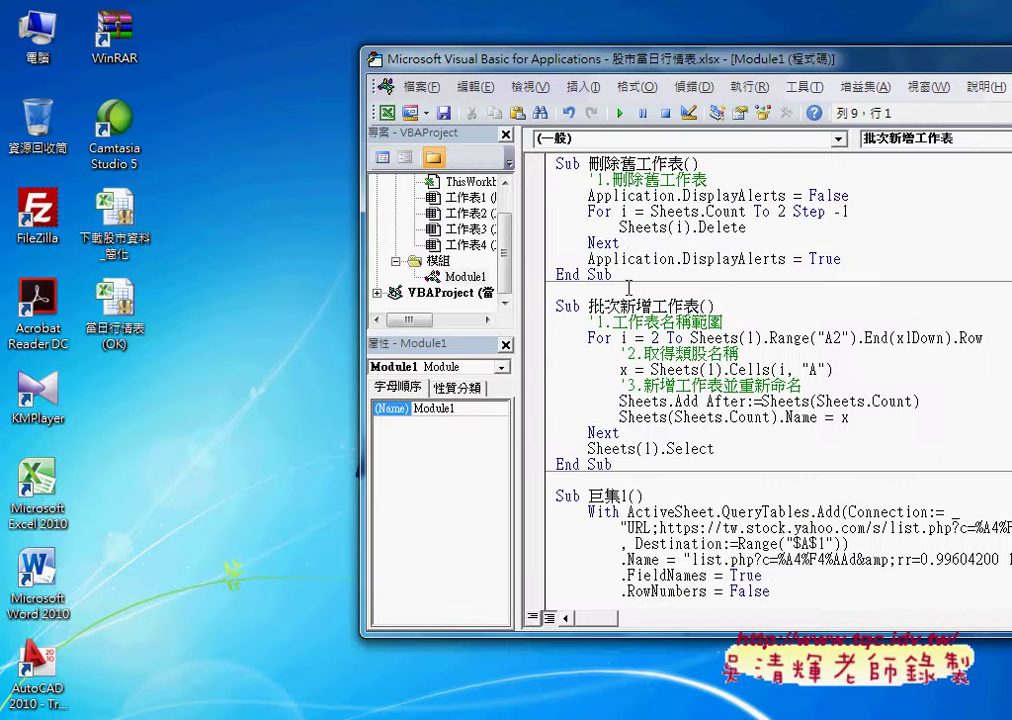
{"action": "mouse_move", "coordinate": [516, 716]}
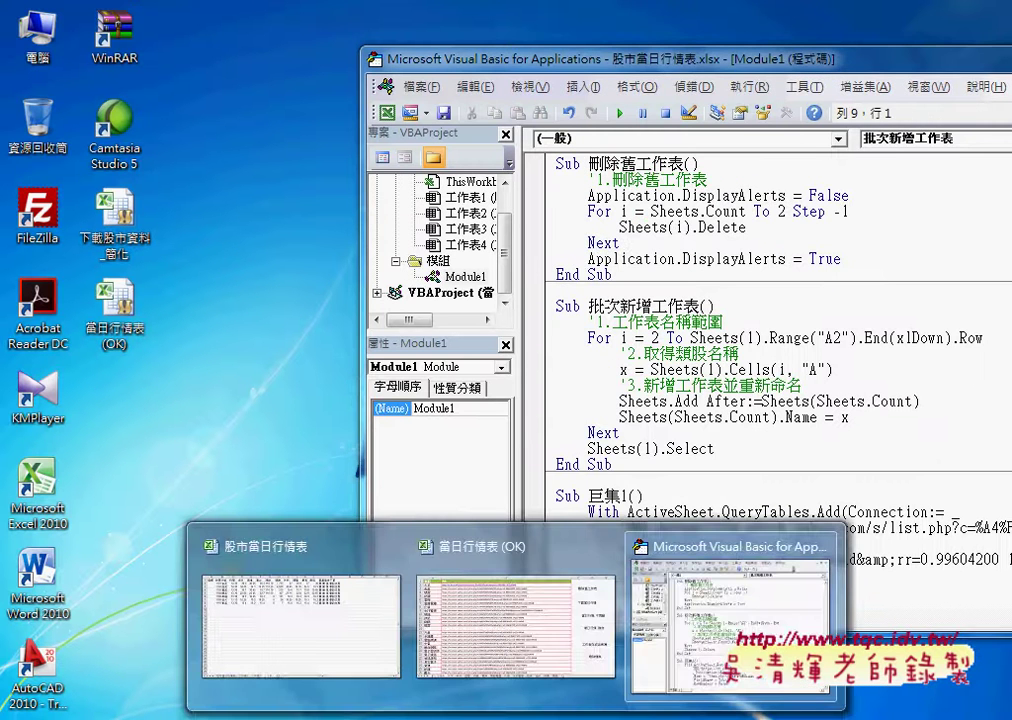
{"action": "left_click", "coordinate": [321, 640]}
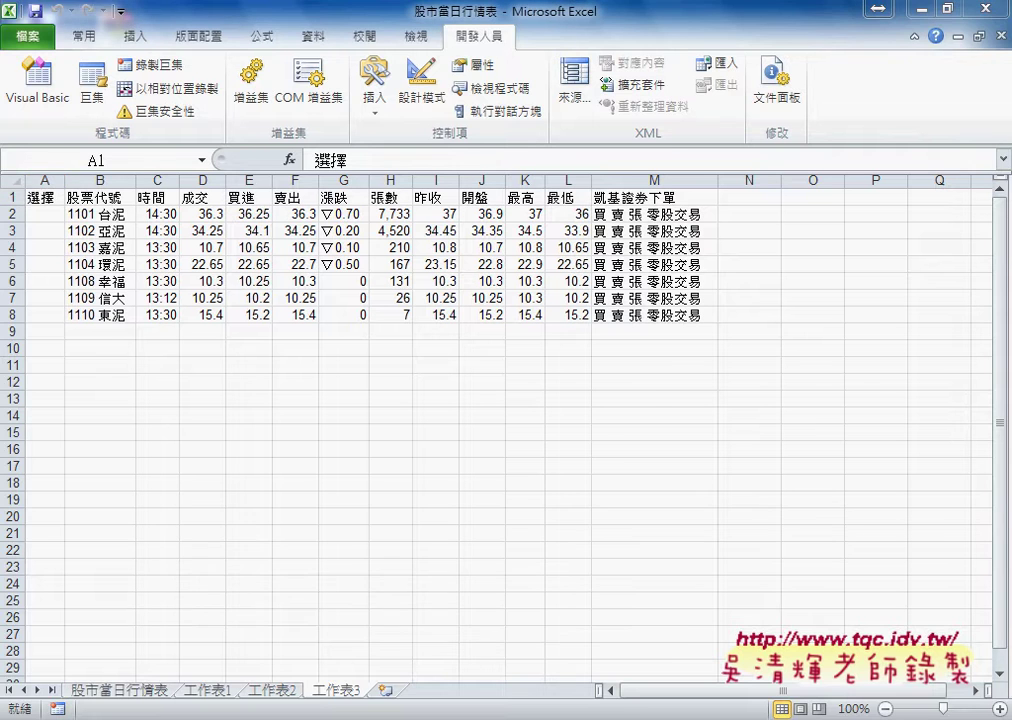
Run 刪除舊工作表, whose loop runs from Sheets.Count, to delete every sheet after the first
{"action": "mouse_move", "coordinate": [516, 716]}
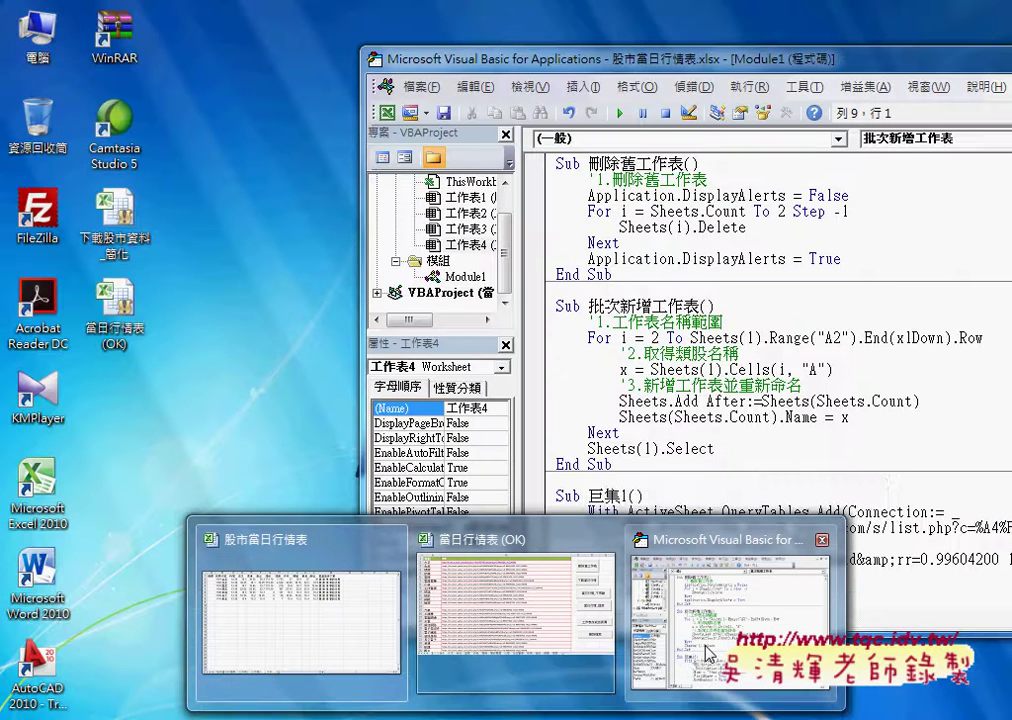
{"action": "left_click", "coordinate": [705, 645]}
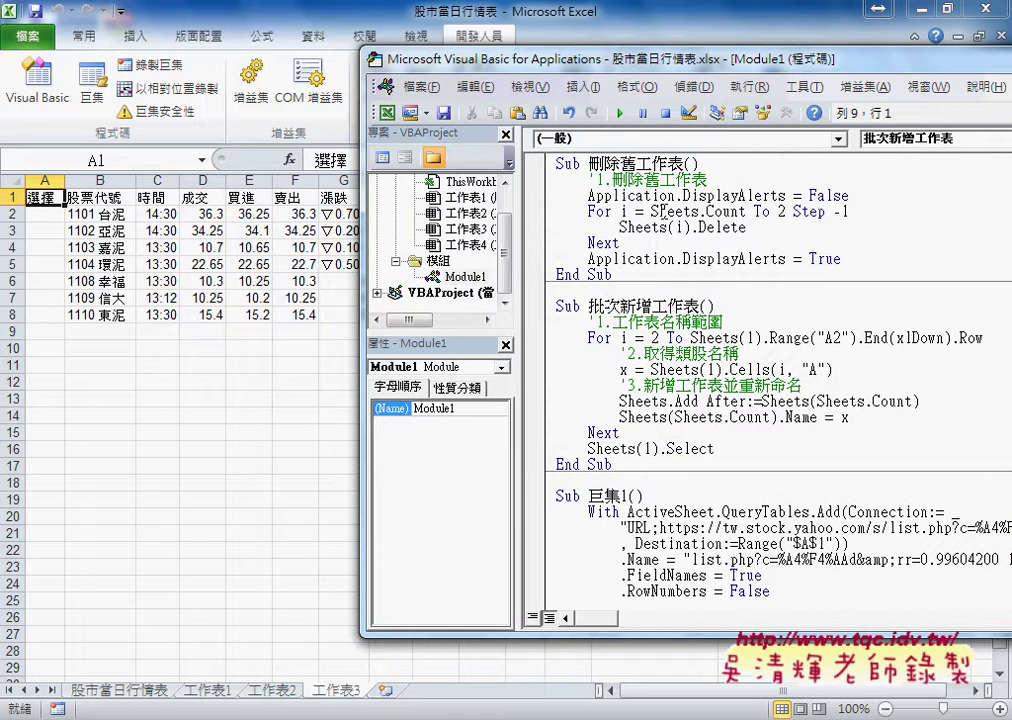
{"action": "left_click_drag", "start_coordinate": [651, 212], "coordinate": [790, 216]}
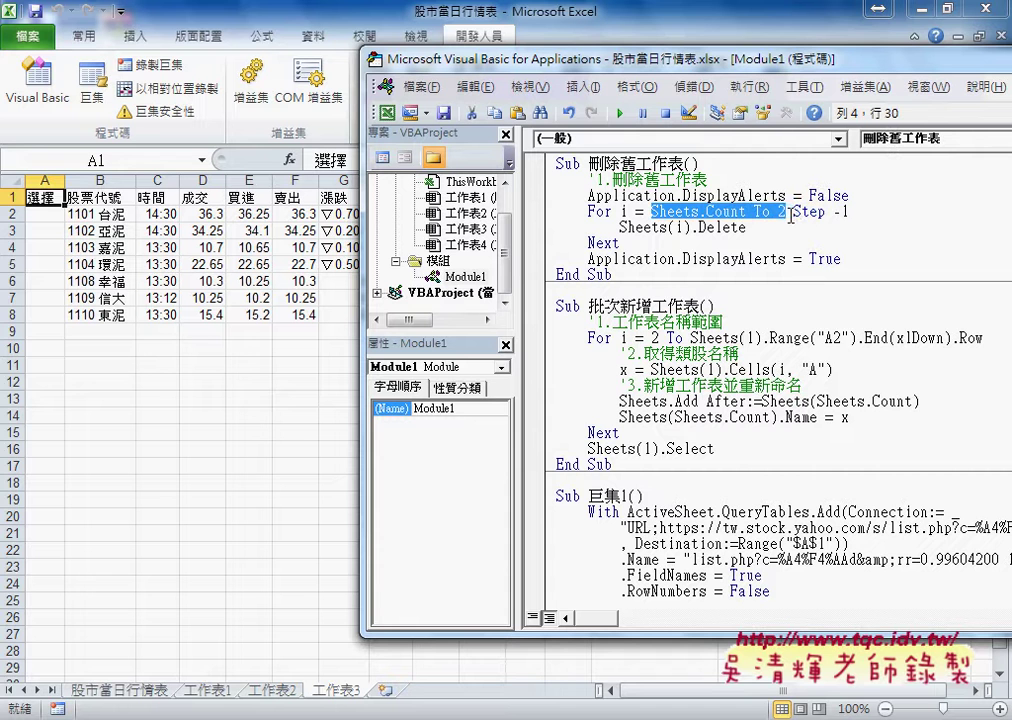
{"action": "left_click_drag", "start_coordinate": [790, 216], "coordinate": [849, 213]}
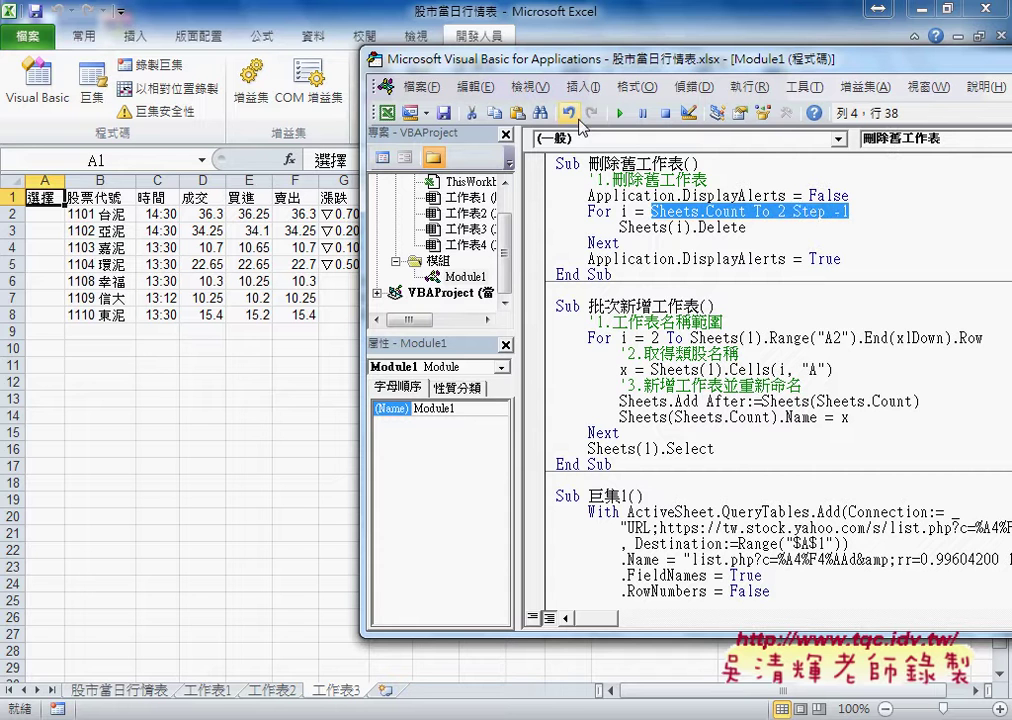
{"action": "left_click", "coordinate": [619, 112]}
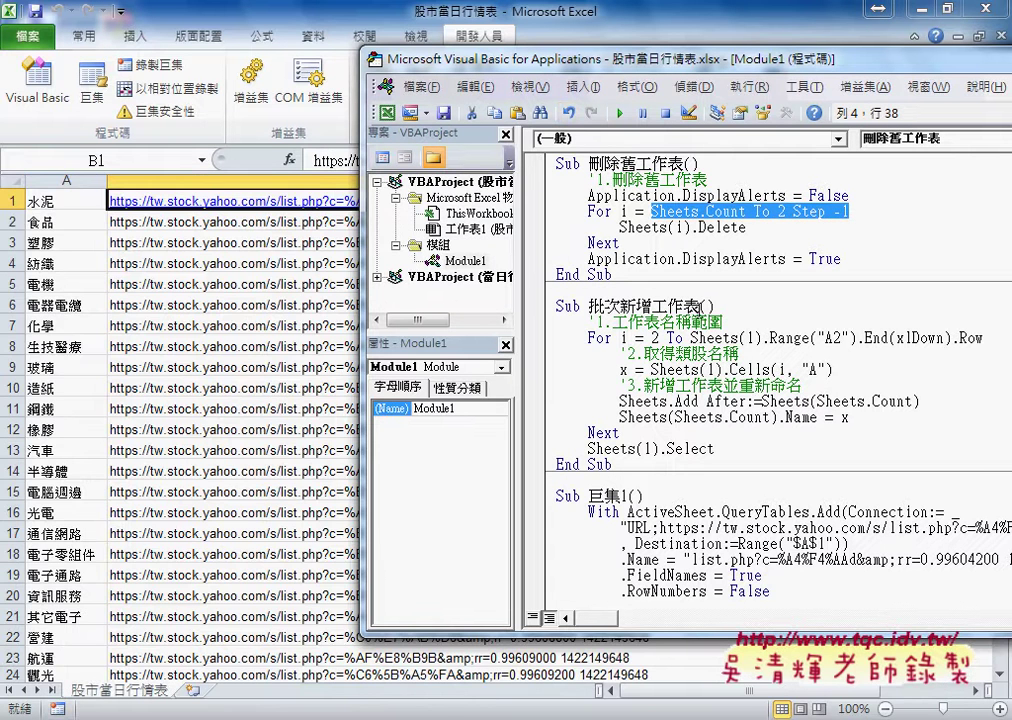
Confirm only 股市當日行情表 remains, then highlight the loop's starting value 2 in 批次新增工作表
{"action": "left_click", "coordinate": [650, 322]}
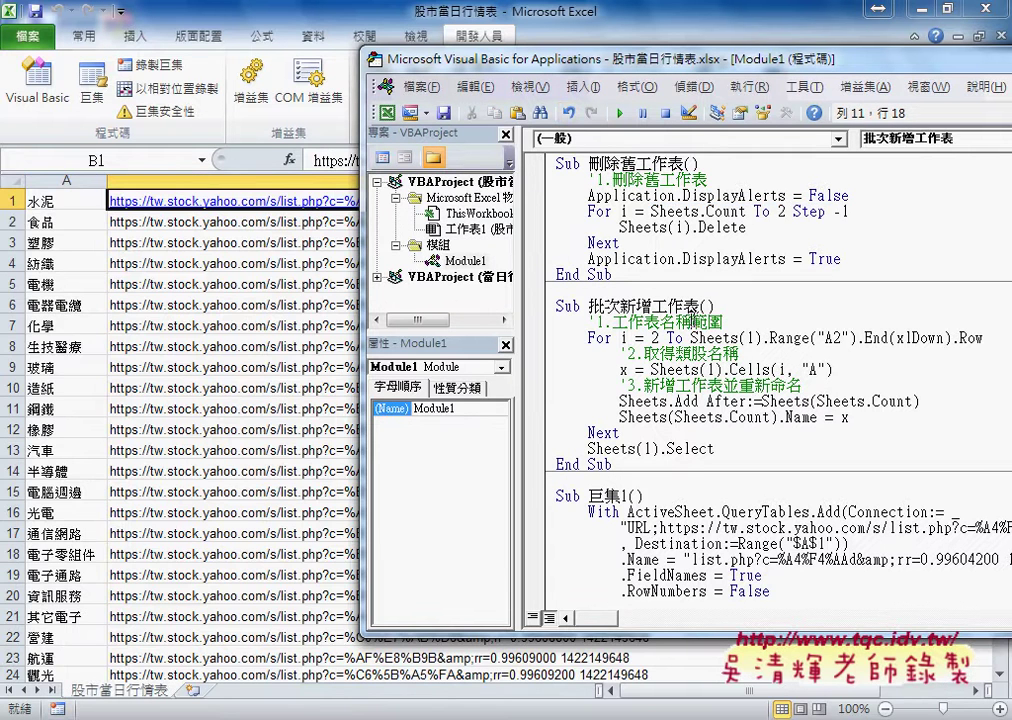
{"action": "left_click", "coordinate": [66, 200]}
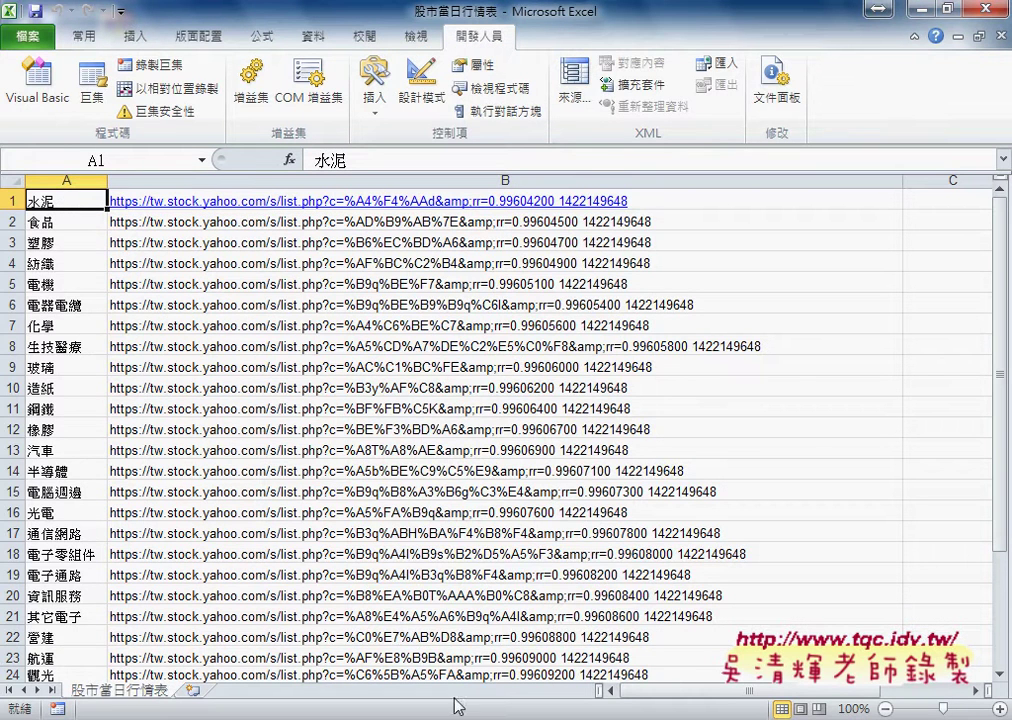
{"action": "mouse_move", "coordinate": [470, 716]}
{"action": "left_click", "coordinate": [660, 655]}
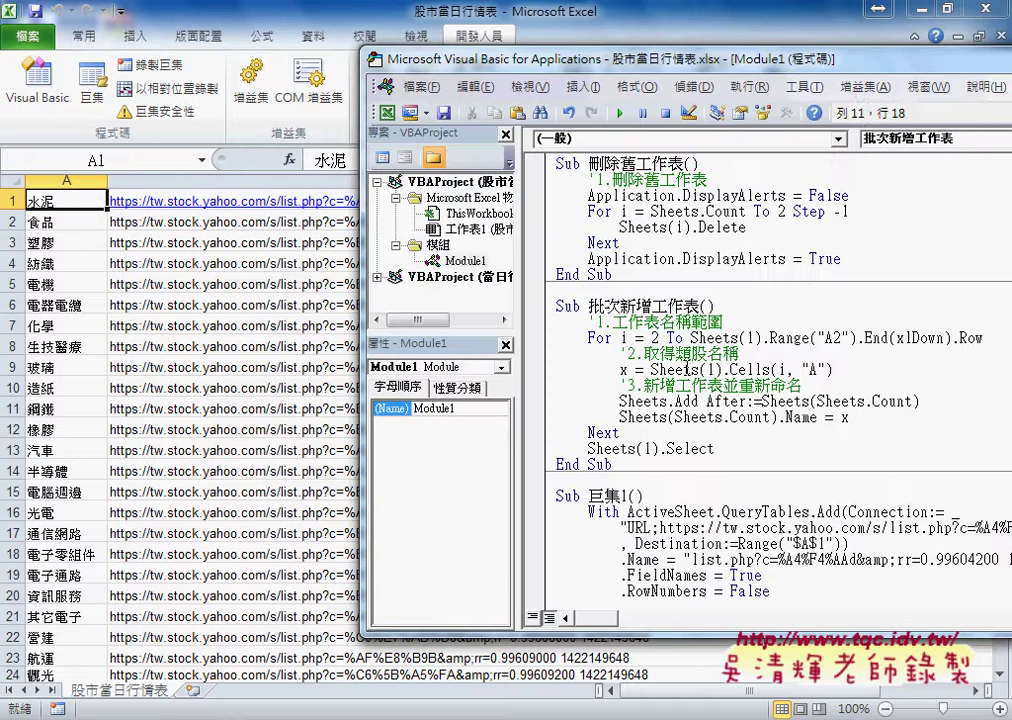
{"action": "double_click", "coordinate": [656, 338]}
Insert a new row 1 with headers 各股 in A1 and 網址 in B1, then select A1:B1
{"action": "left_click", "coordinate": [10, 201]}
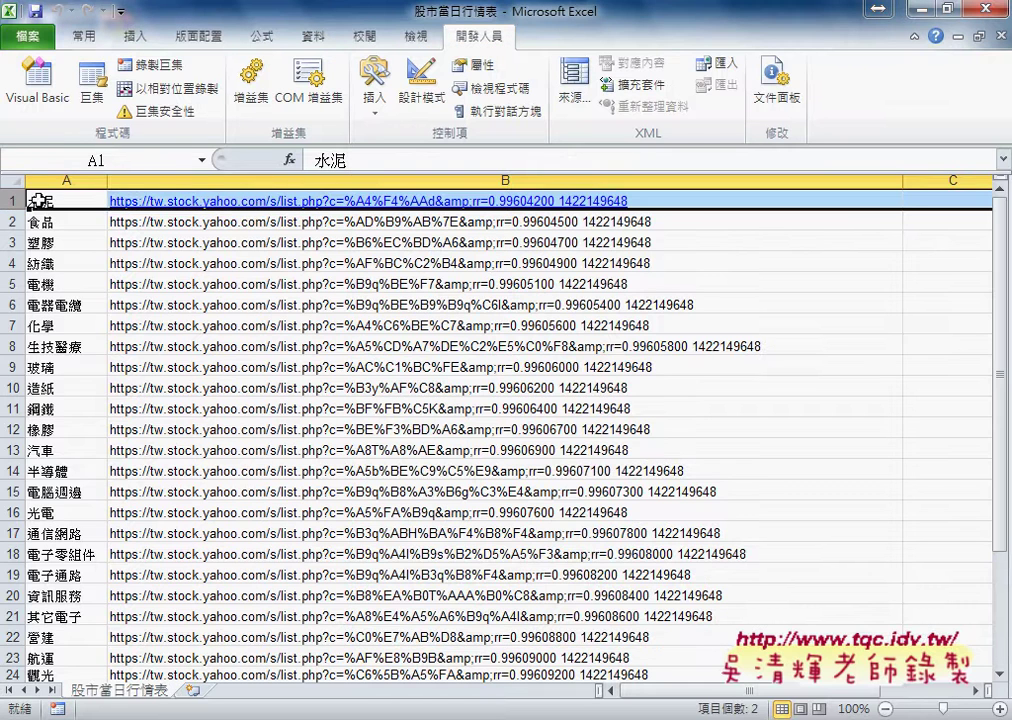
{"action": "right_click", "coordinate": [14, 200]}
{"action": "left_click", "coordinate": [90, 339]}
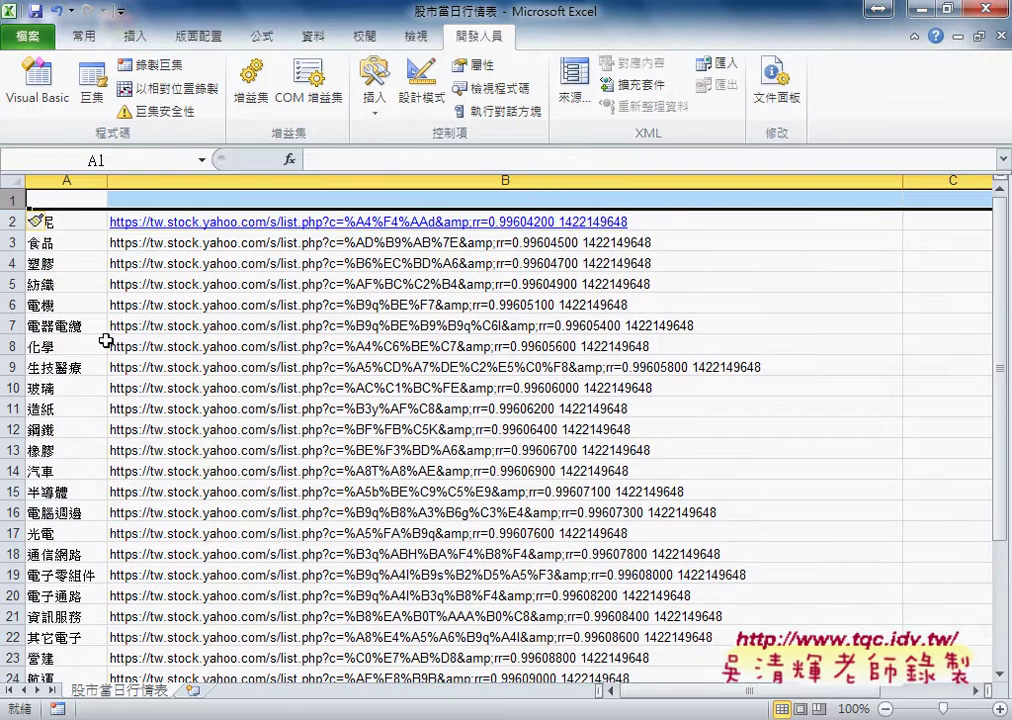
{"action": "left_click", "coordinate": [75, 198]}
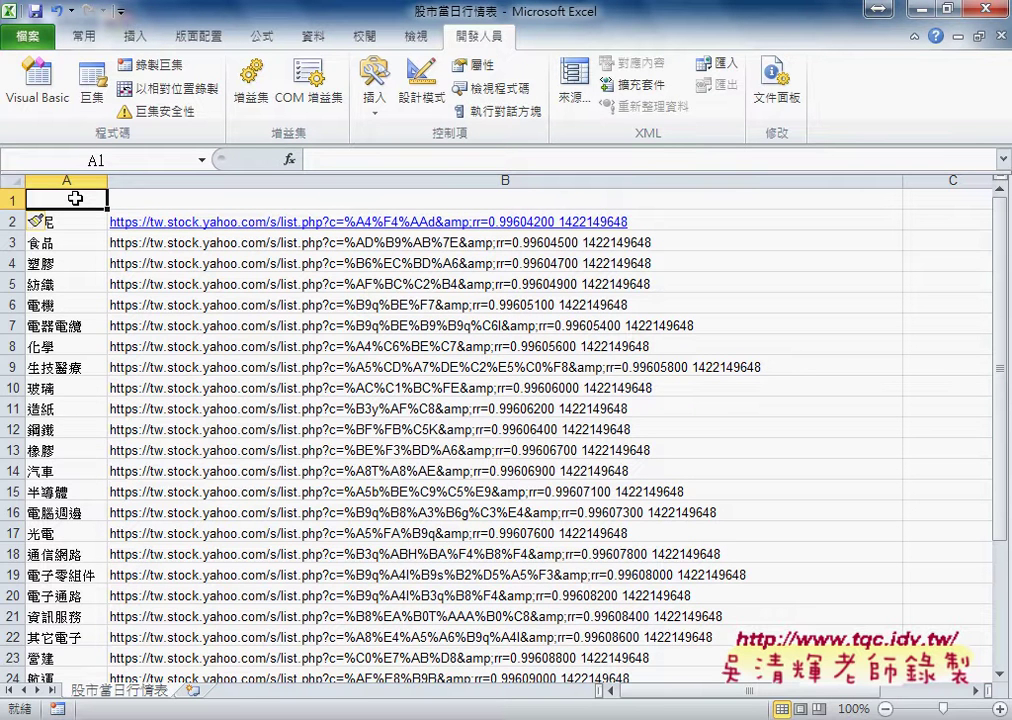
{"action": "type", "text": "各"}
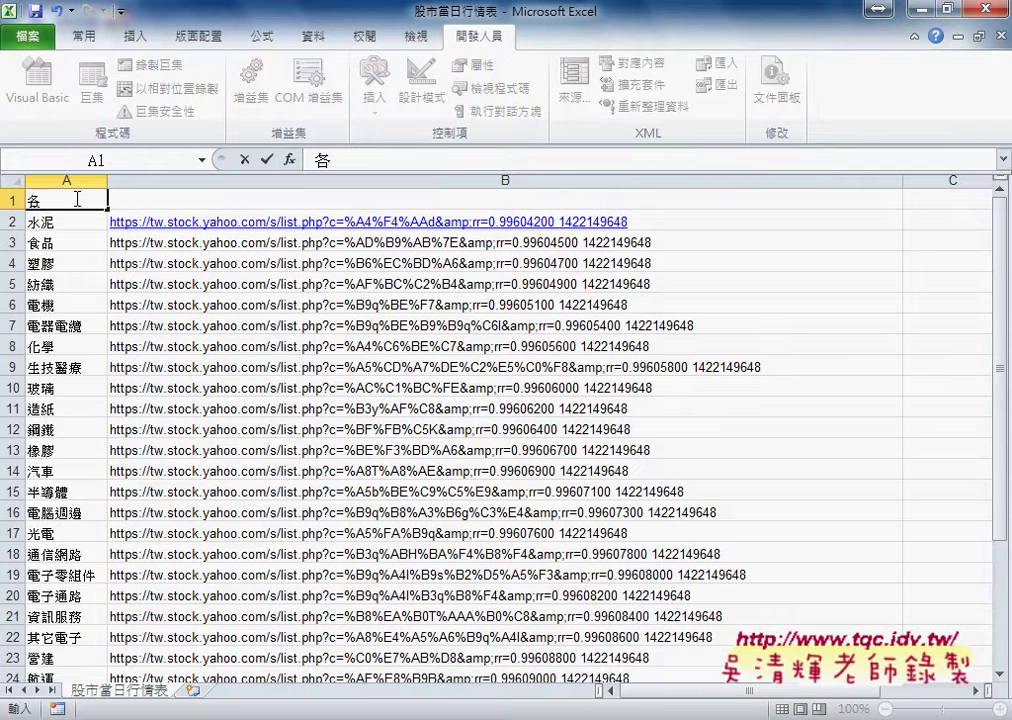
{"action": "type", "text": "股"}
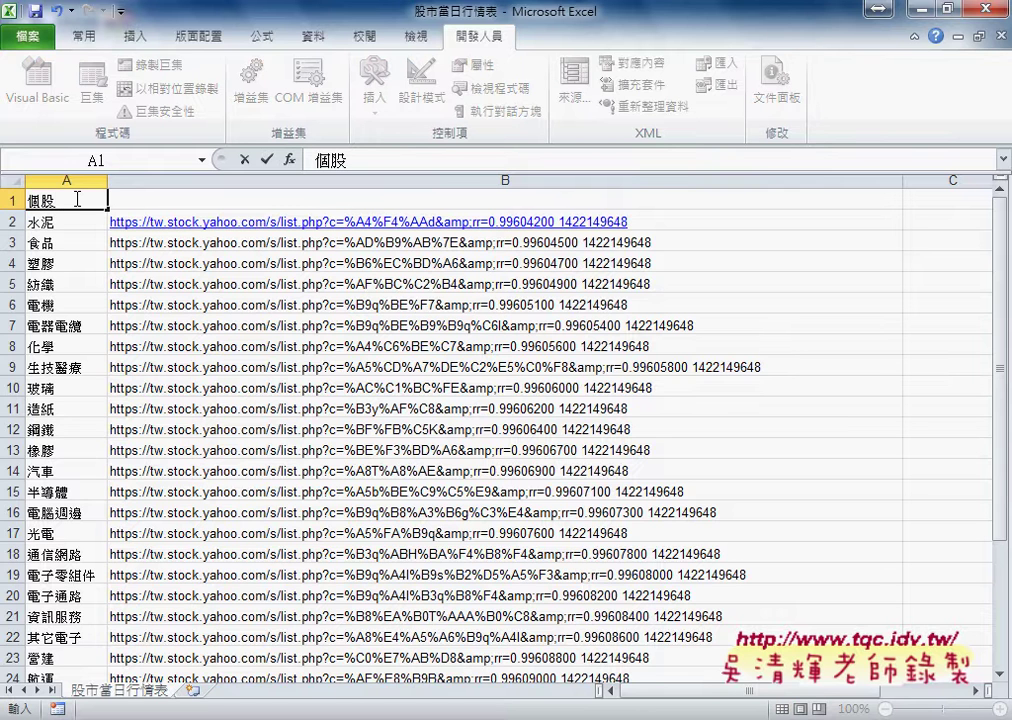
{"action": "key", "text": "Down"}
{"action": "key", "text": "Return"}
{"action": "key", "text": "Return"}
{"action": "key", "text": "Right"}
{"action": "key", "text": "Up"}
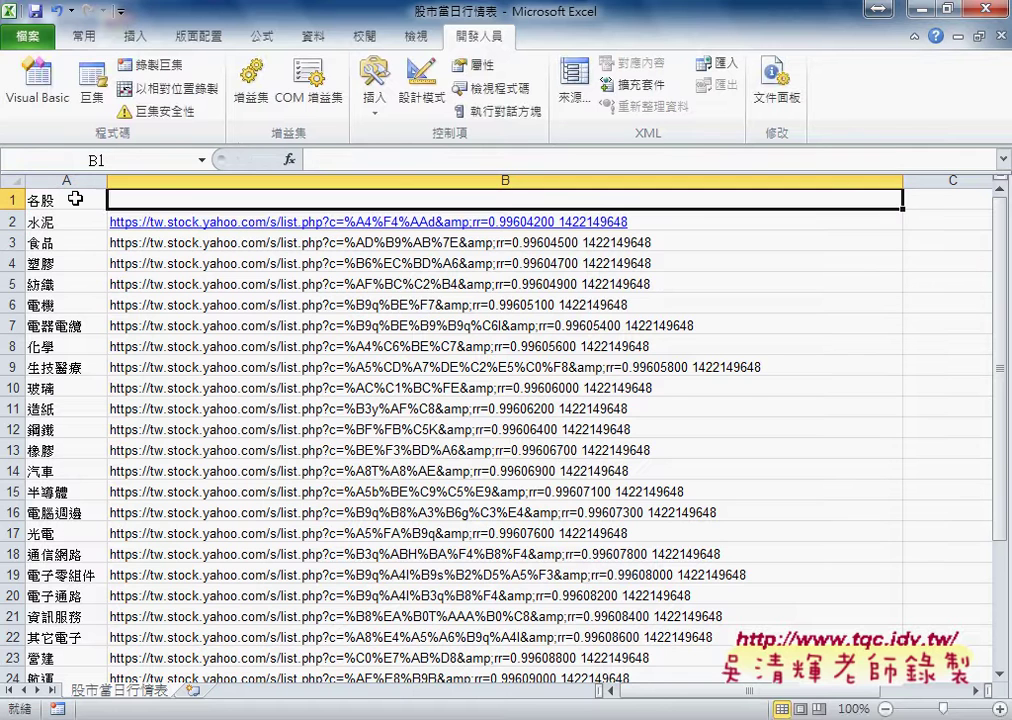
{"action": "type", "text": "ㄨ網址"}
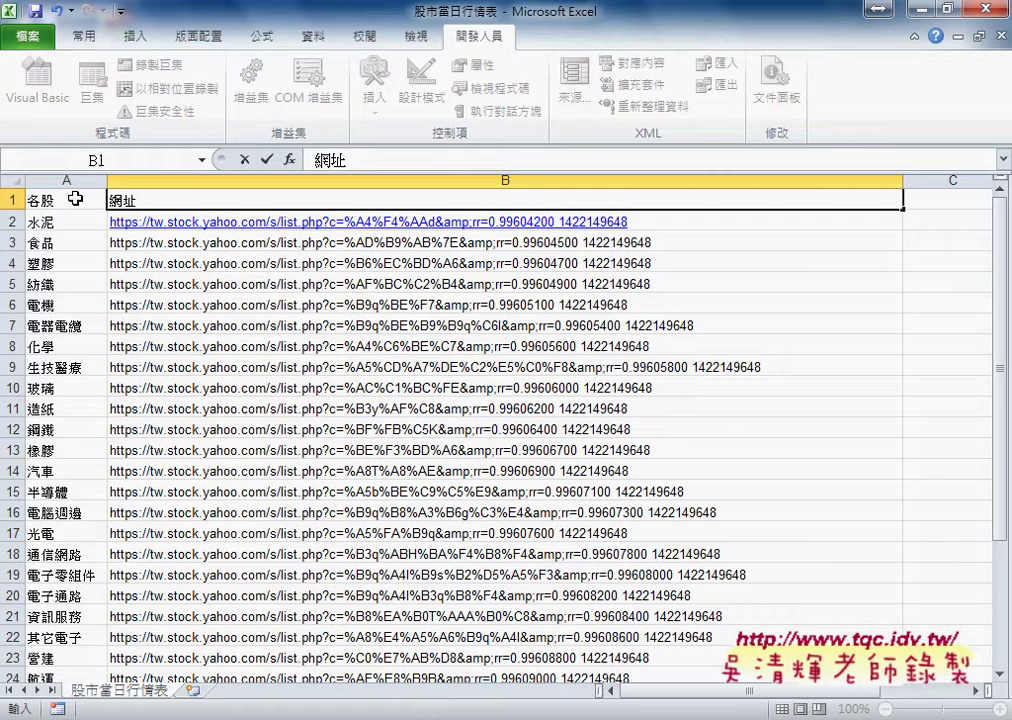
{"action": "left_click", "coordinate": [75, 216]}
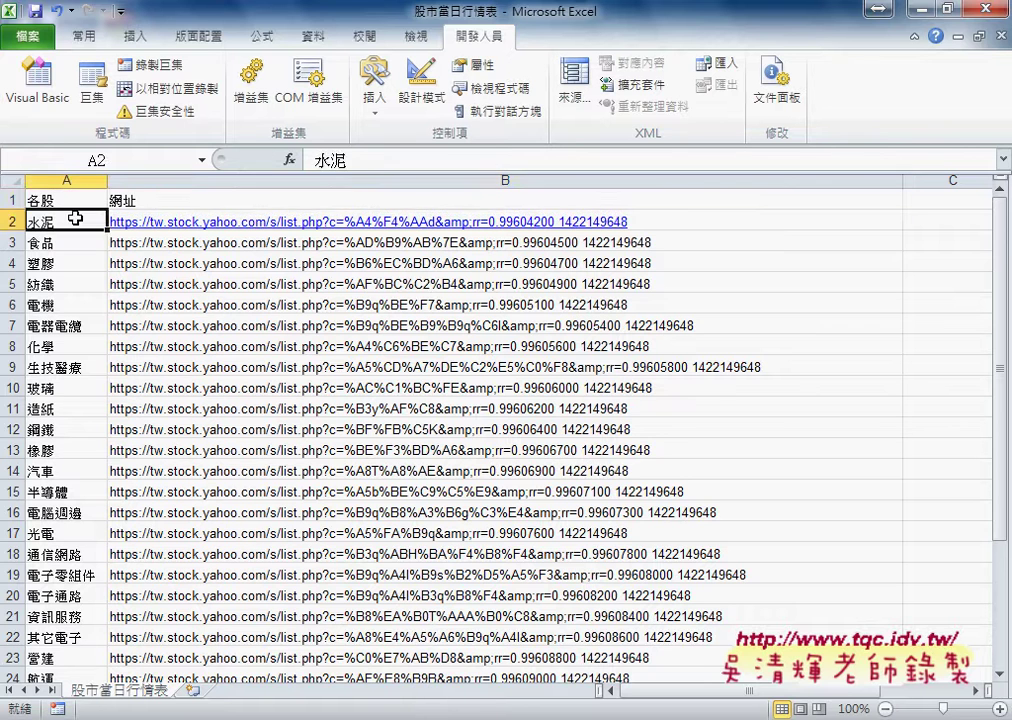
{"action": "left_click_drag", "start_coordinate": [75, 202], "coordinate": [160, 208]}
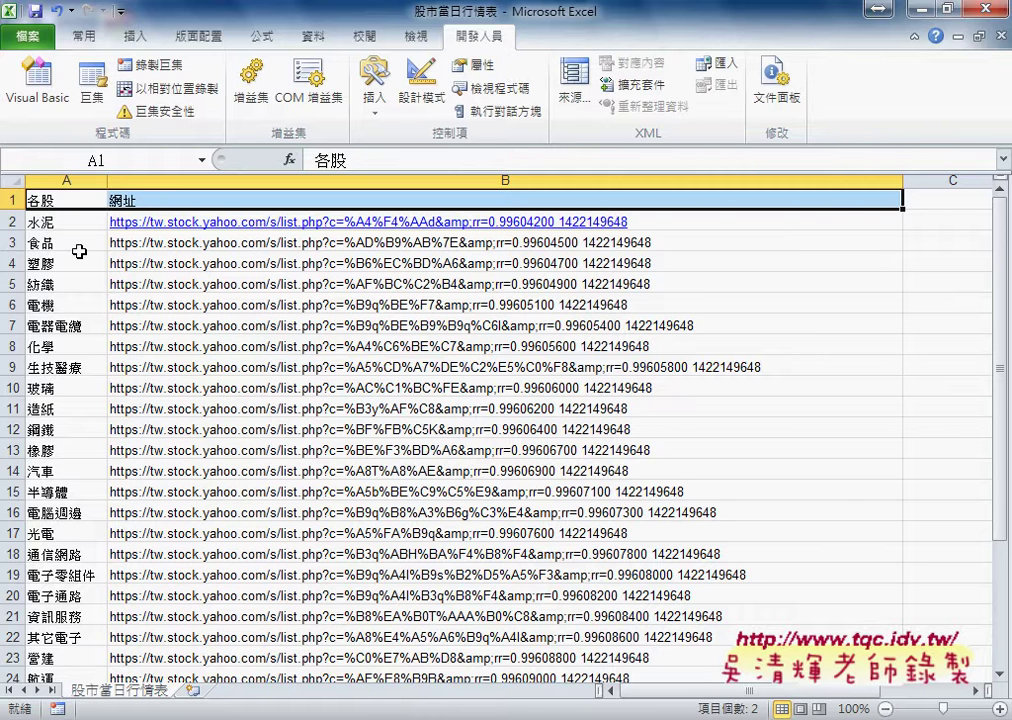
Run 批次新增工作表 to add sheets named 水泥, 食品, 塑膠, 紡織 and the other categories
{"action": "key", "text": "alt+Tab"}
{"action": "key", "text": "alt+Tab"}
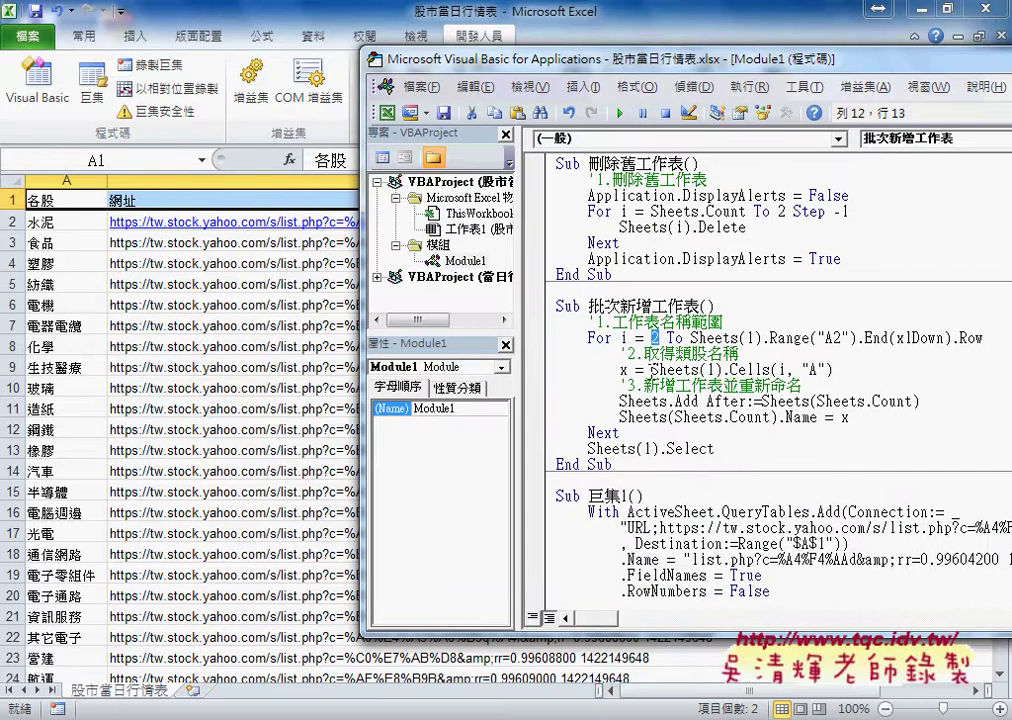
{"action": "left_click_drag", "start_coordinate": [651, 369], "coordinate": [835, 369]}
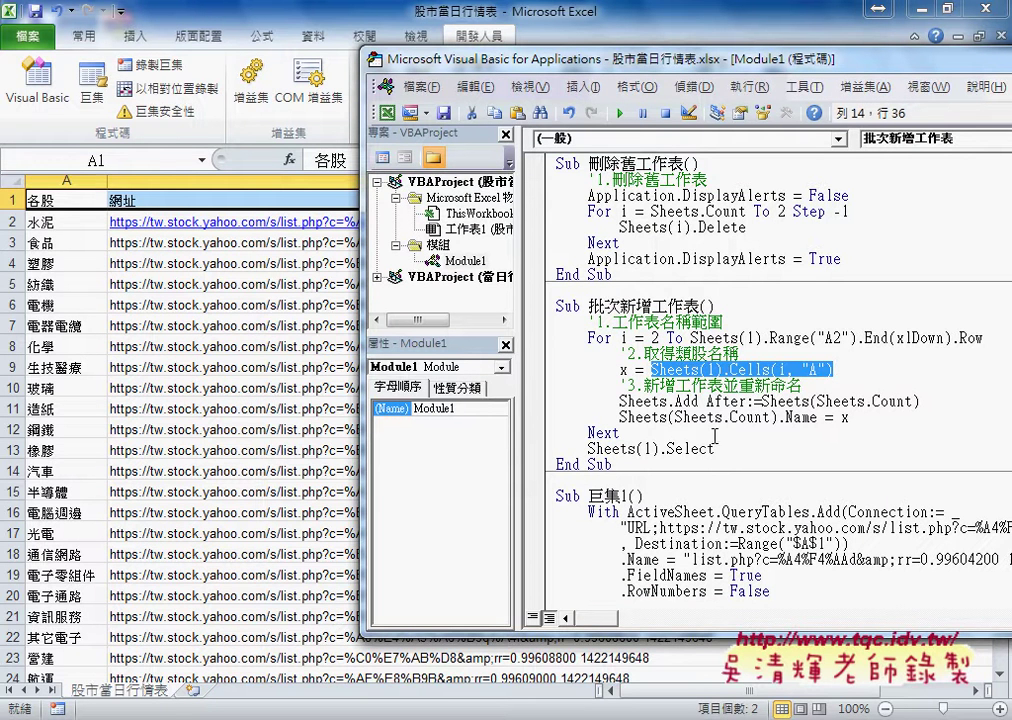
{"action": "left_click", "coordinate": [620, 114]}
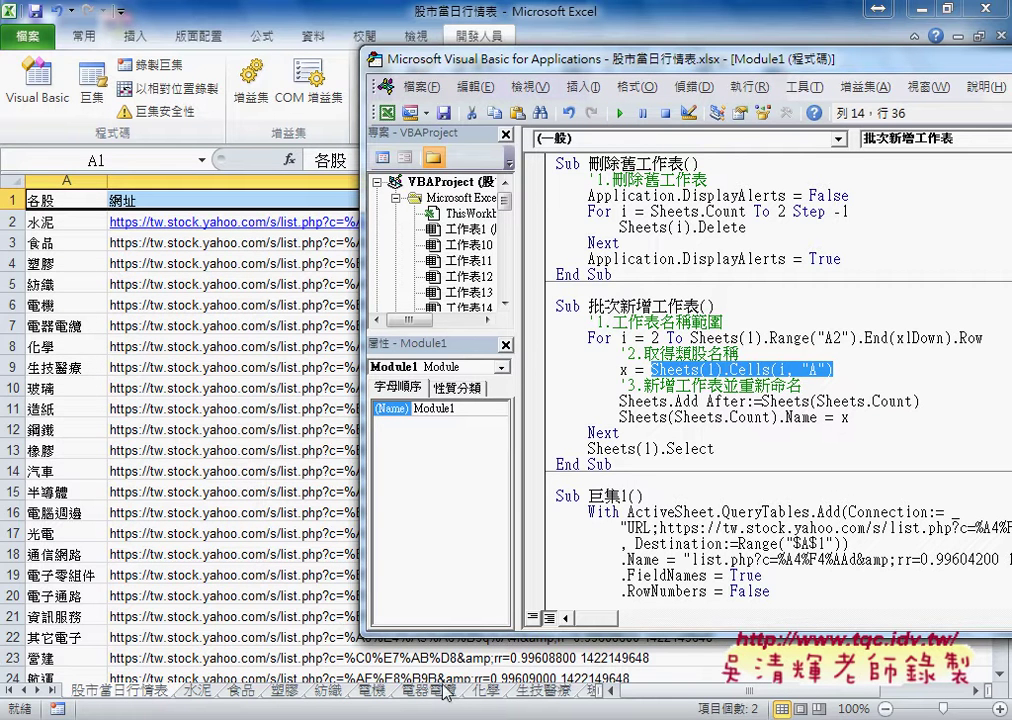
{"action": "left_click_drag", "start_coordinate": [715, 449], "coordinate": [588, 450]}
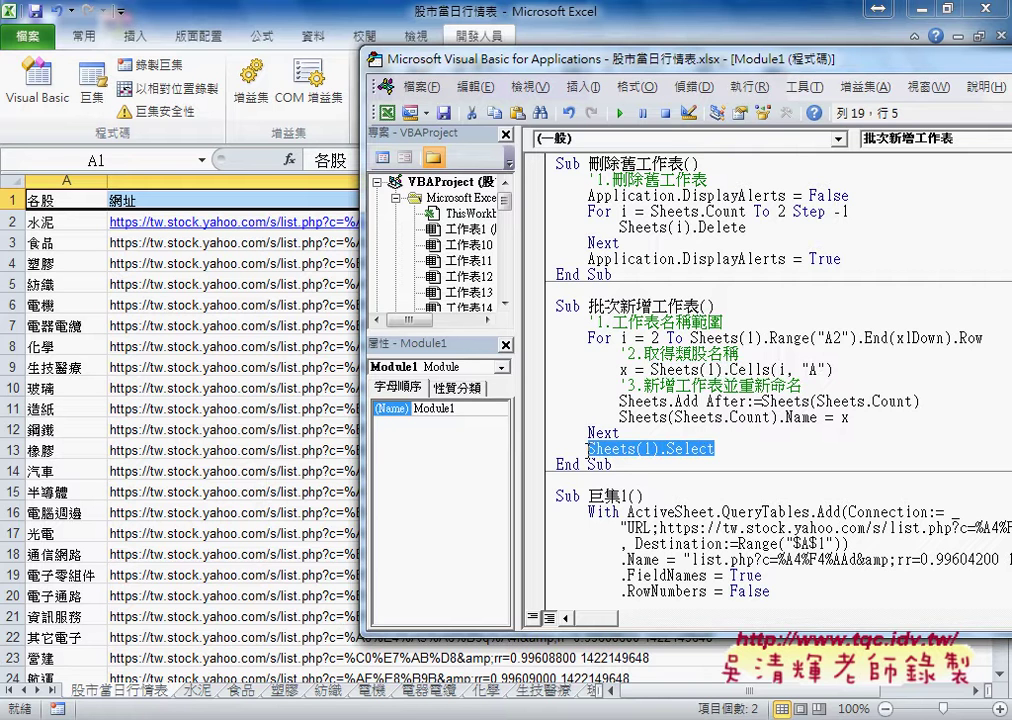
{"action": "left_click", "coordinate": [626, 211]}
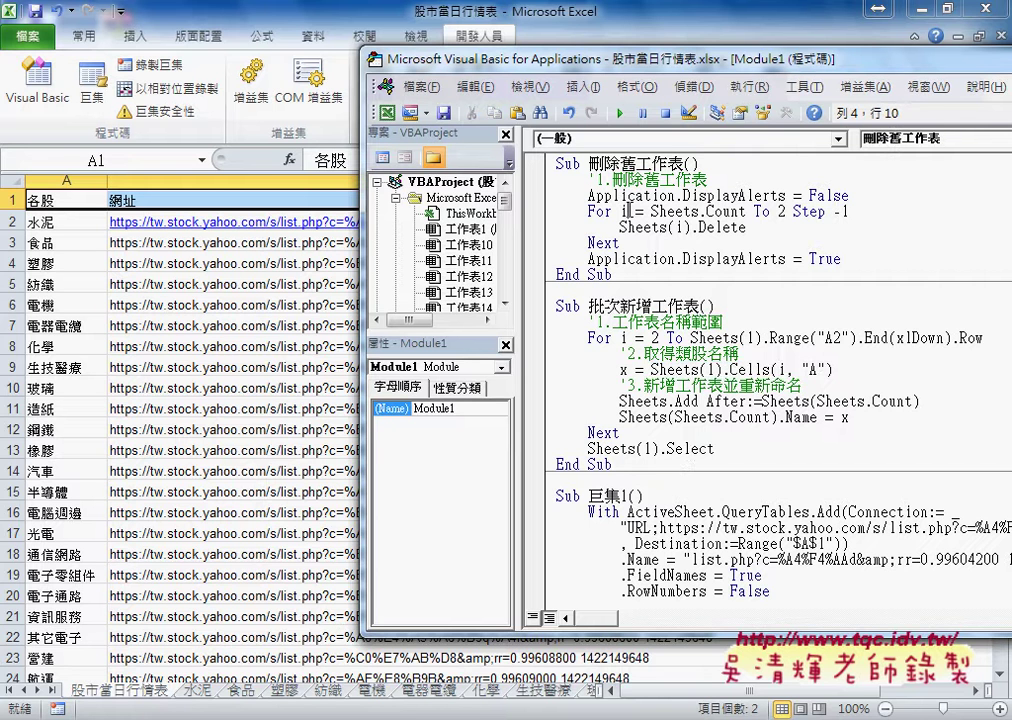
Rerun 刪除舊工作表 so only 股市當日行情表 remains, then switch to the 程式碼 notes
{"action": "left_click", "coordinate": [620, 114]}
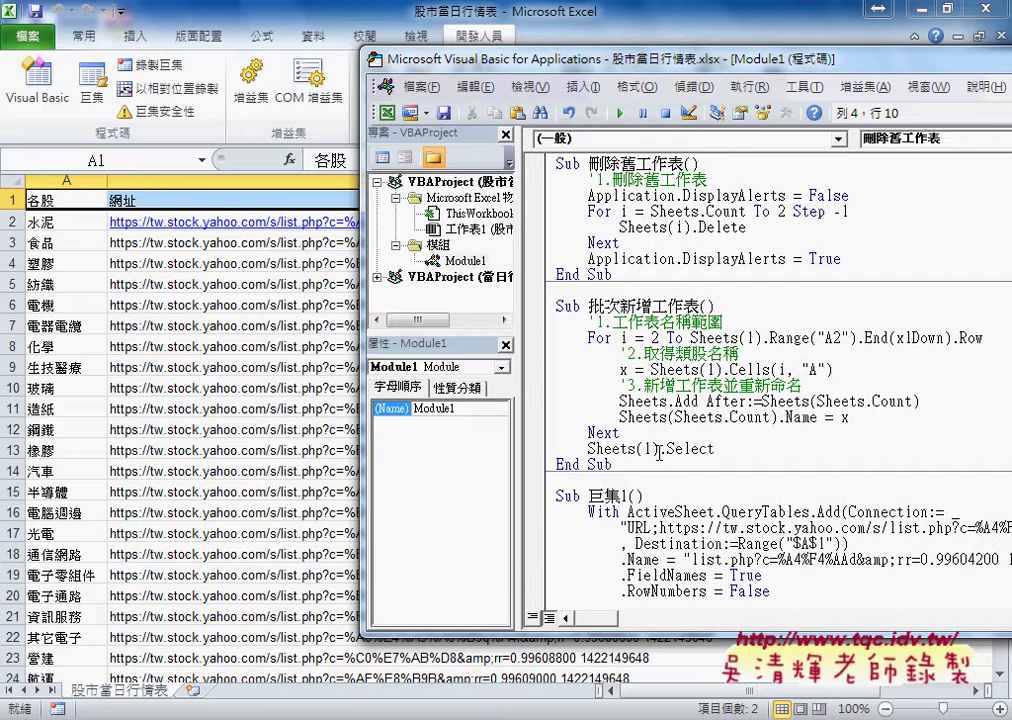
{"action": "mouse_move", "coordinate": [612, 464]}
{"action": "left_mouse_down"}
{"action": "mouse_move", "coordinate": [568, 325]}
{"action": "mouse_move", "coordinate": [550, 160]}
{"action": "left_mouse_up"}
{"action": "scroll", "coordinate": [653, 307], "scroll_direction": "down", "scroll_amount": 4}
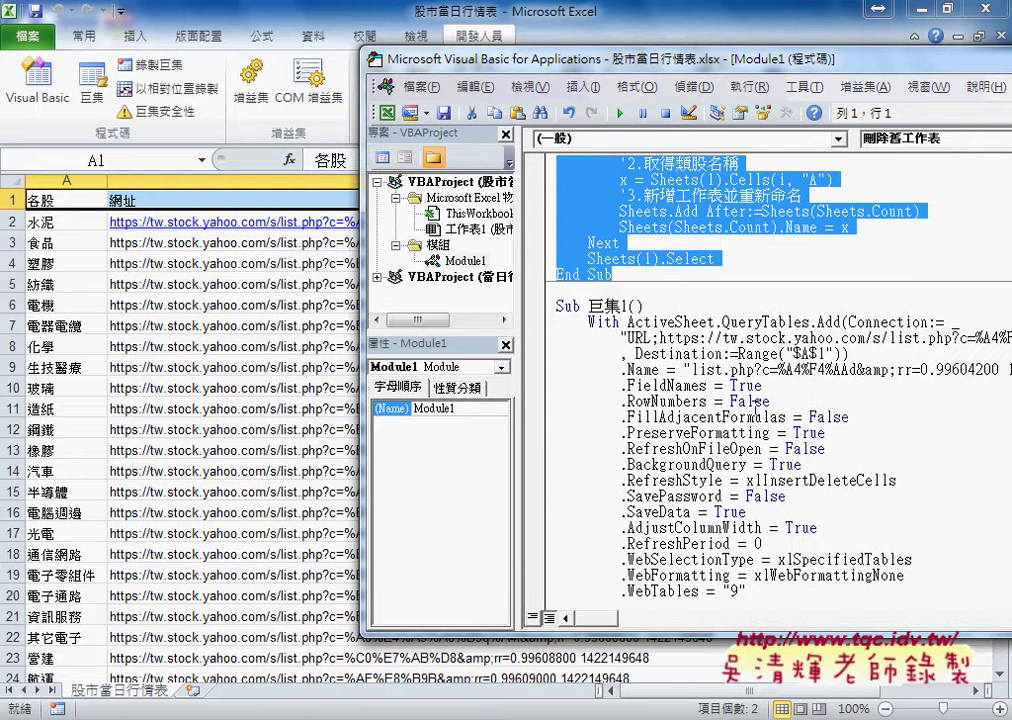
{"action": "scroll", "coordinate": [757, 401], "scroll_direction": "up", "scroll_amount": 3}
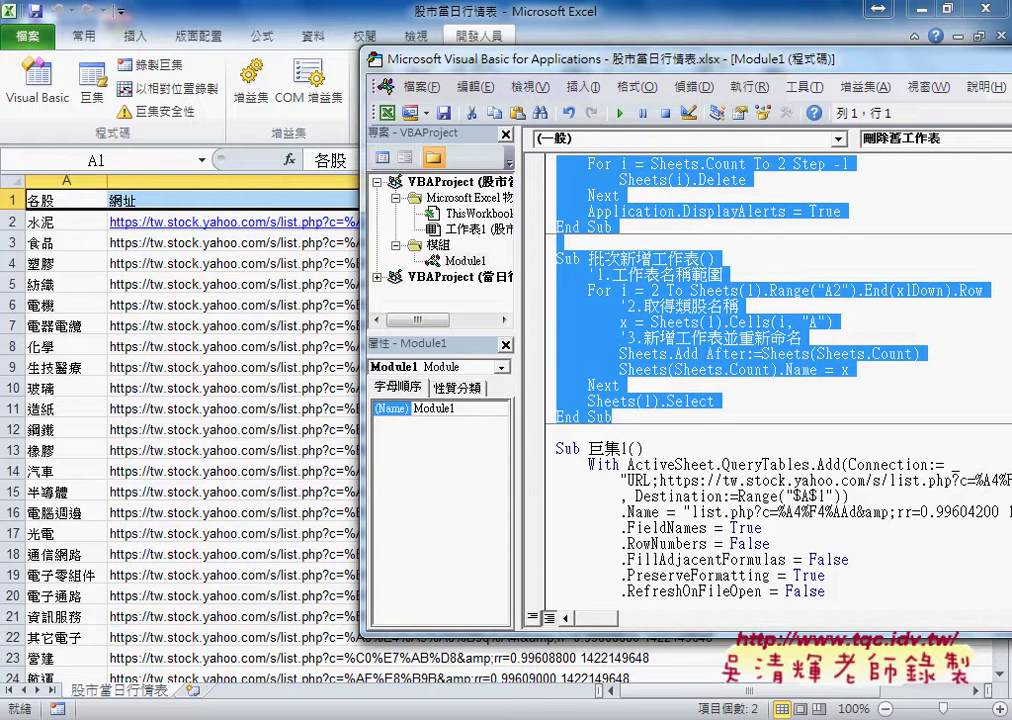
{"action": "left_click", "coordinate": [290, 615]}
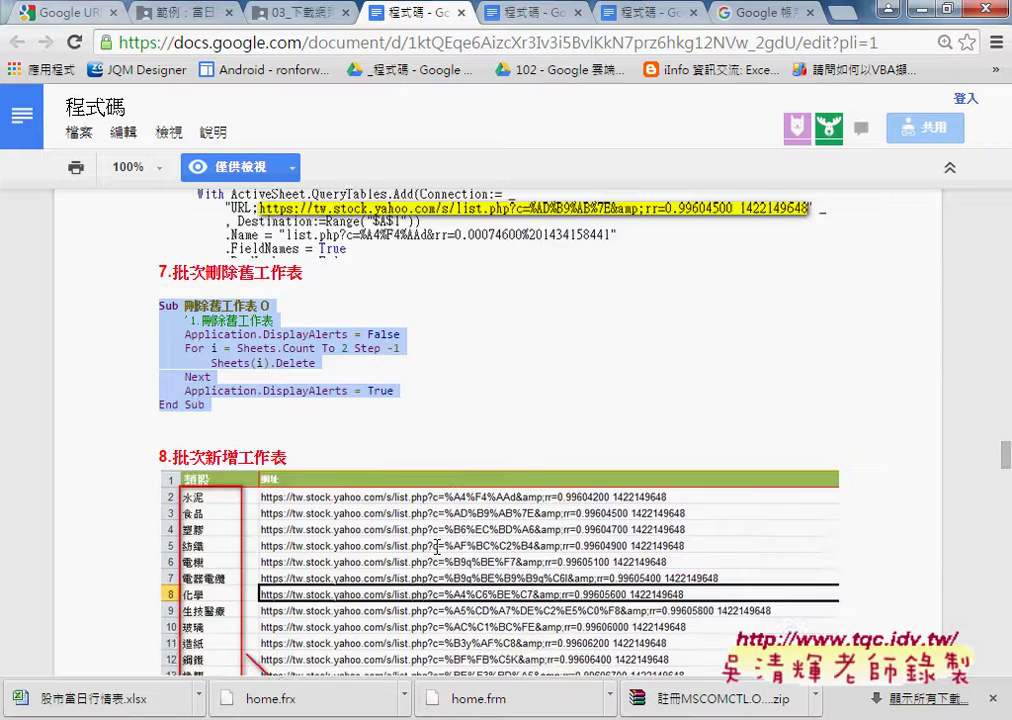
Scroll to section 9 and highlight Call 股市下載(y), which passes each URL, then return to VBA
{"action": "scroll", "coordinate": [437, 547], "scroll_direction": "down", "scroll_amount": 3}
{"action": "scroll", "coordinate": [437, 547], "scroll_direction": "up", "scroll_amount": 2}
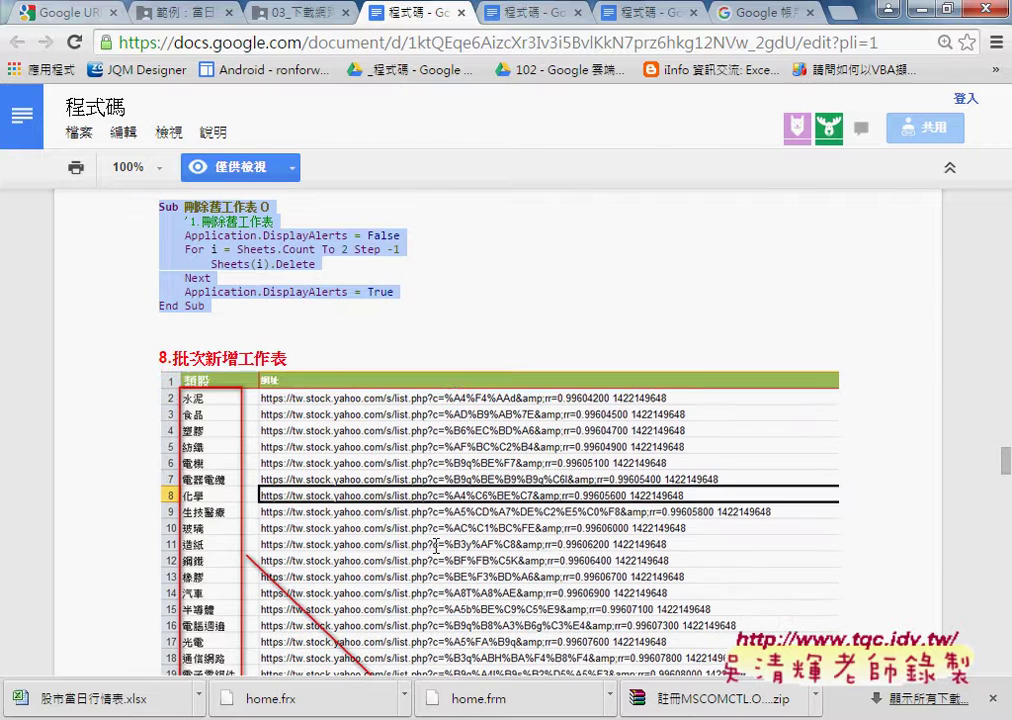
{"action": "scroll", "coordinate": [293, 472], "scroll_direction": "down", "scroll_amount": 3}
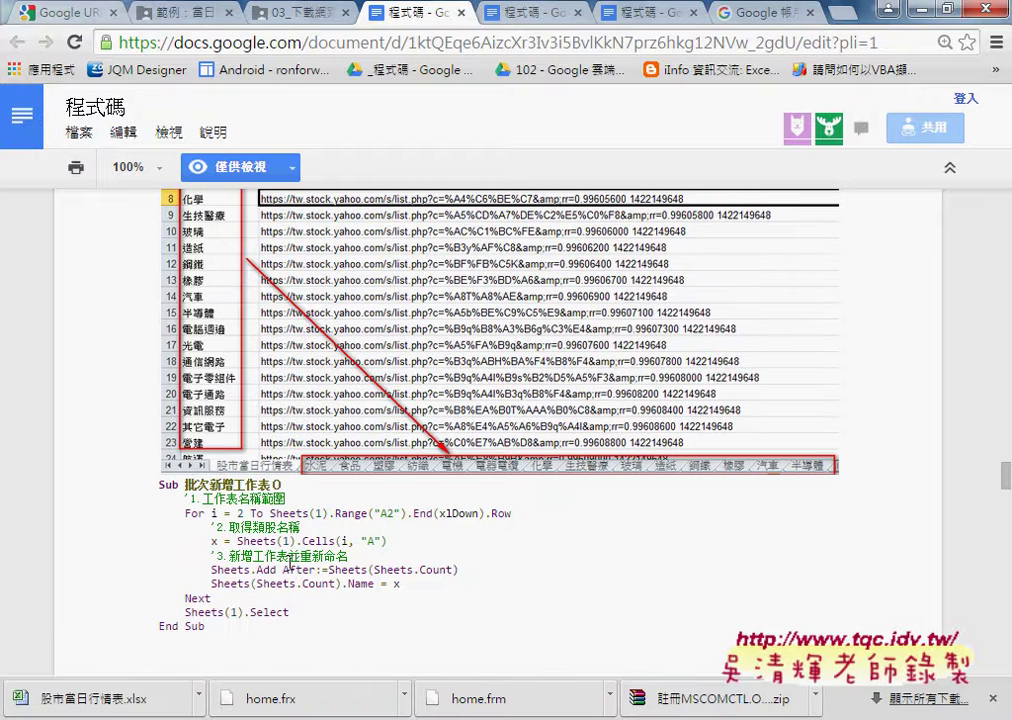
{"action": "scroll", "coordinate": [300, 562], "scroll_direction": "down", "scroll_amount": 3}
{"action": "scroll", "coordinate": [316, 560], "scroll_direction": "down", "scroll_amount": 1}
{"action": "scroll", "coordinate": [318, 561], "scroll_direction": "down", "scroll_amount": 2}
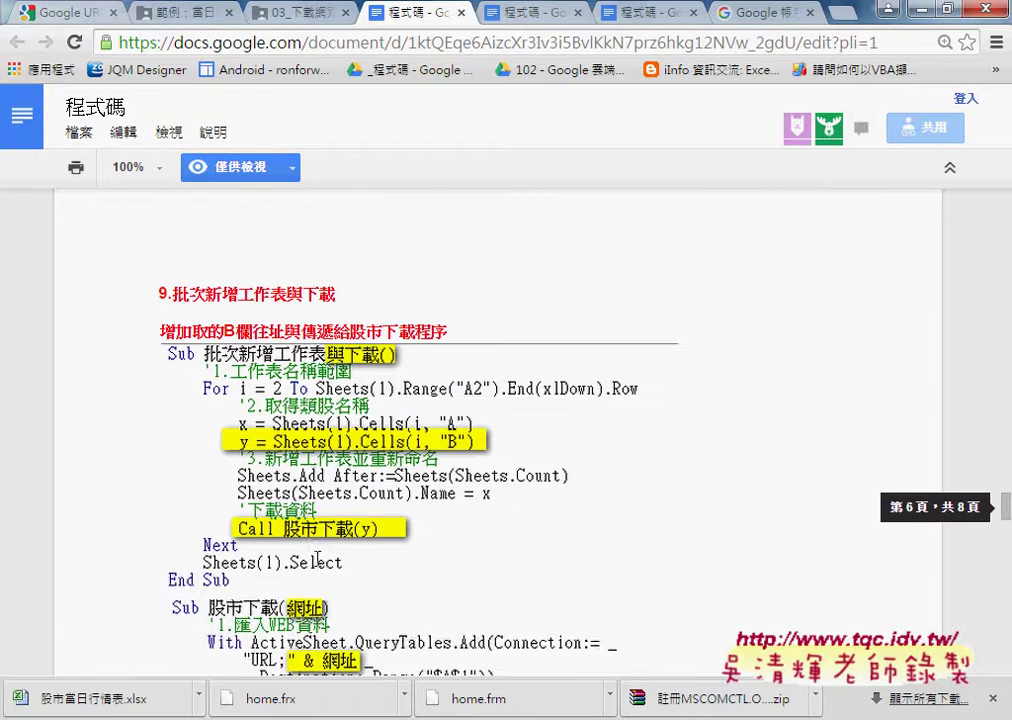
{"action": "scroll", "coordinate": [318, 561], "scroll_direction": "down", "scroll_amount": 1}
{"action": "scroll", "coordinate": [300, 500], "scroll_direction": "down", "scroll_amount": 2}
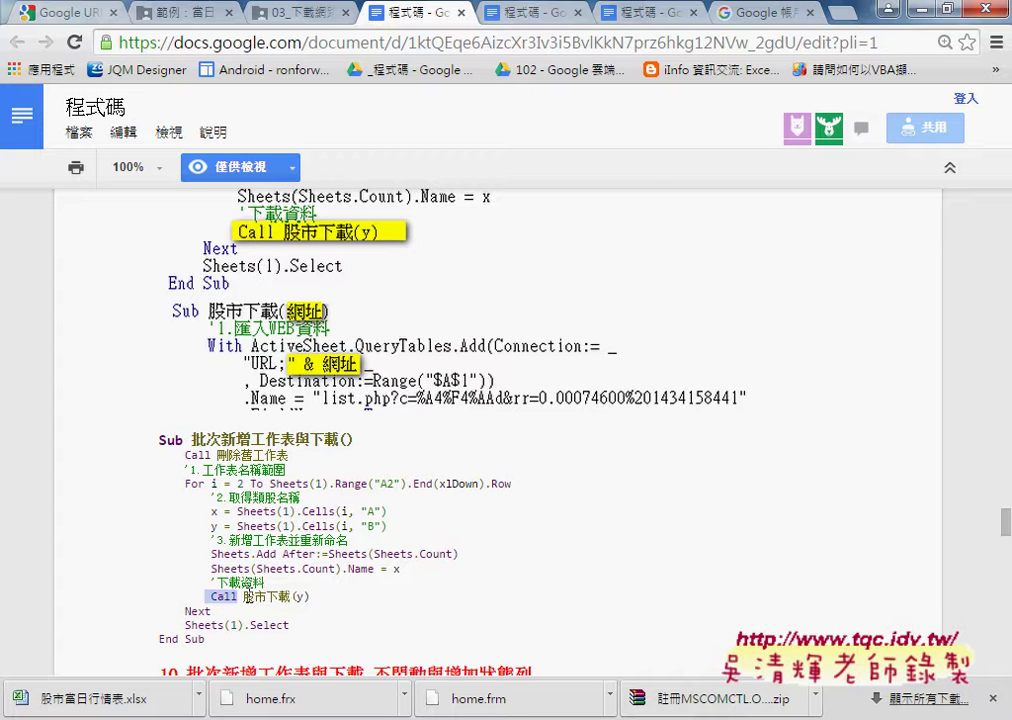
{"action": "left_click_drag", "start_coordinate": [243, 596], "coordinate": [294, 593]}
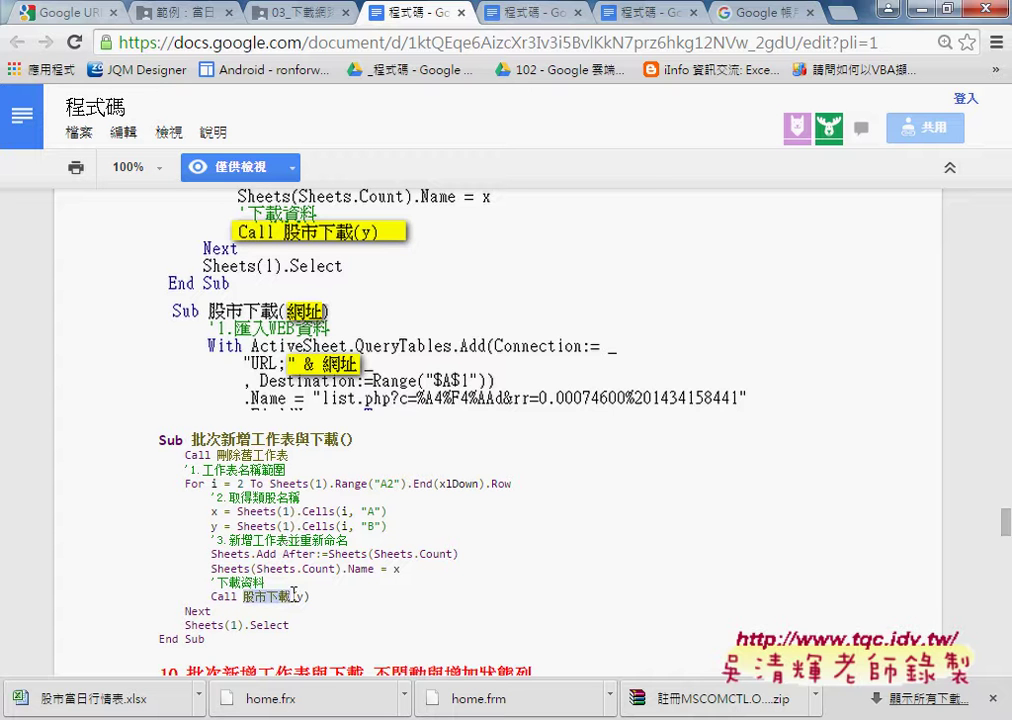
{"action": "double_click", "coordinate": [300, 596]}
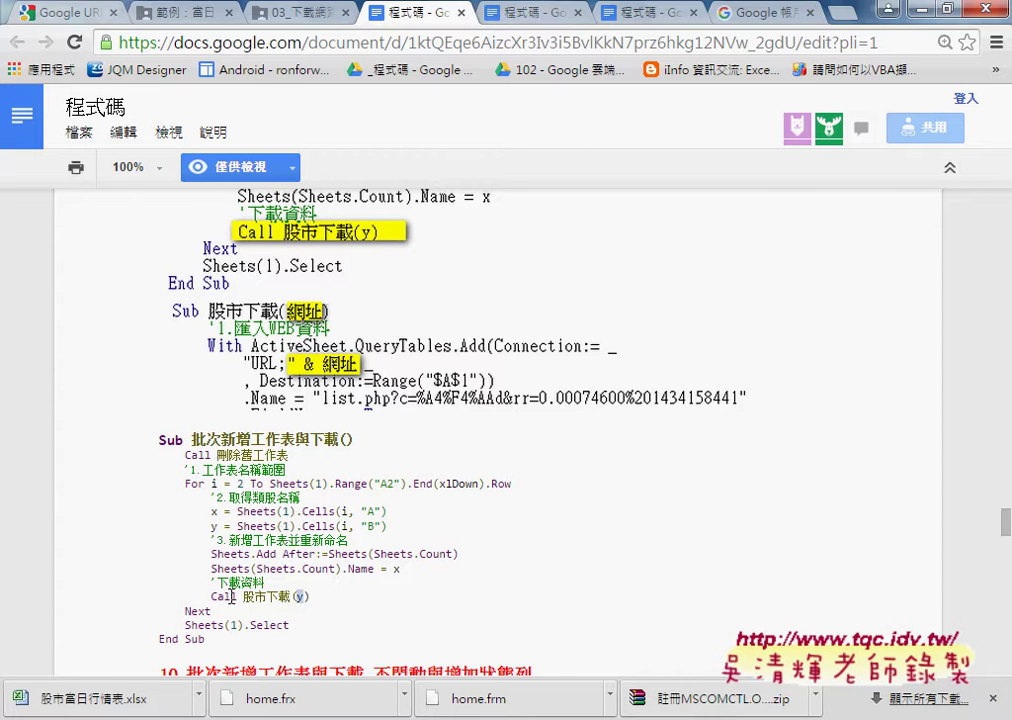
{"action": "left_click_drag", "start_coordinate": [243, 596], "coordinate": [295, 596]}
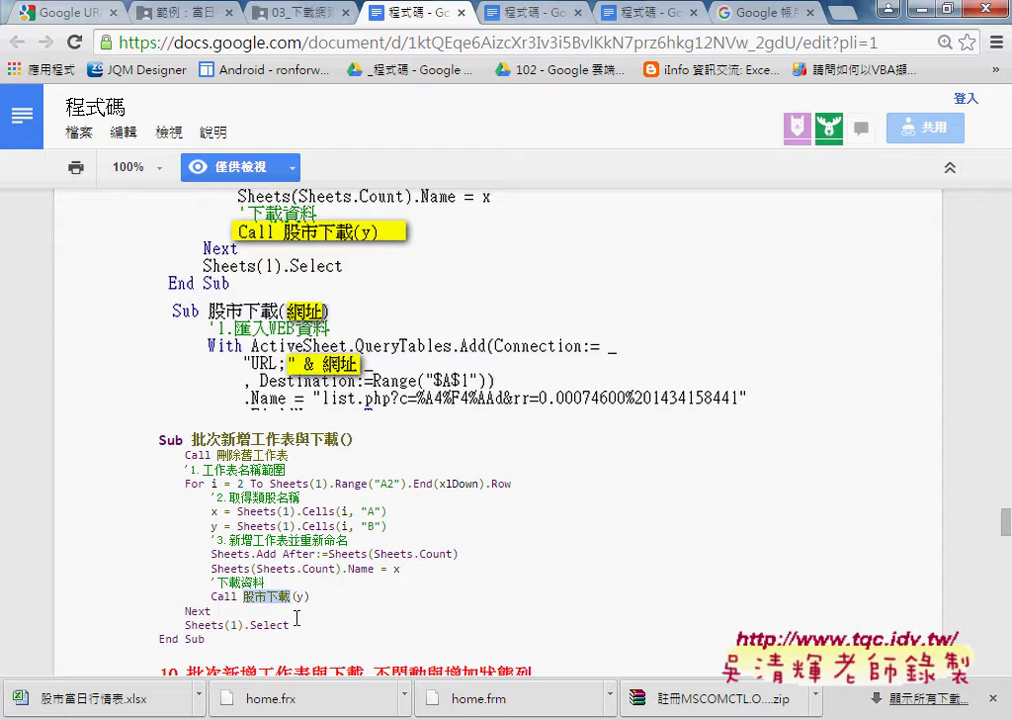
{"action": "left_click", "coordinate": [690, 645]}
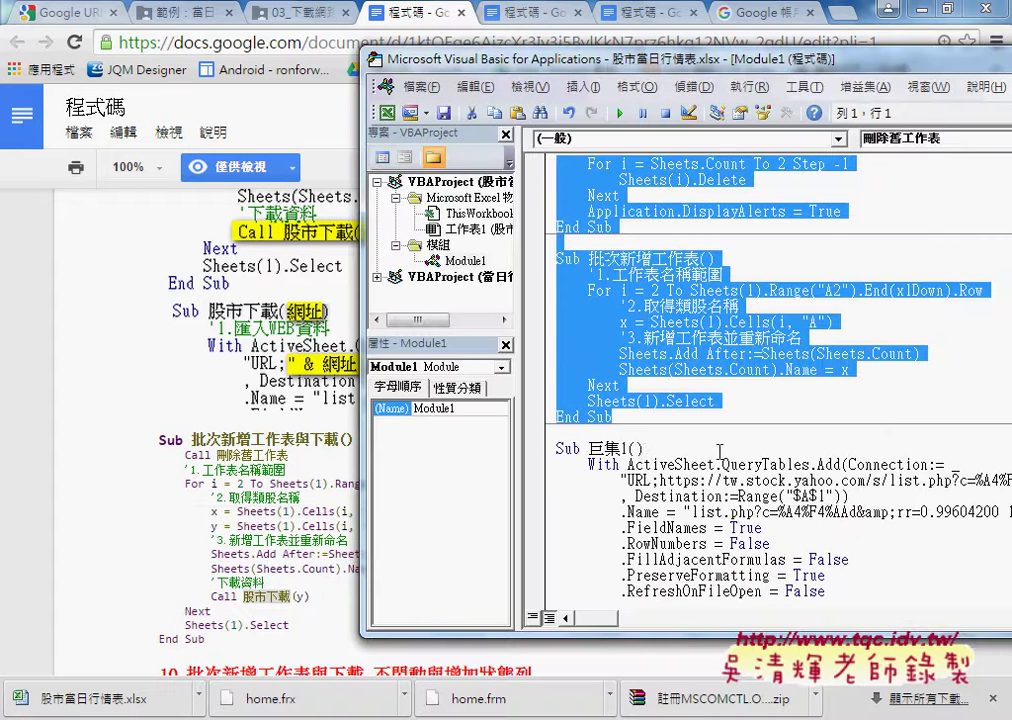
Rename Sub 巨集1 to 股市下載 and declare its parameter as 網址 As String
{"action": "mouse_move", "coordinate": [603, 449]}
{"action": "left_mouse_down"}
{"action": "mouse_move", "coordinate": [614, 449]}
{"action": "mouse_move", "coordinate": [597, 458]}
{"action": "left_mouse_up"}
{"action": "type", "text": "股市下載"}
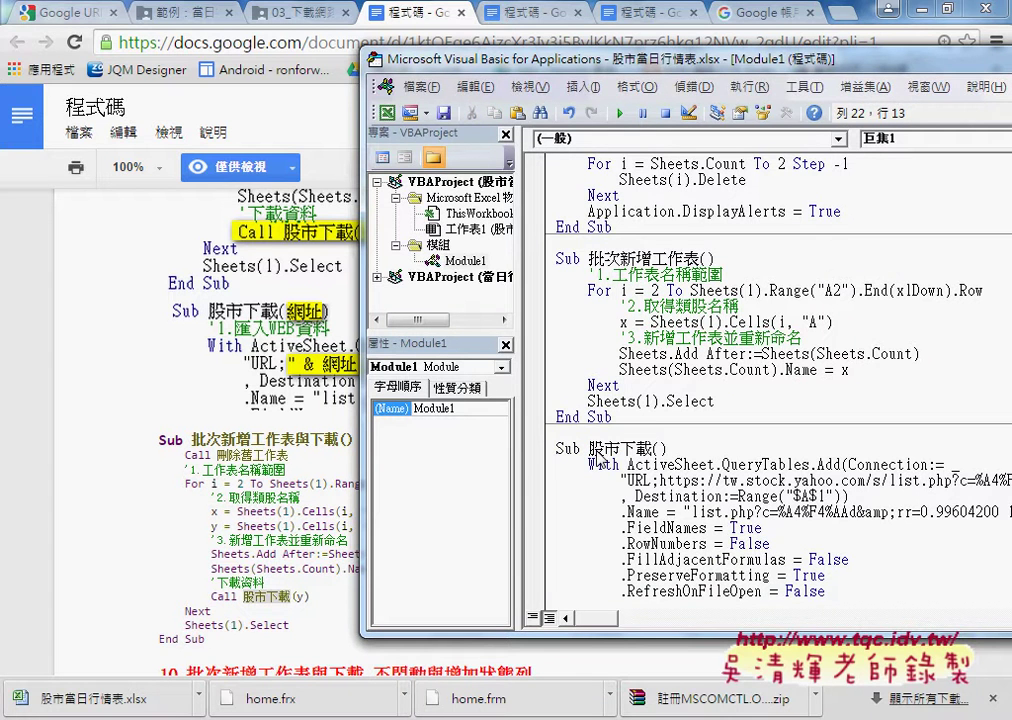
{"action": "key", "text": "Right"}
{"action": "type", "text": "網址"}
{"action": "key", "text": "Return"}
{"action": "type", "text": "a"}
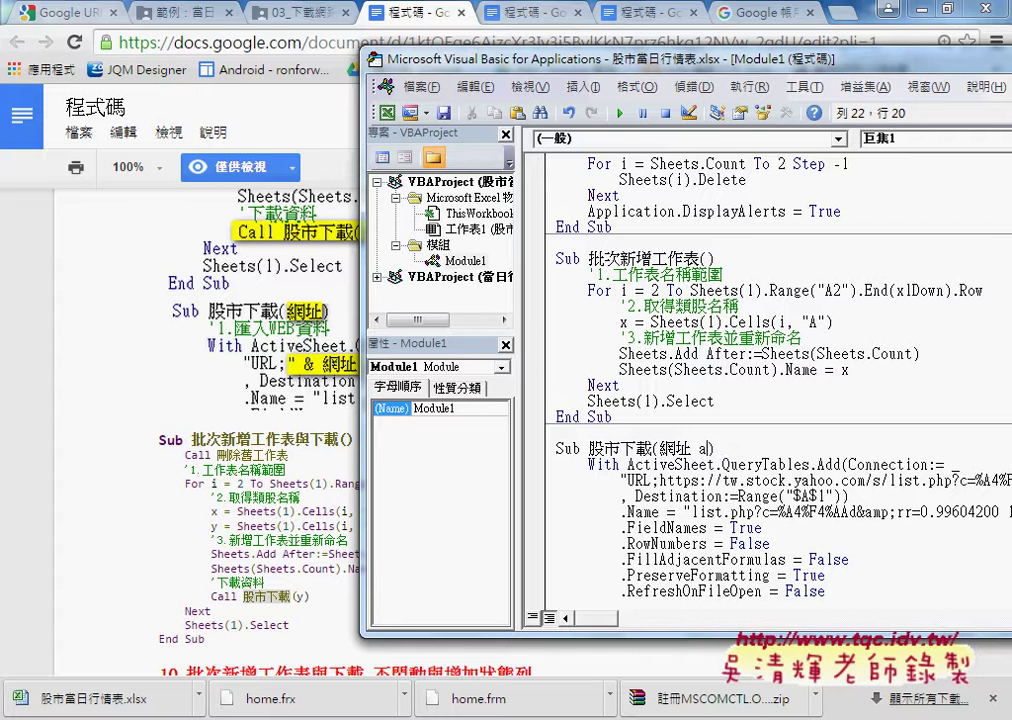
{"action": "type", "text": "s St"}
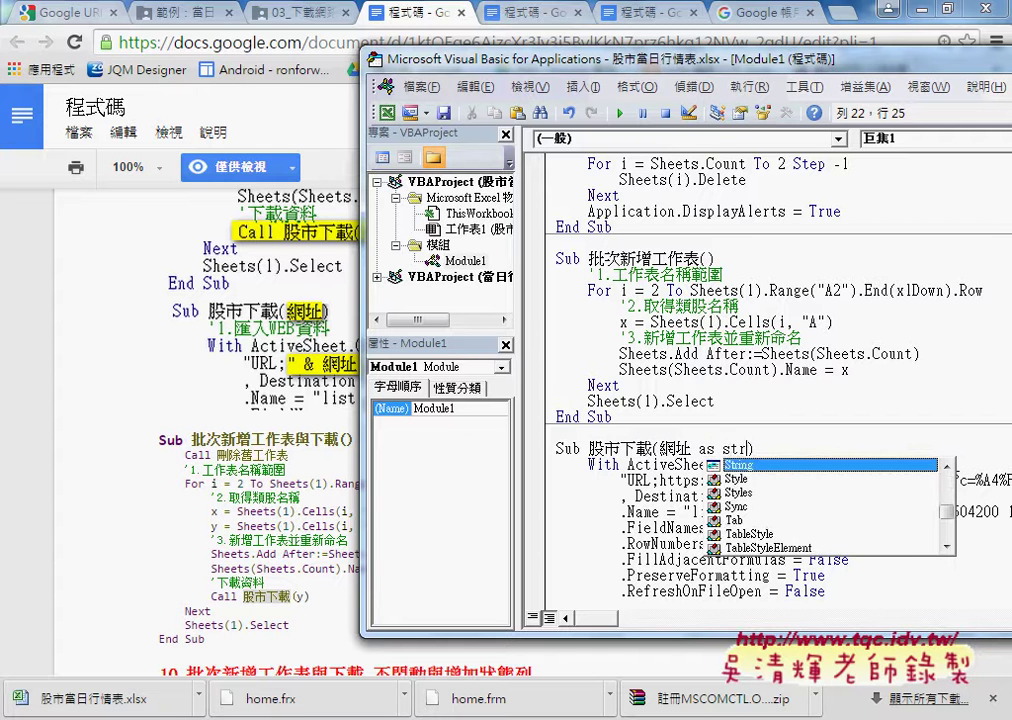
{"action": "type", "text": "ring"}
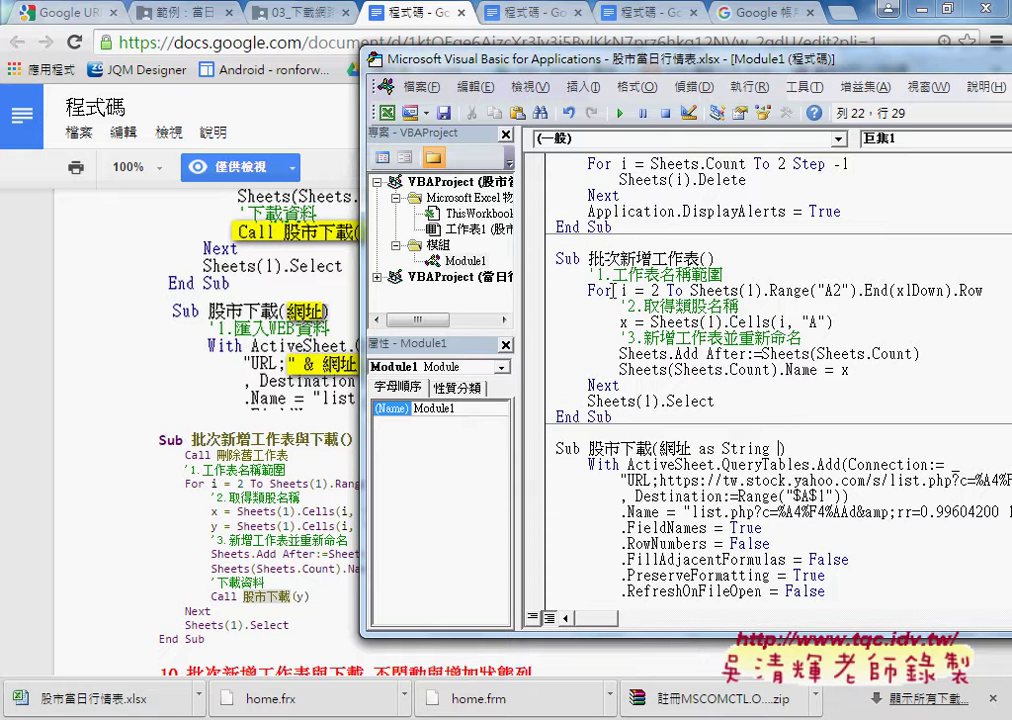
Resize and reposition the VBA editor window so the long connection line fits on screen
{"action": "left_click_drag", "start_coordinate": [521, 298], "coordinate": [470, 298]}
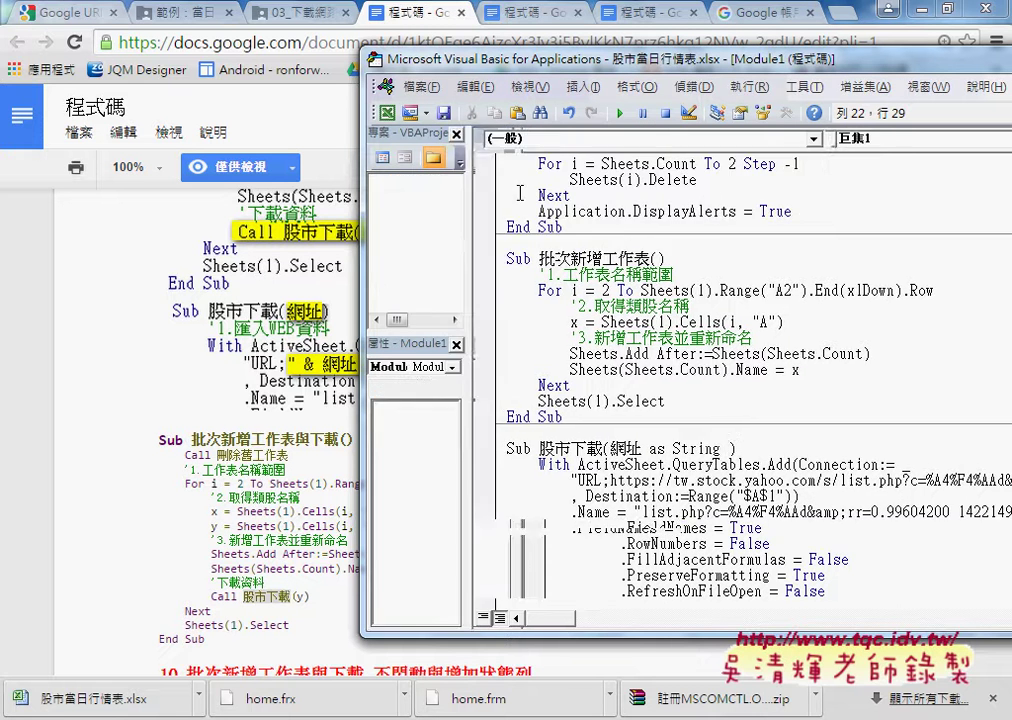
{"action": "left_click_drag", "start_coordinate": [452, 57], "coordinate": [231, 67]}
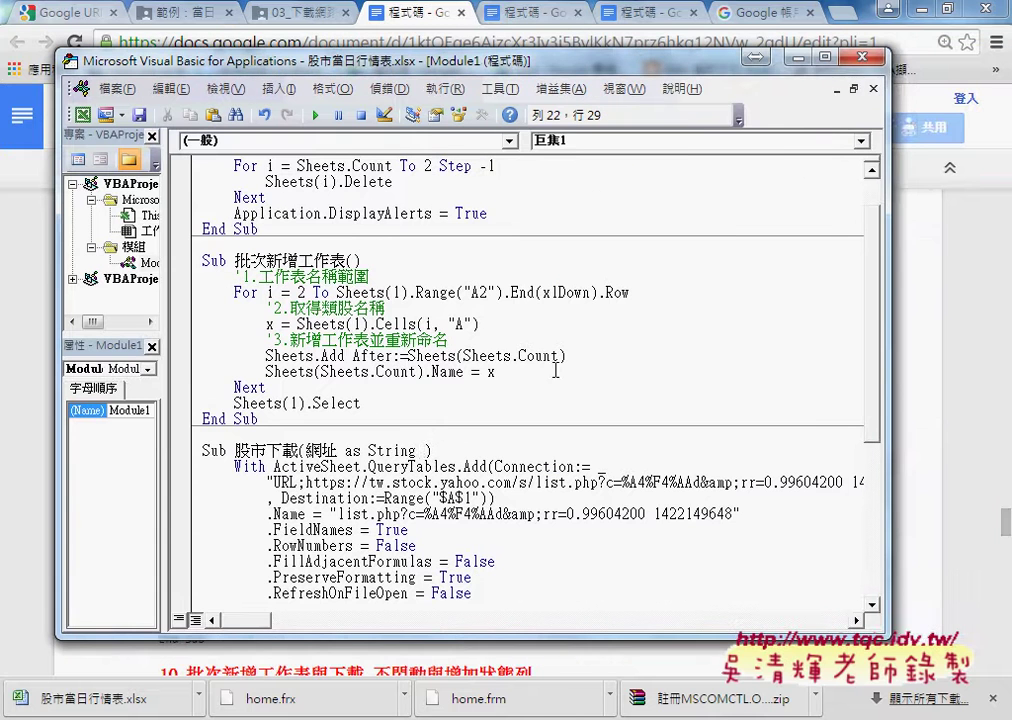
{"action": "left_click_drag", "start_coordinate": [970, 473], "coordinate": [305, 483]}
{"action": "left_click", "coordinate": [938, 483]}
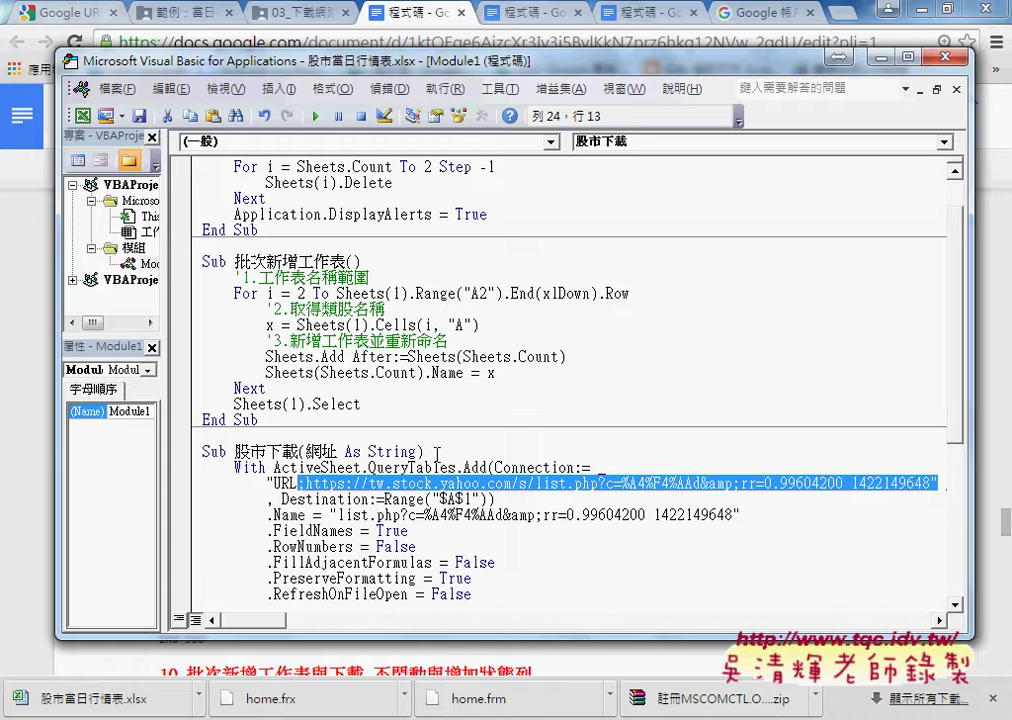
Replace the hard-coded Yahoo URL in the connection string with "URL;" & 網址
{"action": "left_click", "coordinate": [432, 483]}
{"action": "left_click_drag", "start_coordinate": [307, 483], "coordinate": [934, 484]}
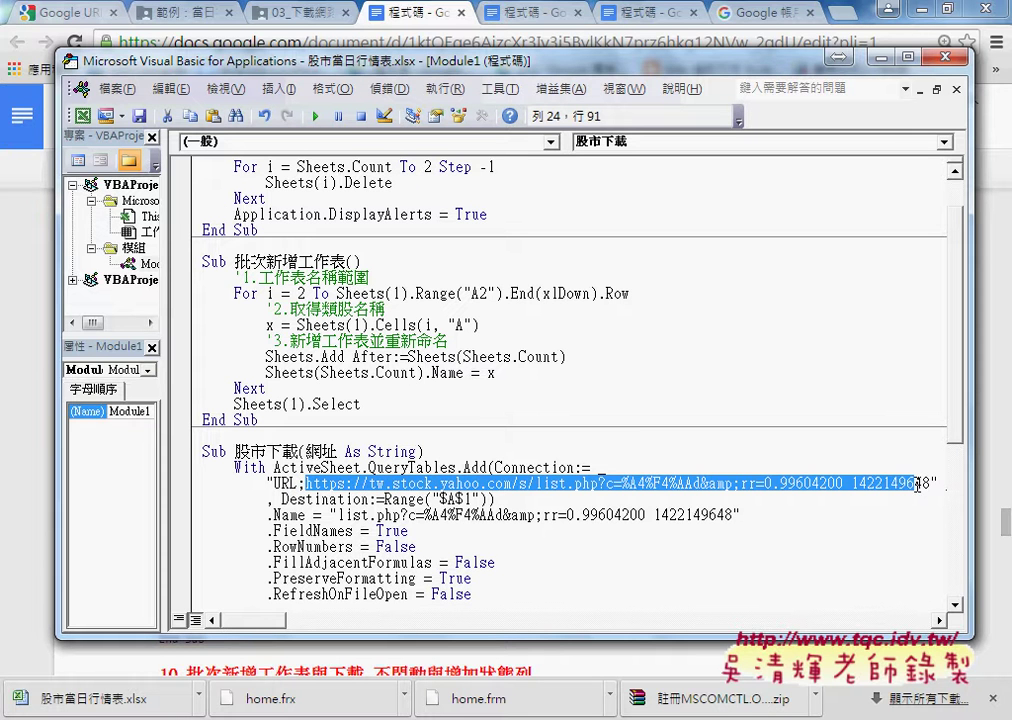
{"action": "key", "text": "Delete"}
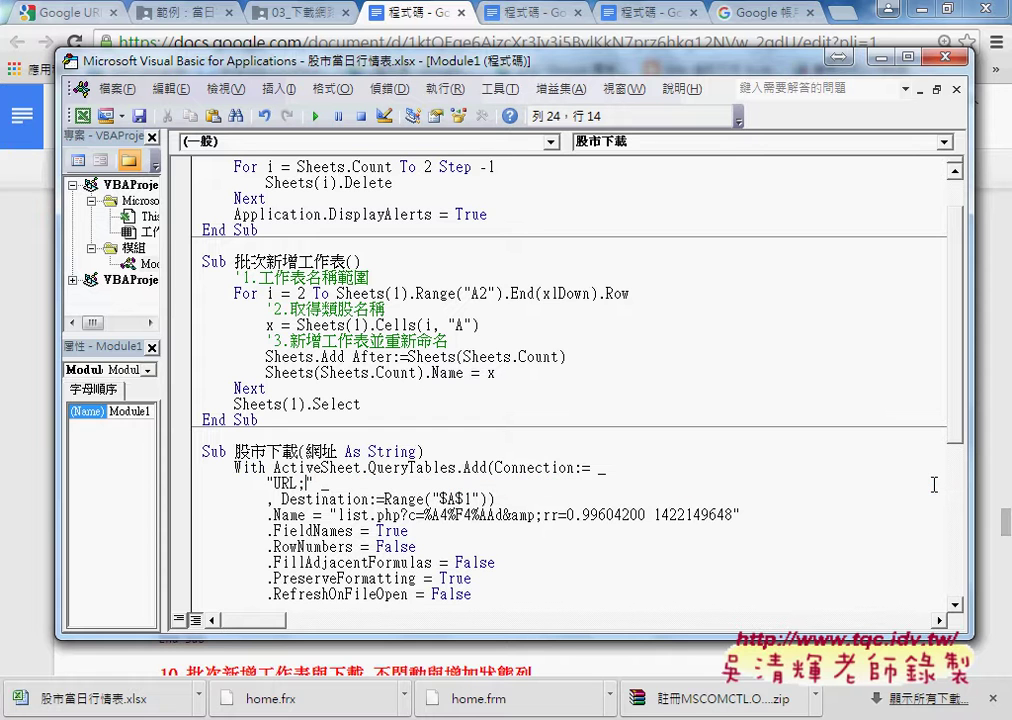
{"action": "key", "text": "Right"}
{"action": "type", "text": "&"}
{"action": "key", "text": "Right"}
{"action": "type", "text": "往"}
{"action": "type", "text": "出網址"}
{"action": "key", "text": "Return"}
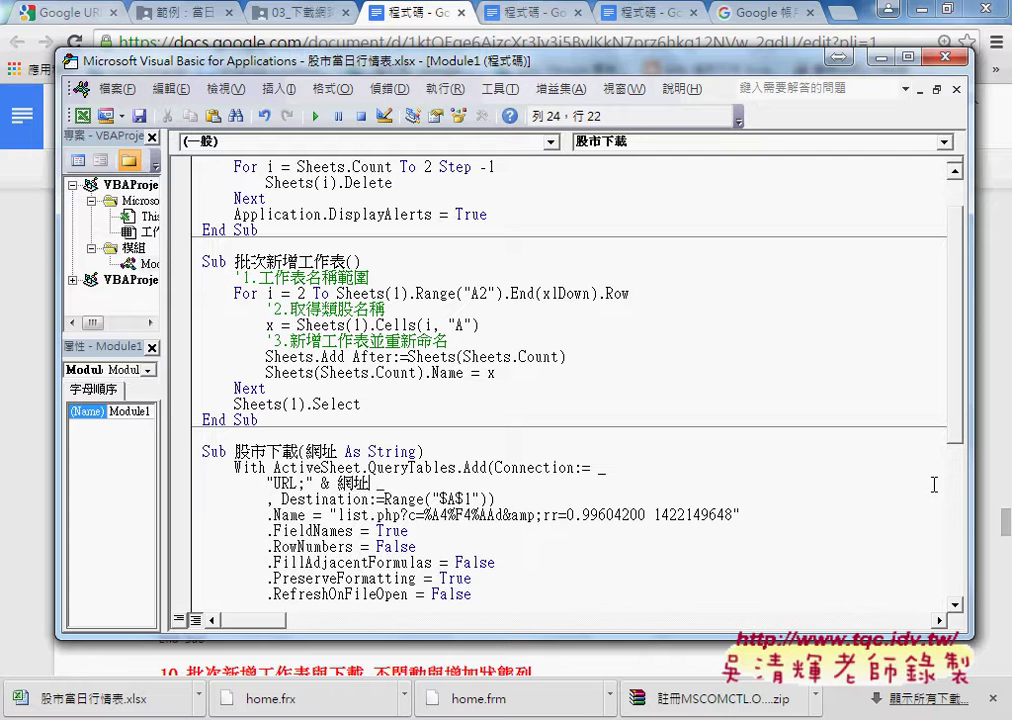
{"action": "key", "text": "Down"}
Point out the 網址 parameter, the ActiveSheet target and $A$1 destination, then switch to the notes
{"action": "left_click_drag", "start_coordinate": [306, 452], "coordinate": [341, 452]}
{"action": "left_click", "coordinate": [353, 483]}
{"action": "scroll", "coordinate": [355, 485], "scroll_direction": "down", "scroll_amount": 2}
{"action": "scroll", "coordinate": [357, 490], "scroll_direction": "down", "scroll_amount": 4}
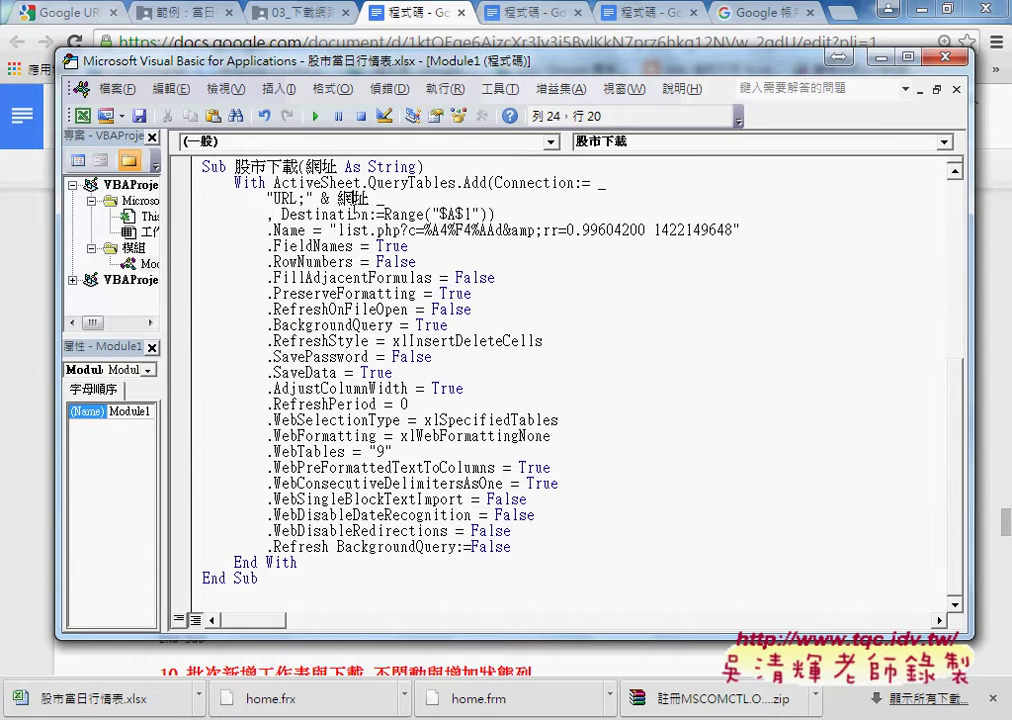
{"action": "left_click_drag", "start_coordinate": [273, 183], "coordinate": [363, 183]}
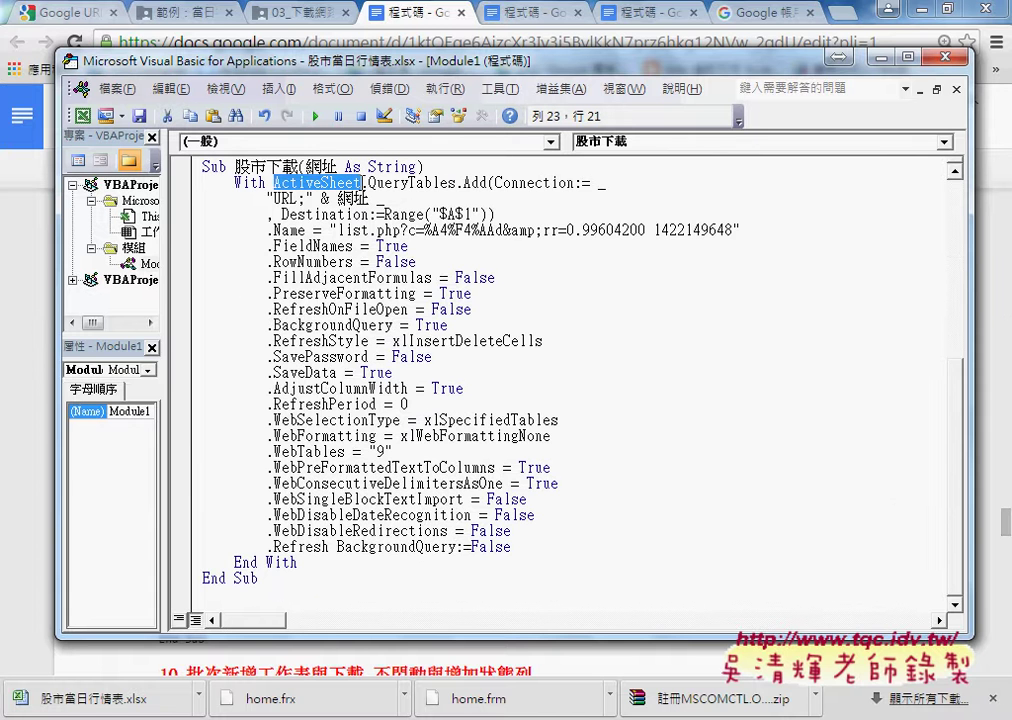
{"action": "scroll", "coordinate": [363, 183], "scroll_direction": "up", "scroll_amount": 1}
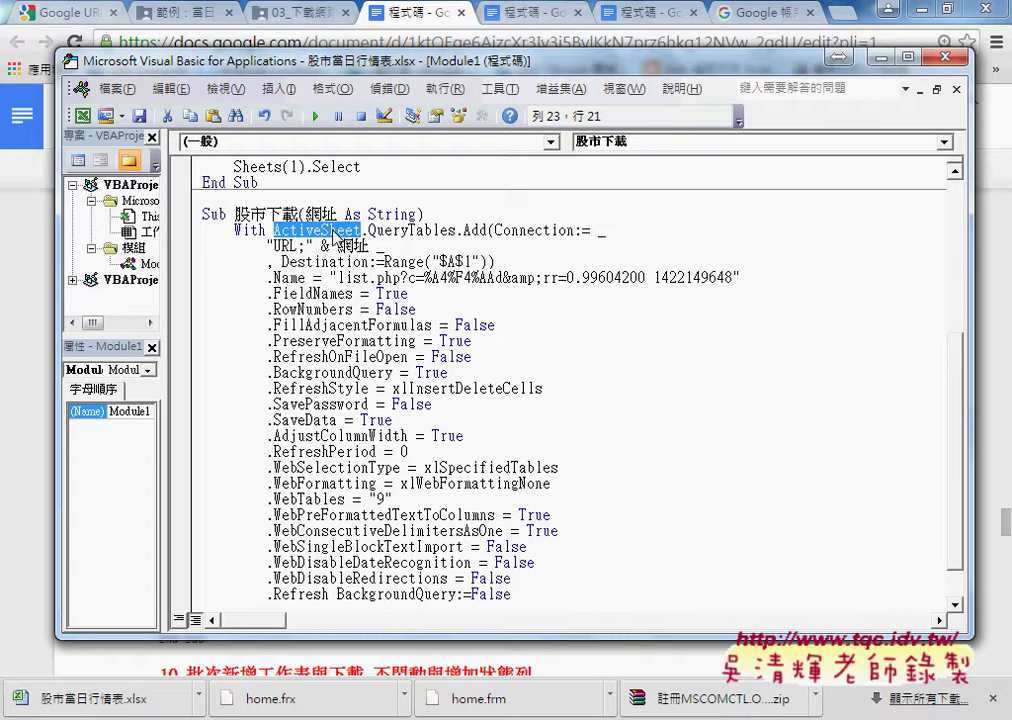
{"action": "left_click_drag", "start_coordinate": [440, 261], "coordinate": [477, 261]}
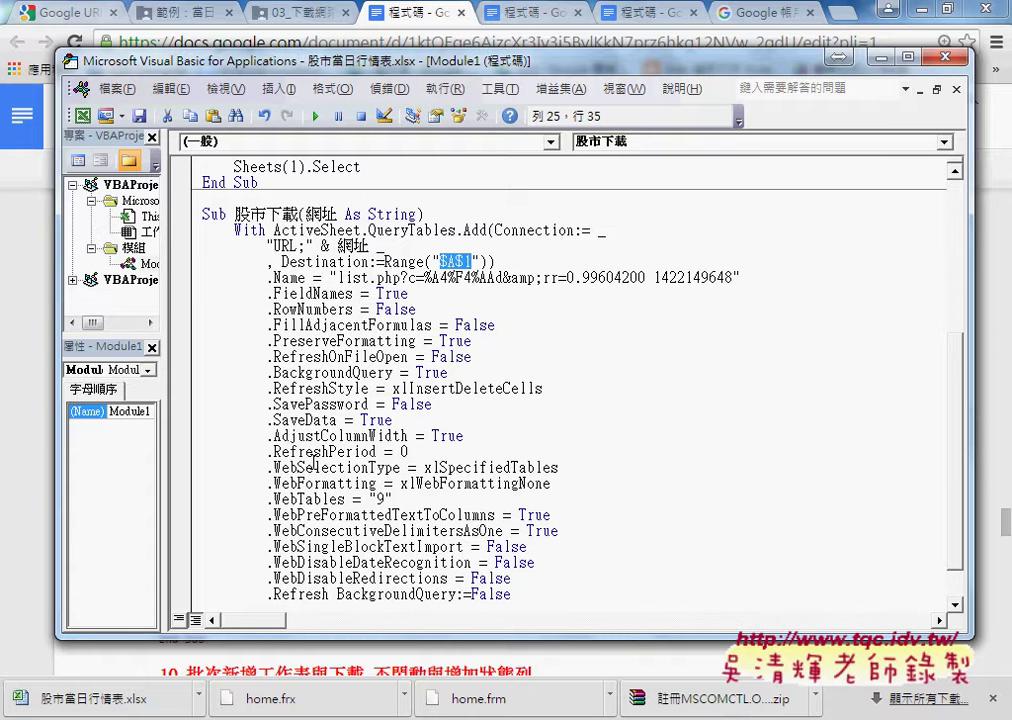
{"action": "scroll", "coordinate": [474, 266], "scroll_direction": "up", "scroll_amount": 2}
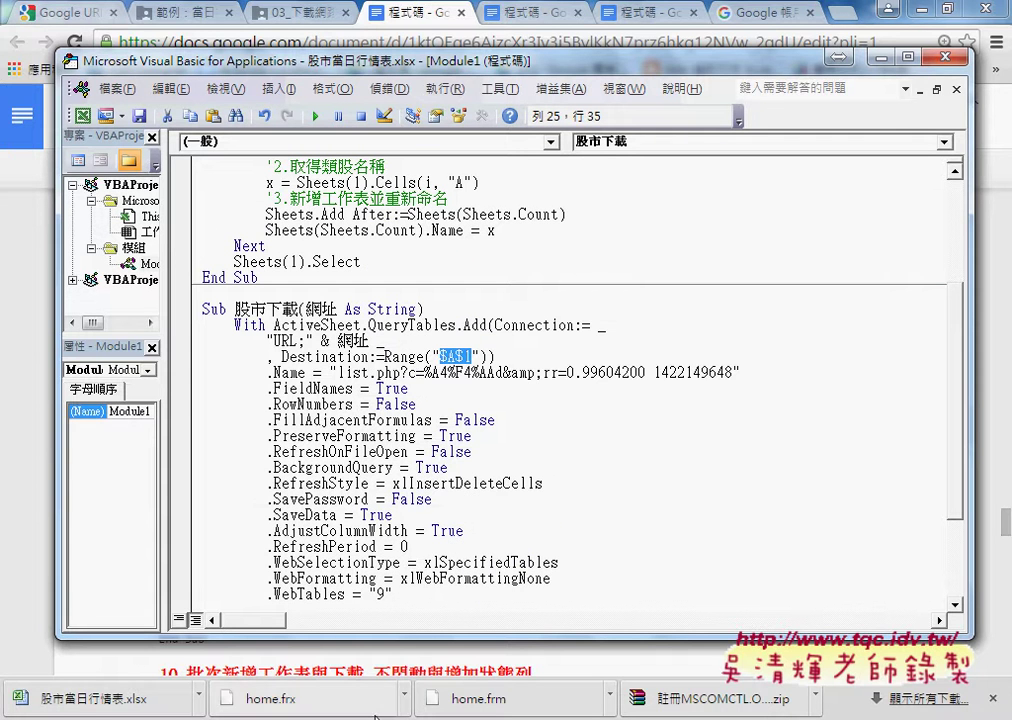
{"action": "mouse_move", "coordinate": [375, 716]}
{"action": "left_click", "coordinate": [320, 645]}
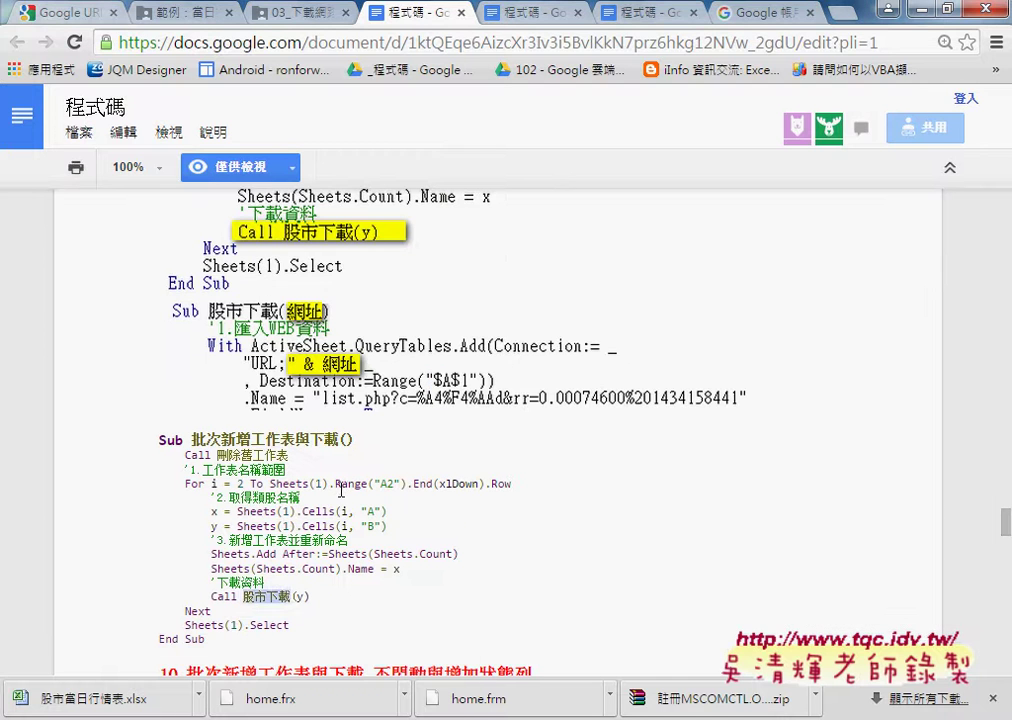
Select Sub 批次新增工作表與下載 through End Sub in the notes and return to the VBA editor
{"action": "left_click_drag", "start_coordinate": [158, 440], "coordinate": [281, 436]}
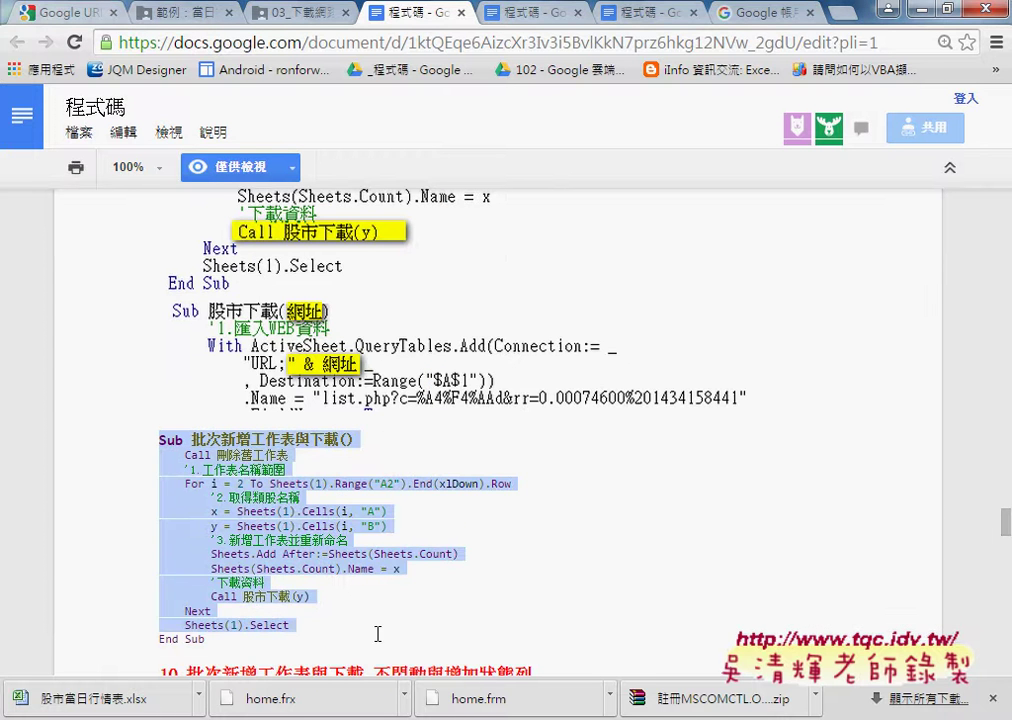
{"action": "left_click_drag", "start_coordinate": [281, 436], "coordinate": [378, 641]}
{"action": "key", "text": "ctrl+c"}
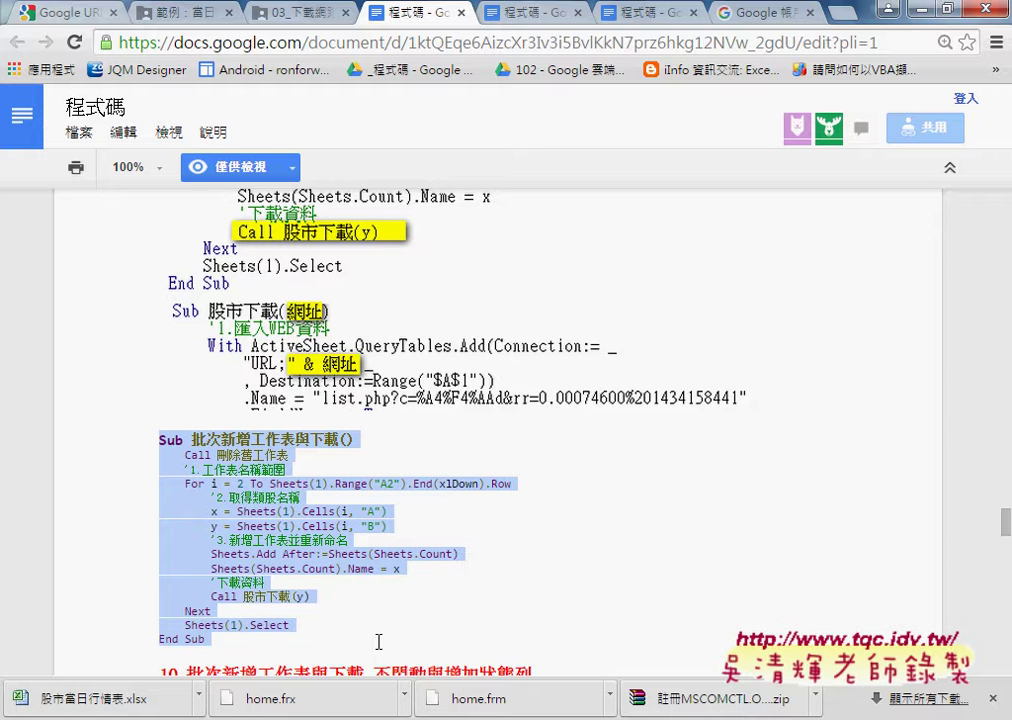
{"action": "mouse_move", "coordinate": [516, 716]}
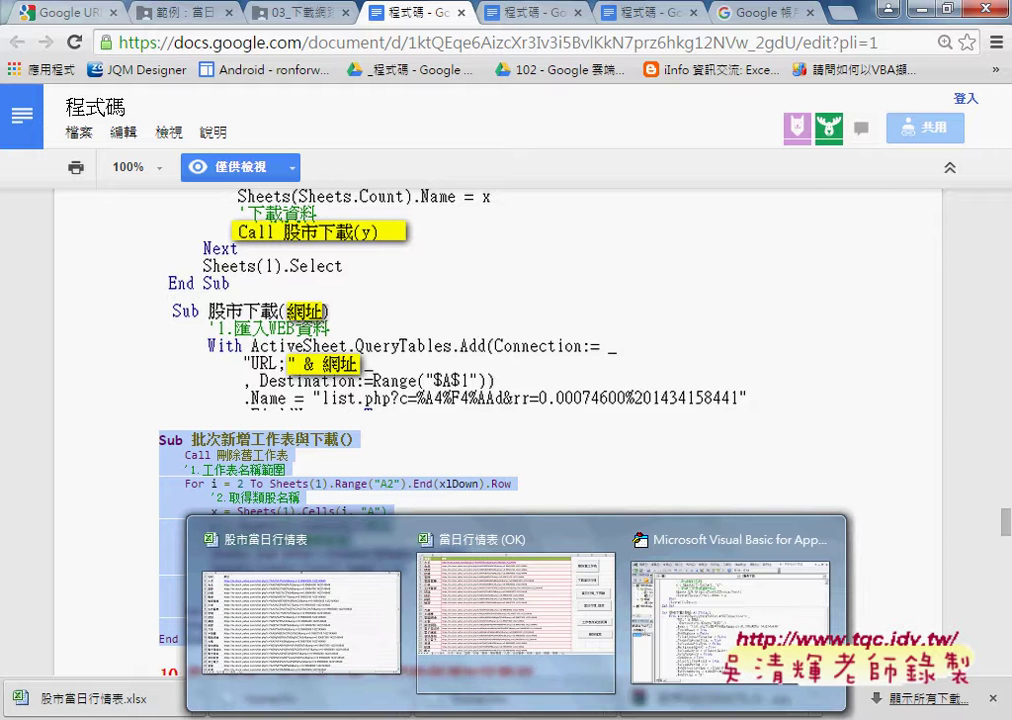
{"action": "left_click", "coordinate": [730, 610]}
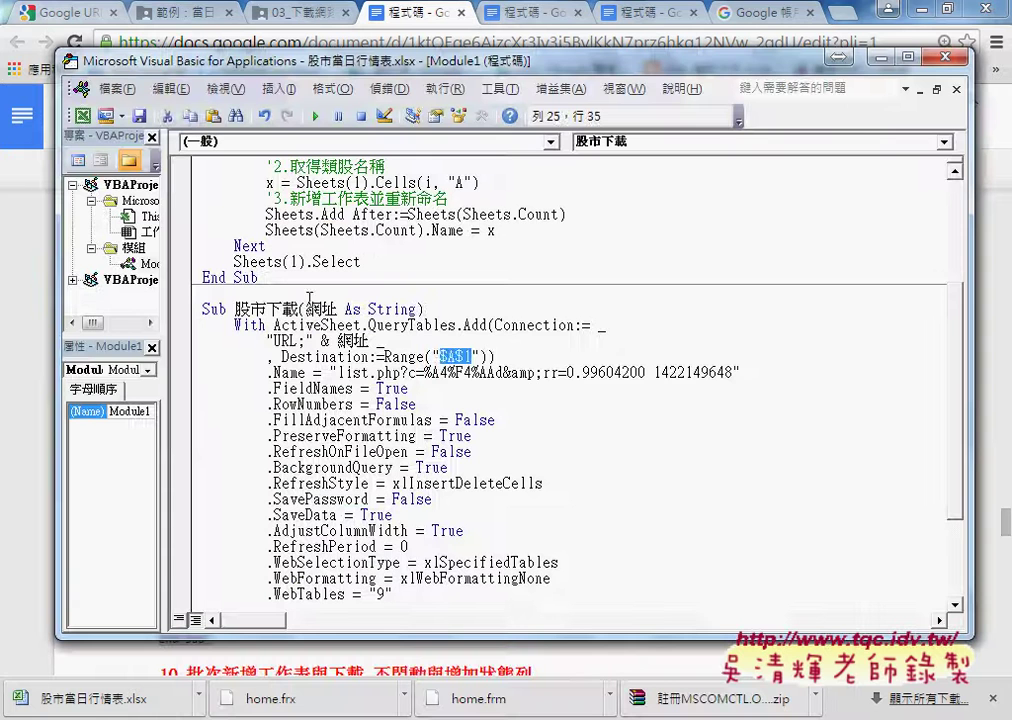
{"action": "key", "text": "ctrl+v"}
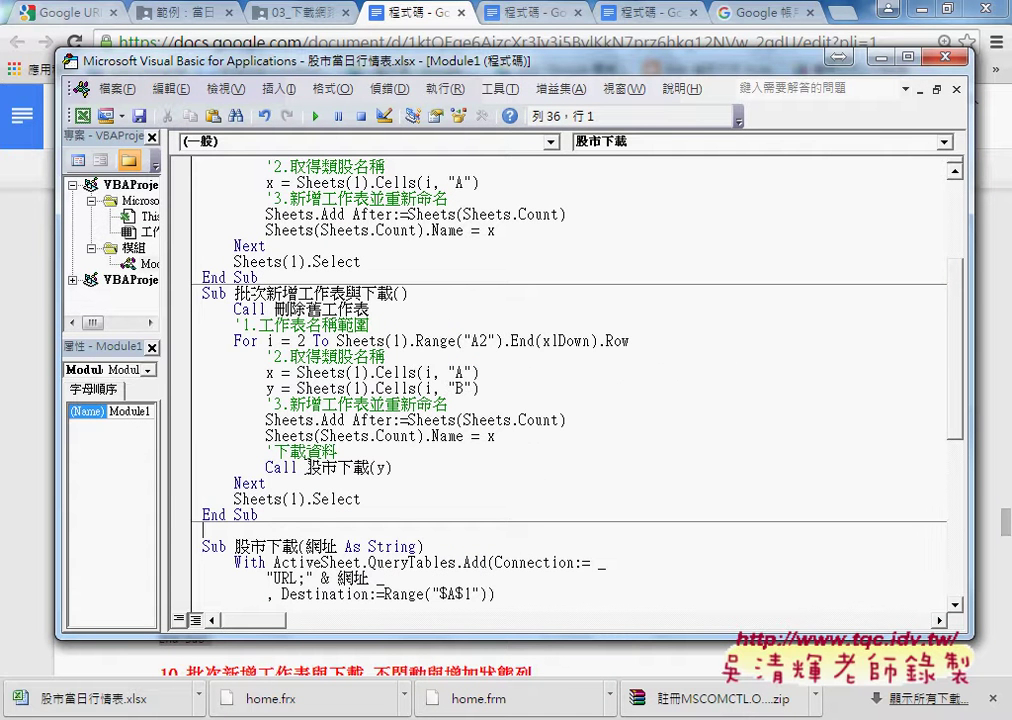
{"action": "double_click", "coordinate": [337, 467]}
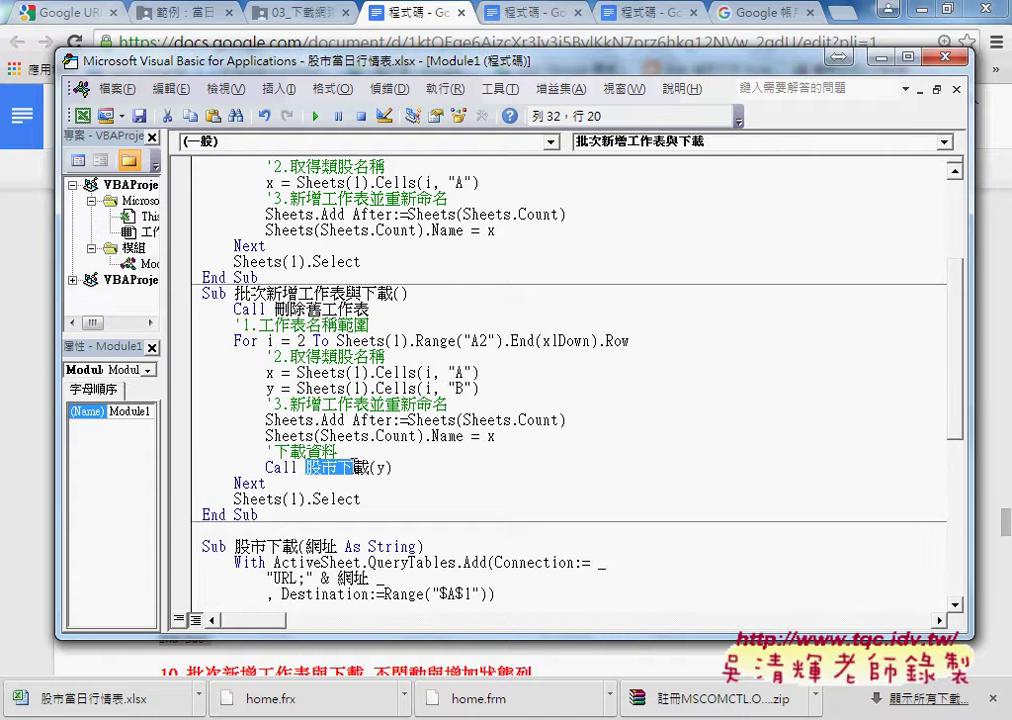
{"action": "double_click", "coordinate": [383, 467]}
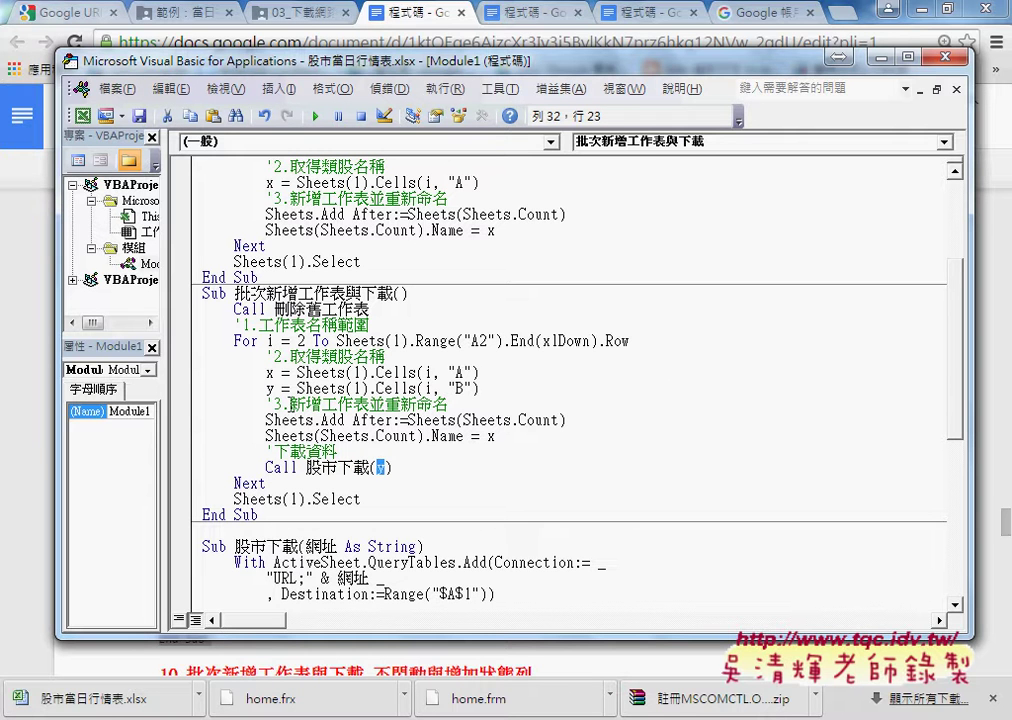
{"action": "left_click_drag", "start_coordinate": [265, 388], "coordinate": [478, 389]}
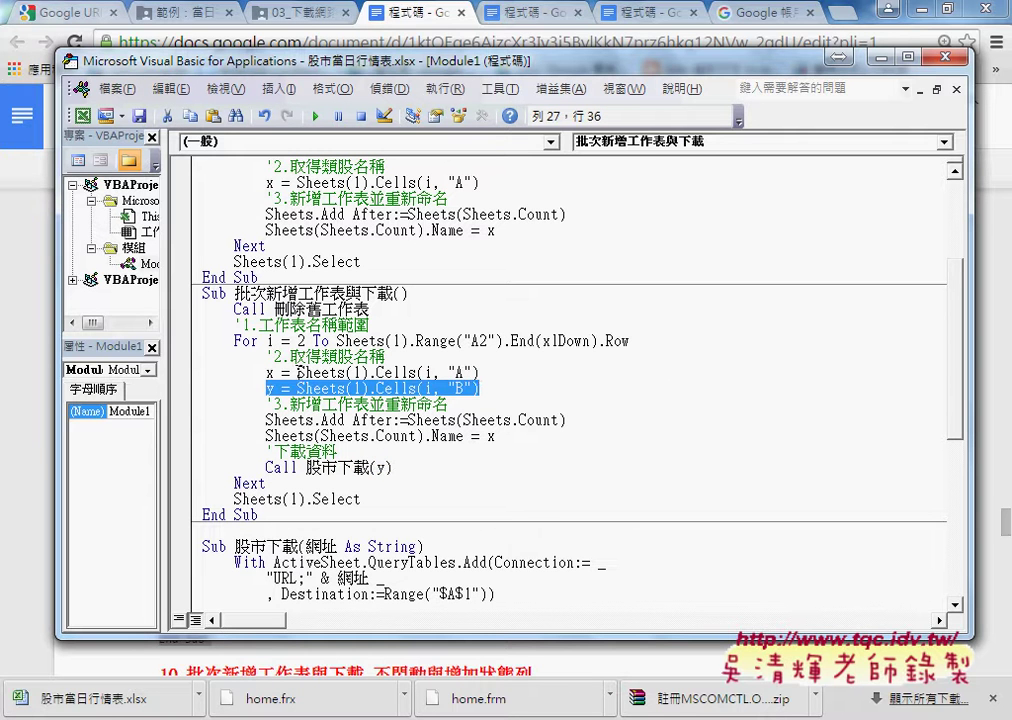
{"action": "double_click", "coordinate": [268, 372]}
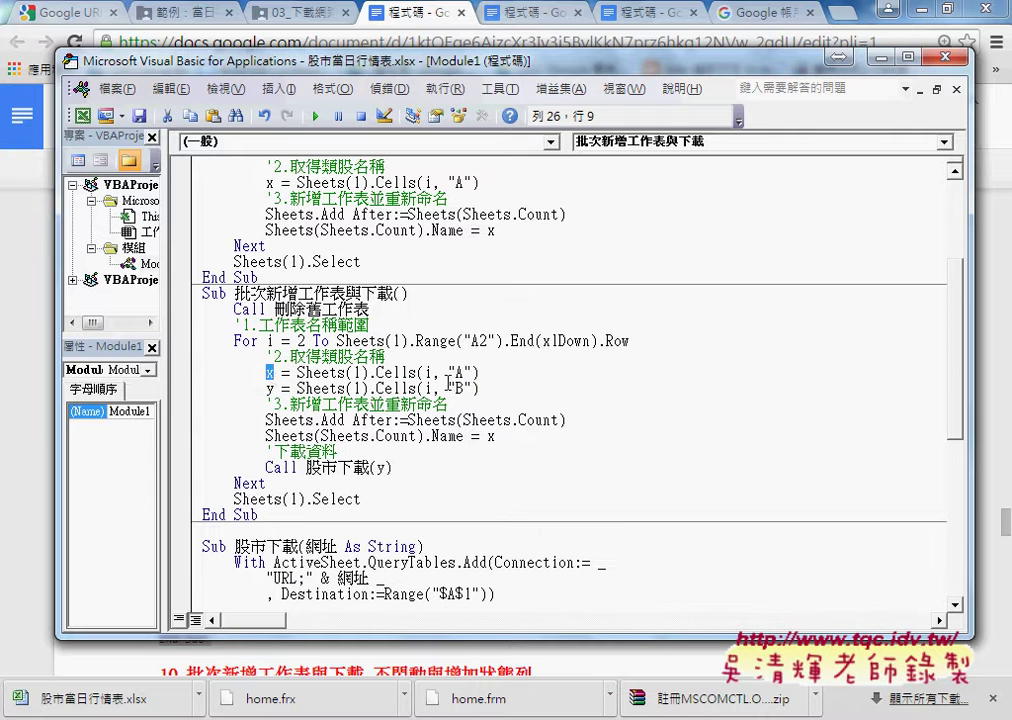
{"action": "left_click_drag", "start_coordinate": [481, 388], "coordinate": [268, 390]}
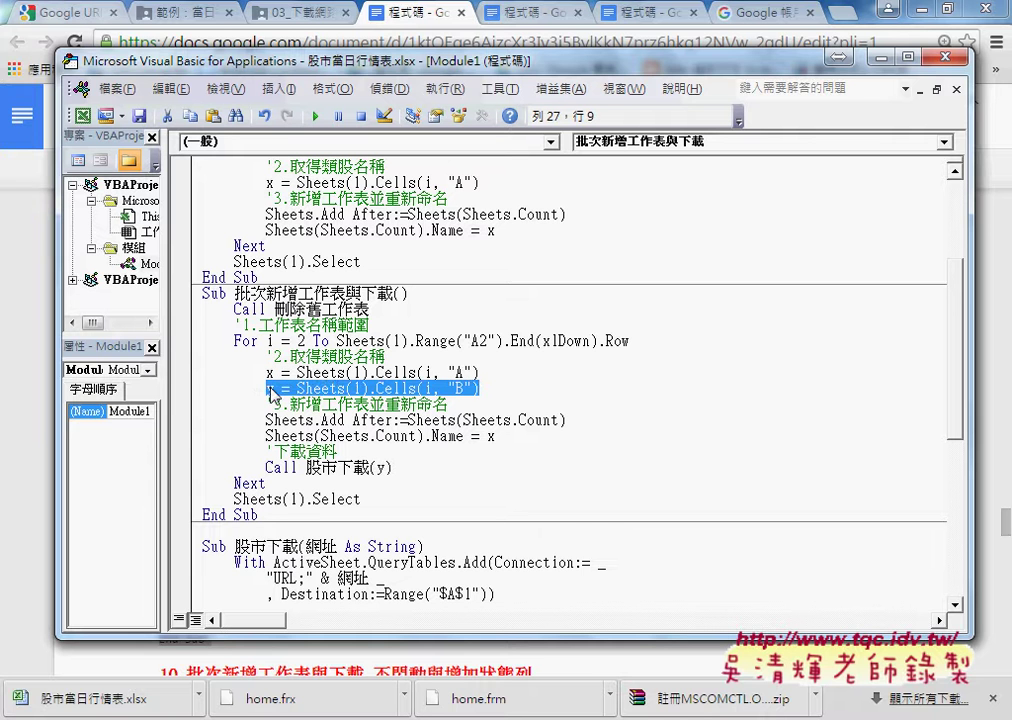
{"action": "left_click", "coordinate": [474, 372]}
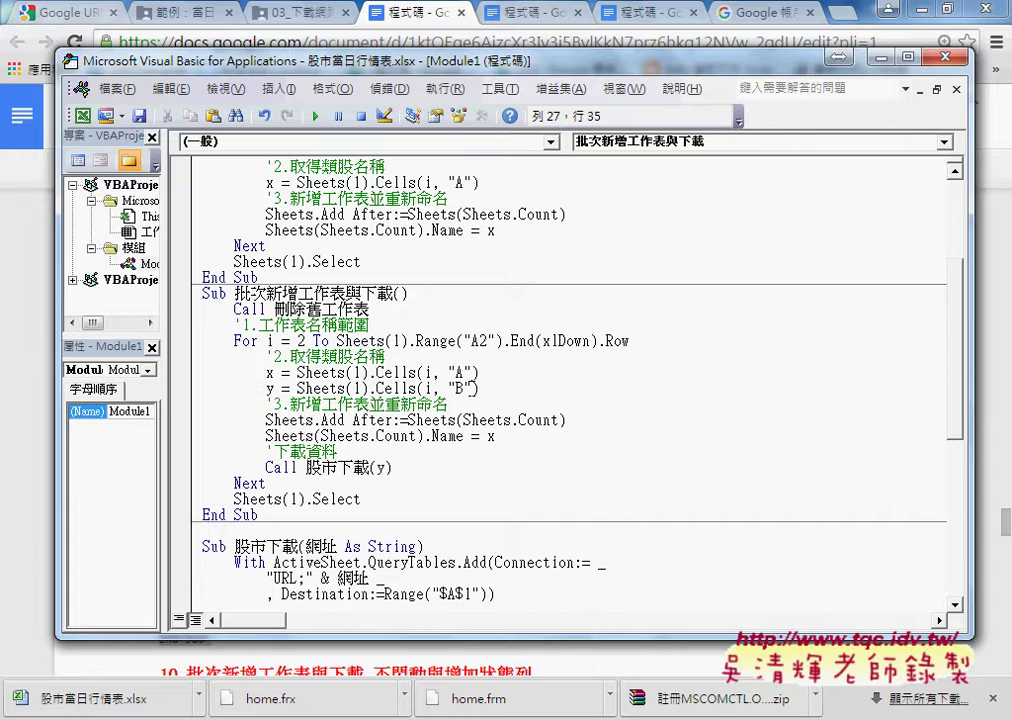
{"action": "mouse_move", "coordinate": [474, 372]}
{"action": "left_mouse_down"}
{"action": "mouse_move", "coordinate": [452, 372]}
{"action": "mouse_move", "coordinate": [452, 388]}
{"action": "left_mouse_up"}
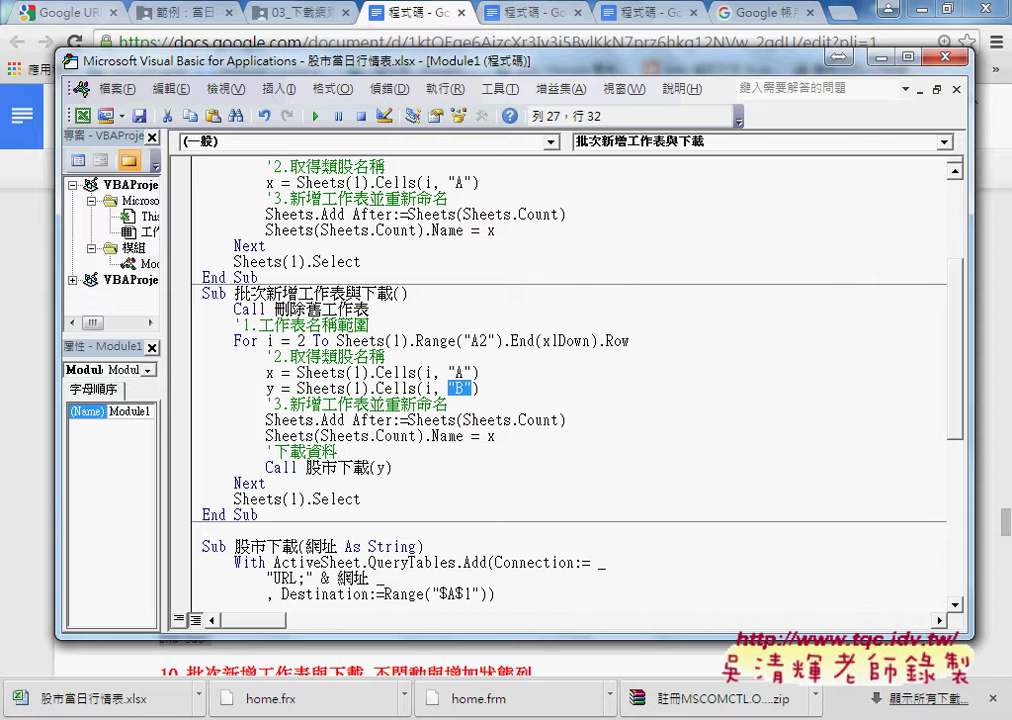
{"action": "left_click", "coordinate": [353, 712]}
{"action": "left_click", "coordinate": [300, 630]}
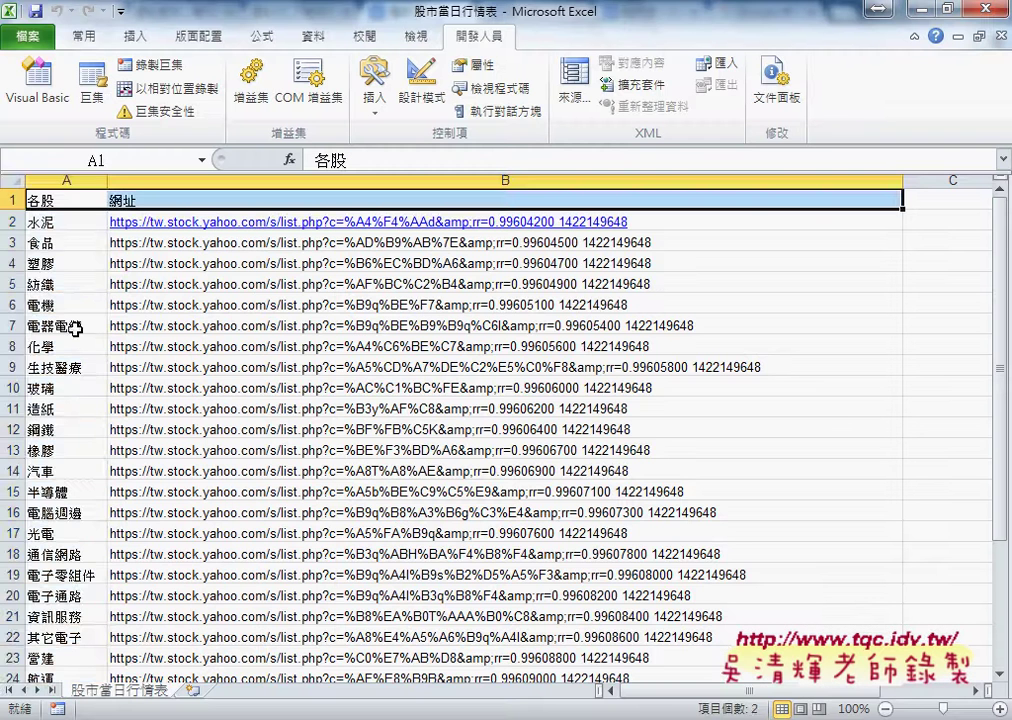
{"action": "left_click", "coordinate": [67, 178]}
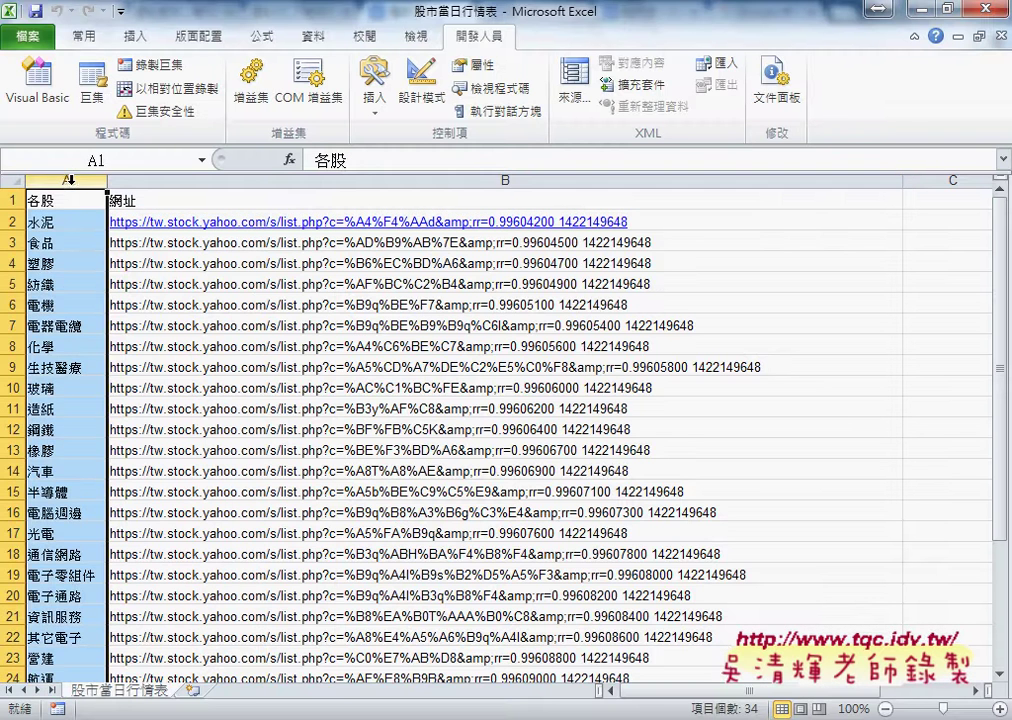
{"action": "left_click", "coordinate": [200, 180]}
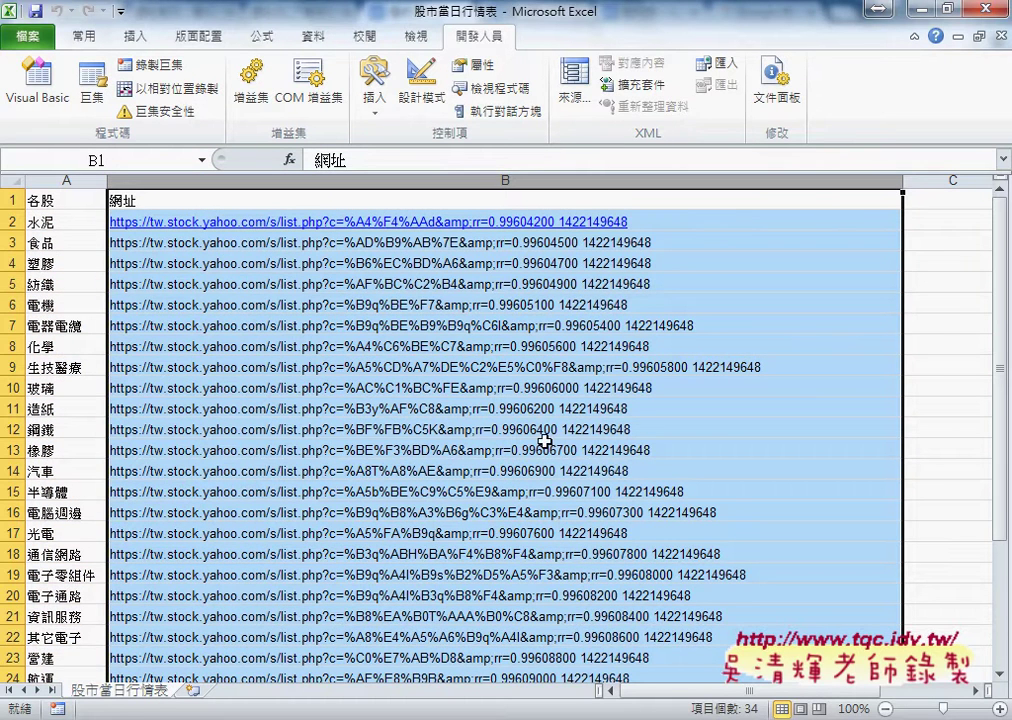
{"action": "mouse_move", "coordinate": [515, 716]}
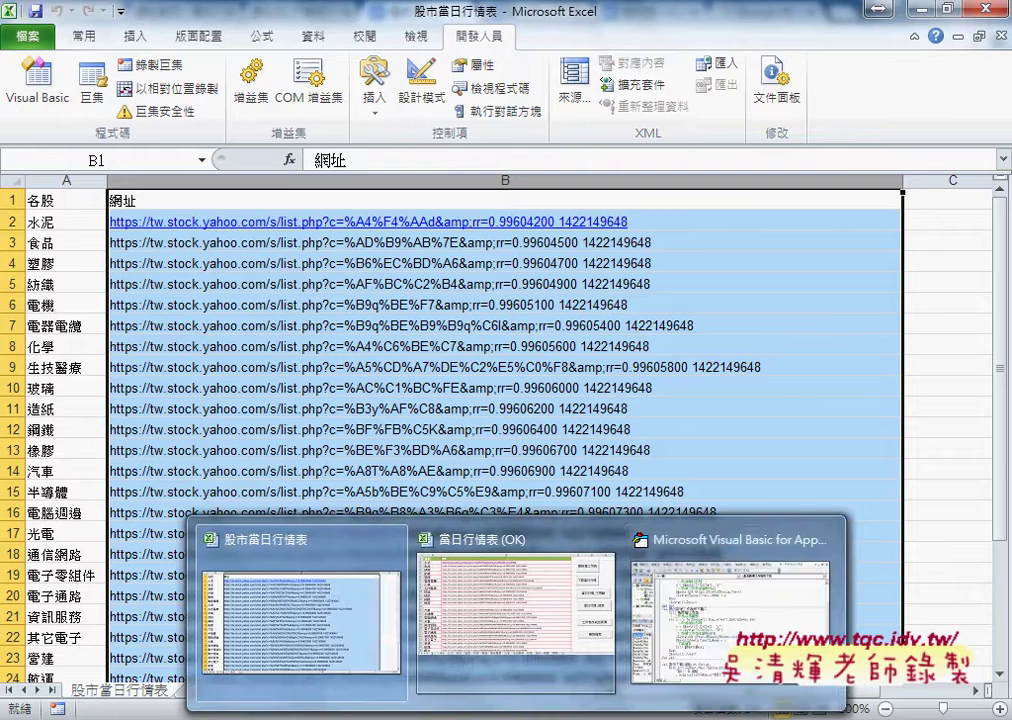
{"action": "left_click", "coordinate": [706, 634]}
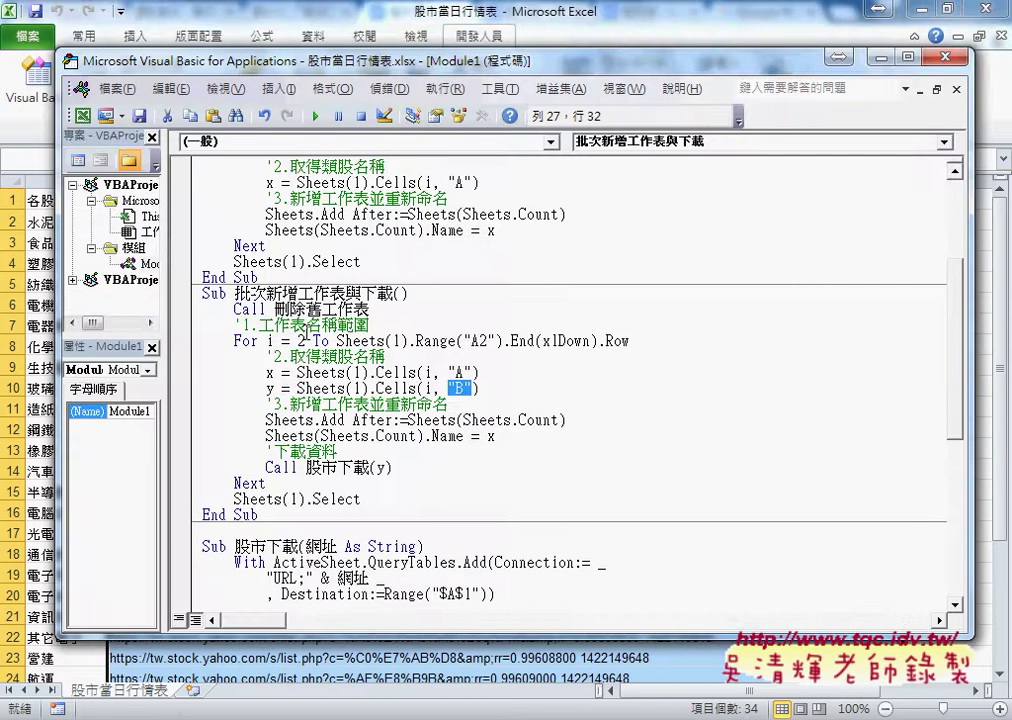
{"action": "left_click_drag", "start_coordinate": [370, 309], "coordinate": [273, 309]}
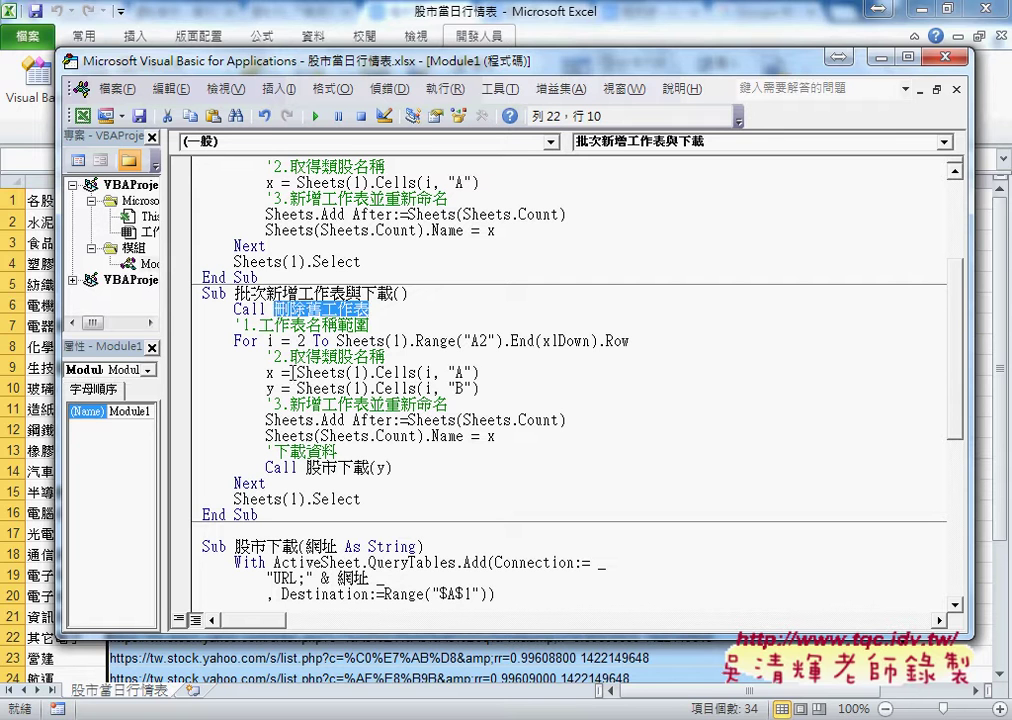
{"action": "left_click_drag", "start_coordinate": [481, 372], "coordinate": [266, 372]}
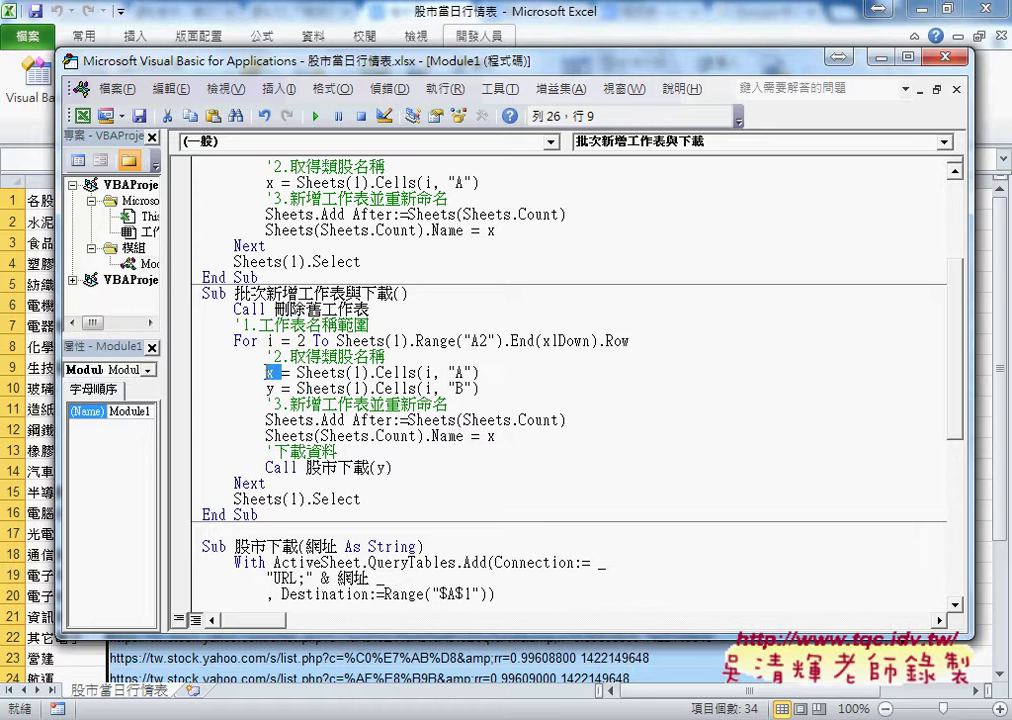
{"action": "left_click_drag", "start_coordinate": [482, 389], "coordinate": [265, 389]}
{"action": "left_click", "coordinate": [271, 389]}
{"action": "left_click_drag", "start_coordinate": [495, 436], "coordinate": [203, 420]}
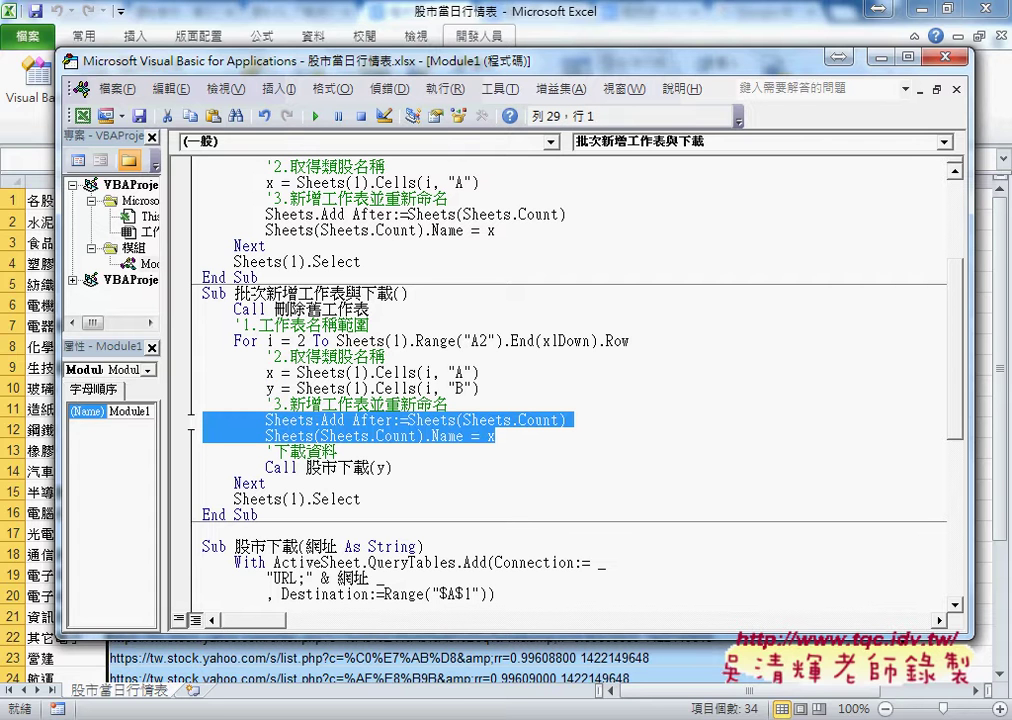
{"action": "mouse_move", "coordinate": [392, 467]}
{"action": "left_mouse_down"}
{"action": "mouse_move", "coordinate": [296, 470]}
{"action": "mouse_move", "coordinate": [305, 470]}
{"action": "left_mouse_up"}
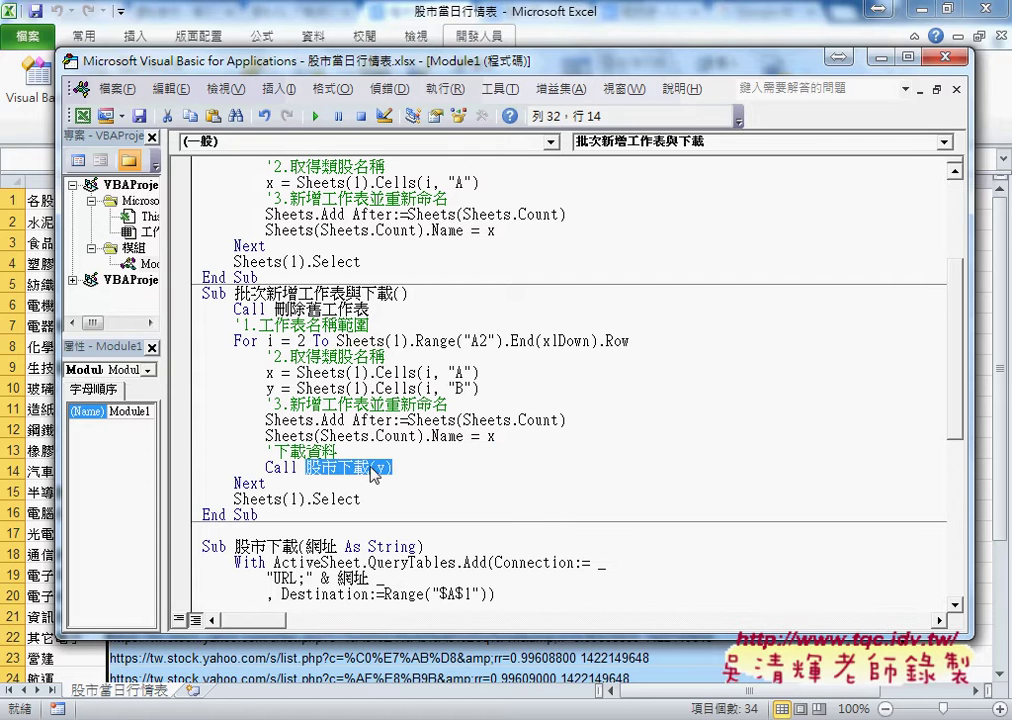
{"action": "left_click_drag", "start_coordinate": [387, 467], "coordinate": [380, 467]}
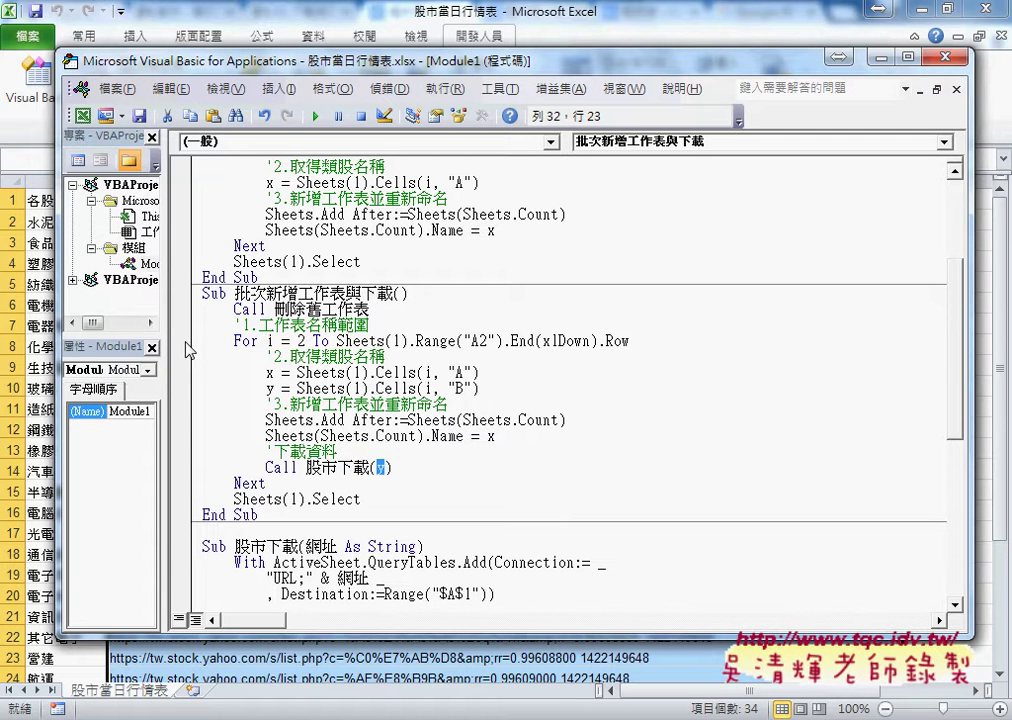
Set a breakpoint on the x = line and run the macro, dismissing the ByRef type mismatch error
{"action": "left_click", "coordinate": [183, 372]}
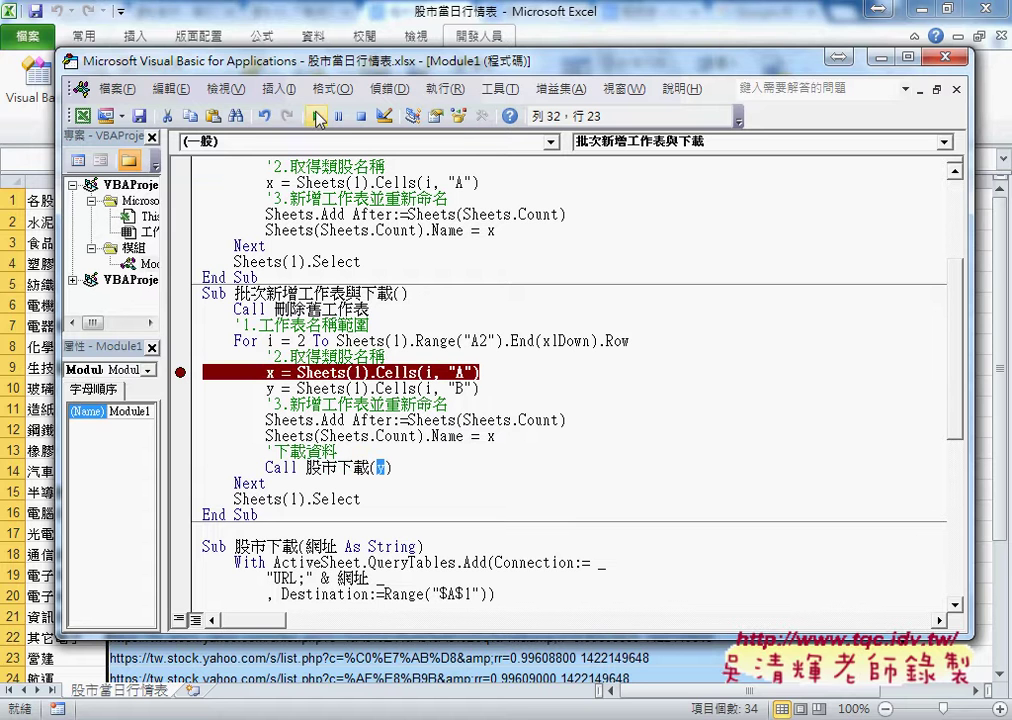
{"action": "left_click", "coordinate": [316, 117]}
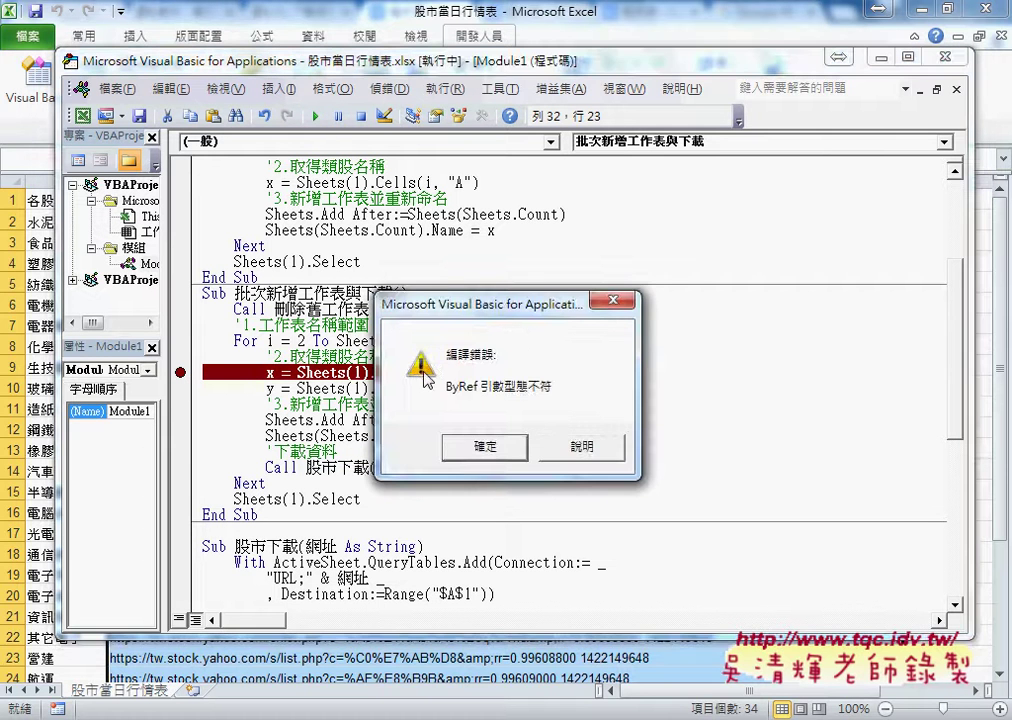
{"action": "left_click", "coordinate": [487, 447]}
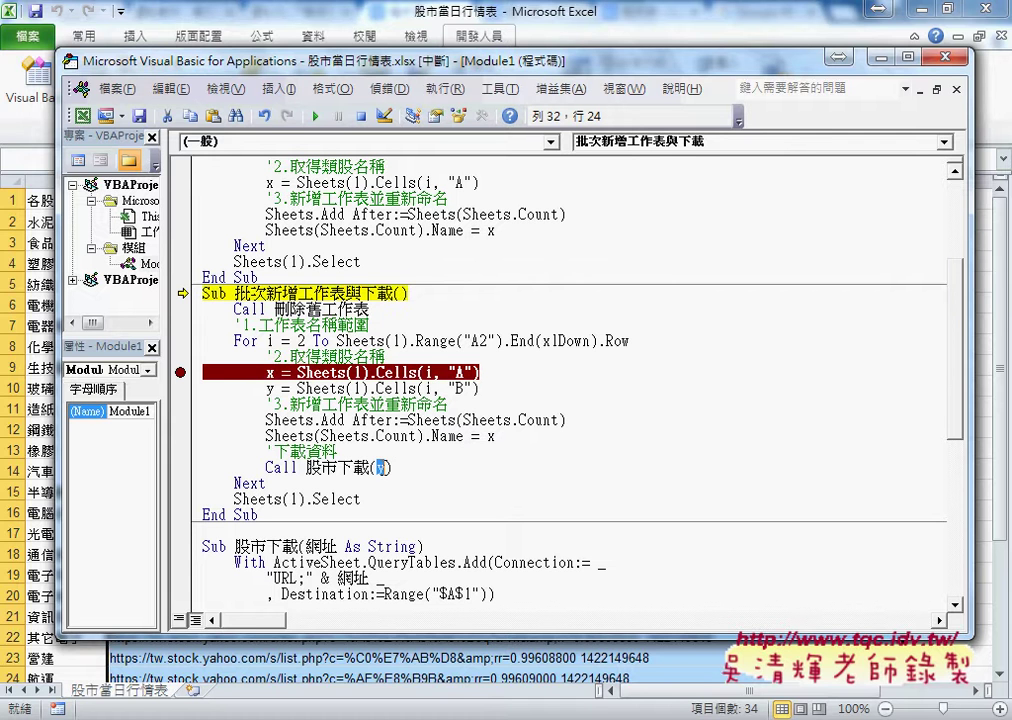
Delete ' As String' from the 股市下載 網址 parameter and reset the paused run
{"action": "left_click_drag", "start_coordinate": [338, 546], "coordinate": [418, 546]}
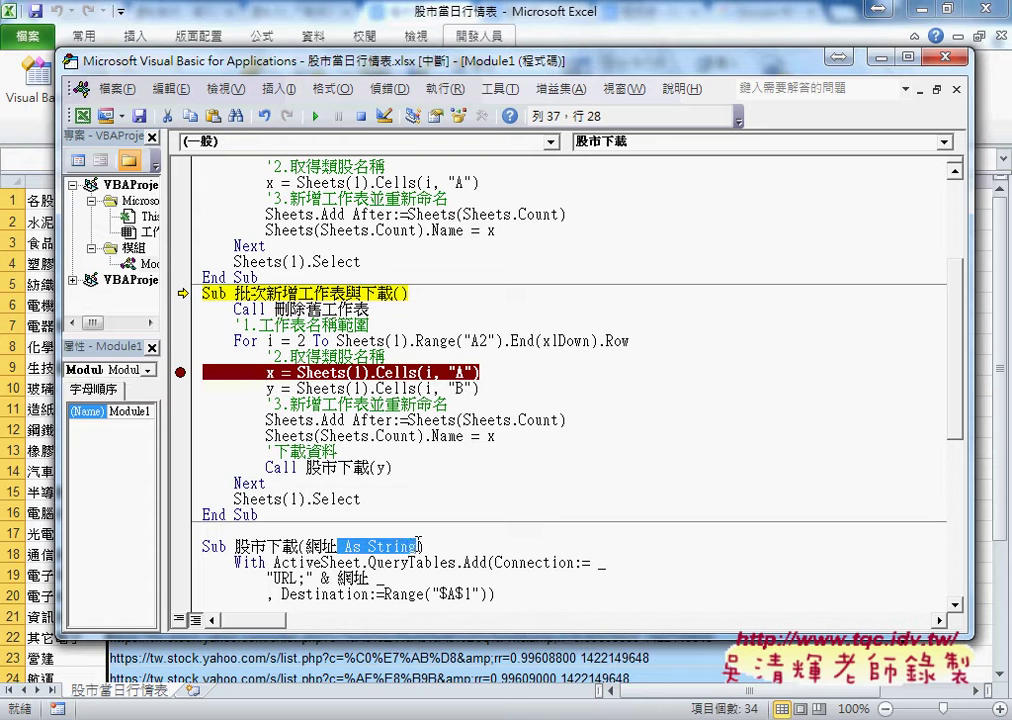
{"action": "key", "text": "Delete"}
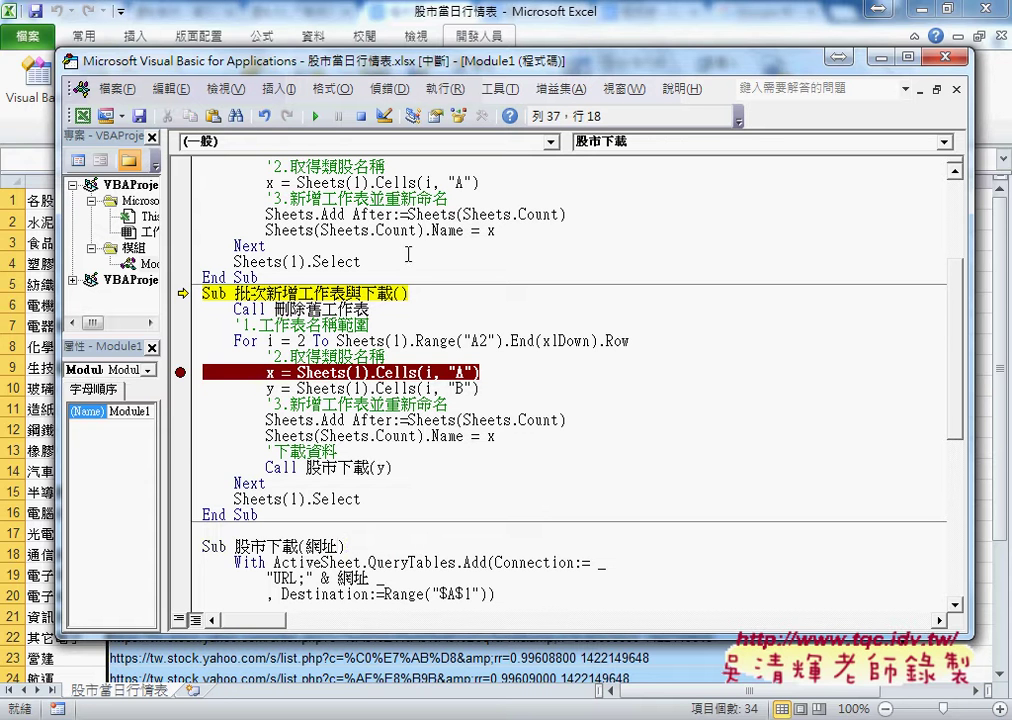
{"action": "left_click", "coordinate": [247, 91]}
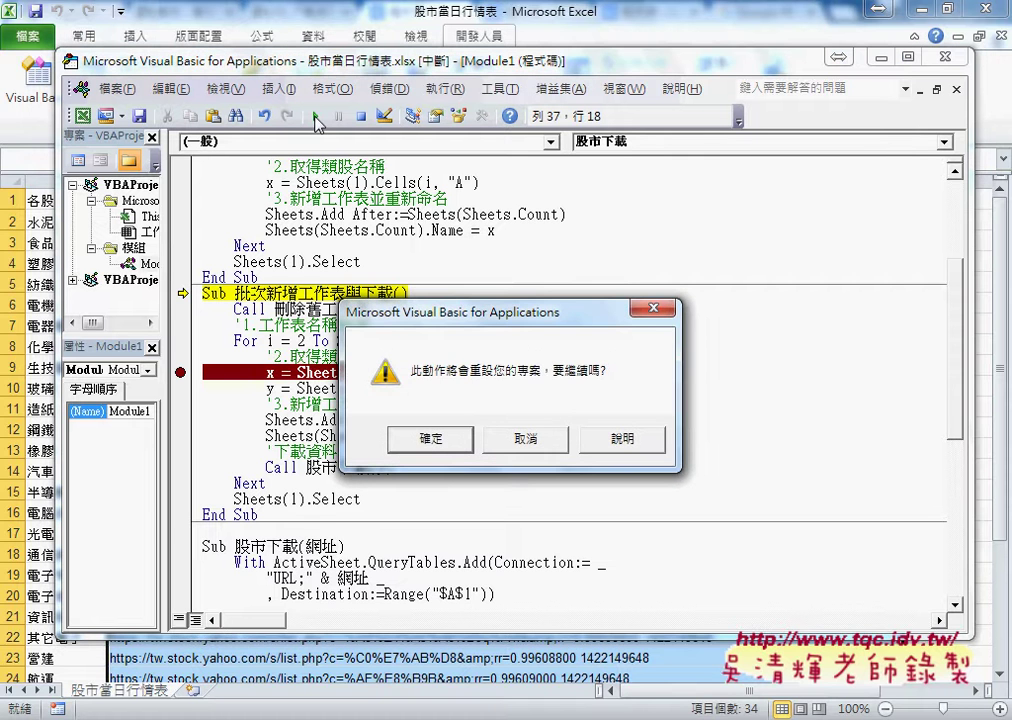
{"action": "left_click", "coordinate": [430, 436]}
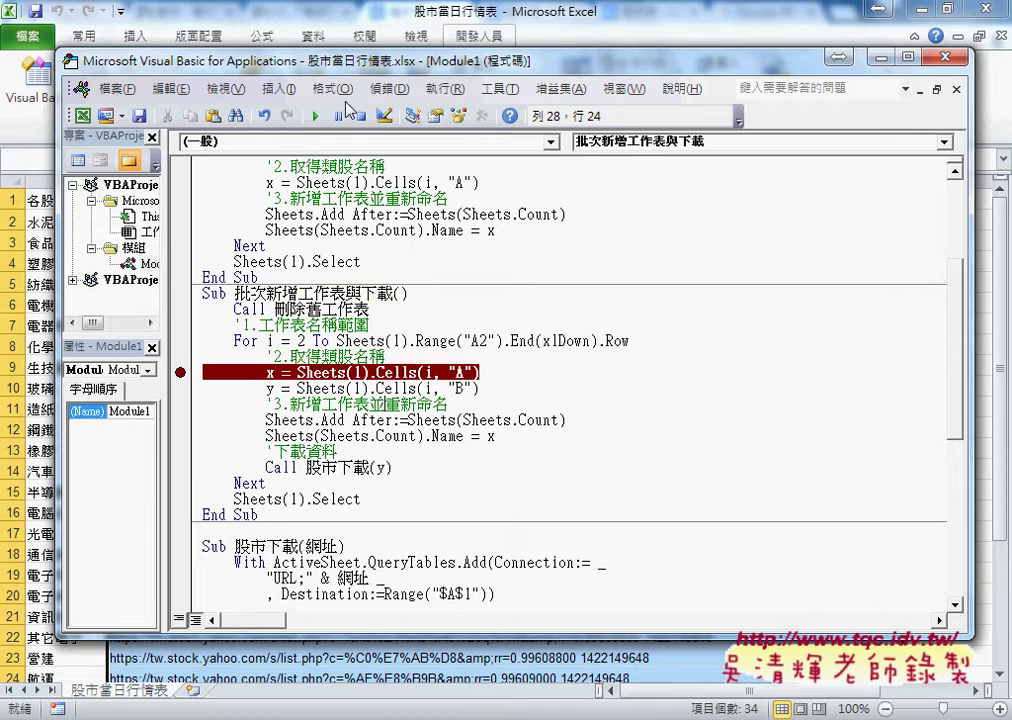
Run the macro to the breakpoint and step past the sheet-adding line into 股市下載
{"action": "left_click", "coordinate": [312, 116]}
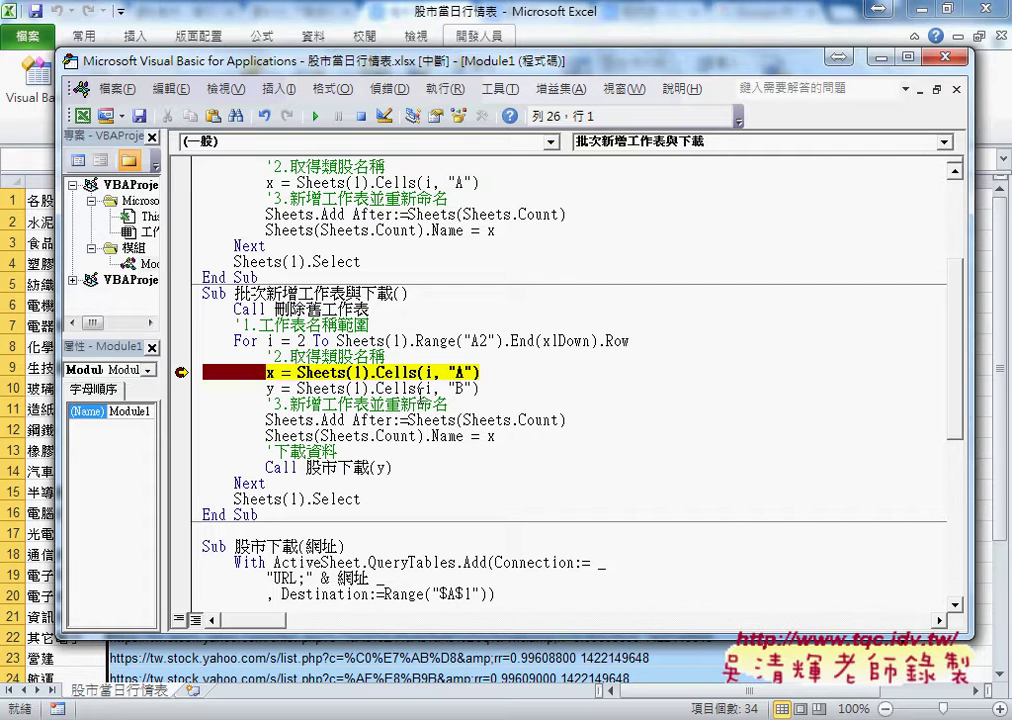
{"action": "key", "text": "F8"}
{"action": "key", "text": "F8"}
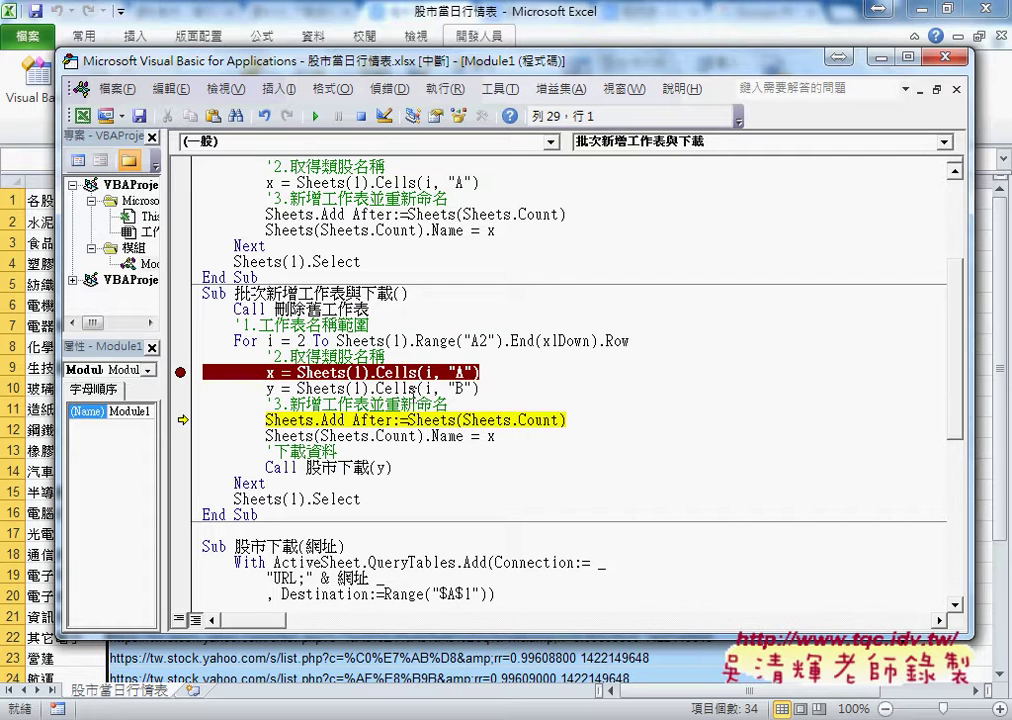
{"action": "mouse_move", "coordinate": [270, 374]}
{"action": "key", "text": "F8"}
{"action": "key", "text": "F8"}
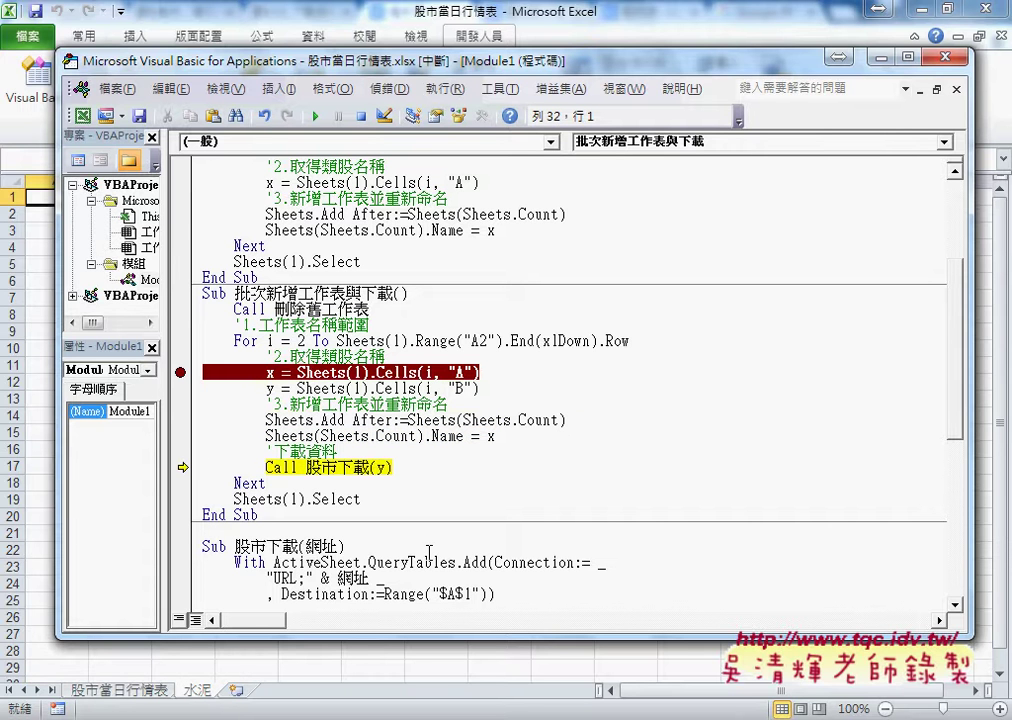
{"action": "key", "text": "F8"}
{"action": "key", "text": "F8"}
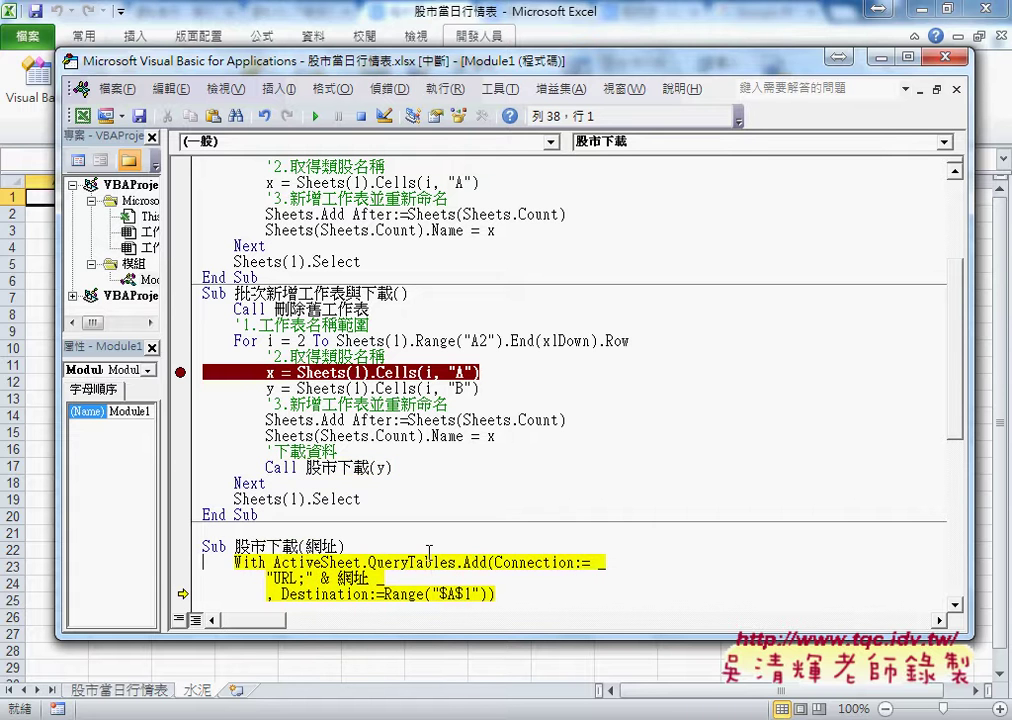
Step through the web query settings and refresh until the 水泥 quotes load and execution returns to Next
{"action": "mouse_move", "coordinate": [323, 541]}
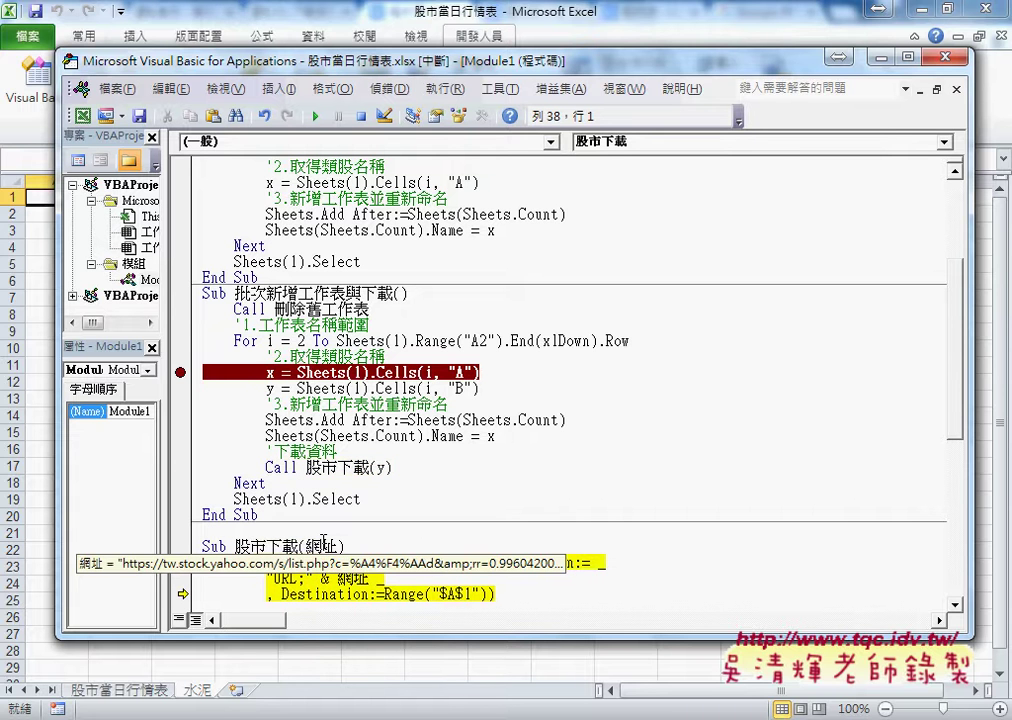
{"action": "key", "text": "F8"}
{"action": "key", "text": "F8"}
{"action": "key", "text": "F8"}
{"action": "key", "text": "F8"}
{"action": "key", "text": "F8"}
{"action": "key", "text": "F8"}
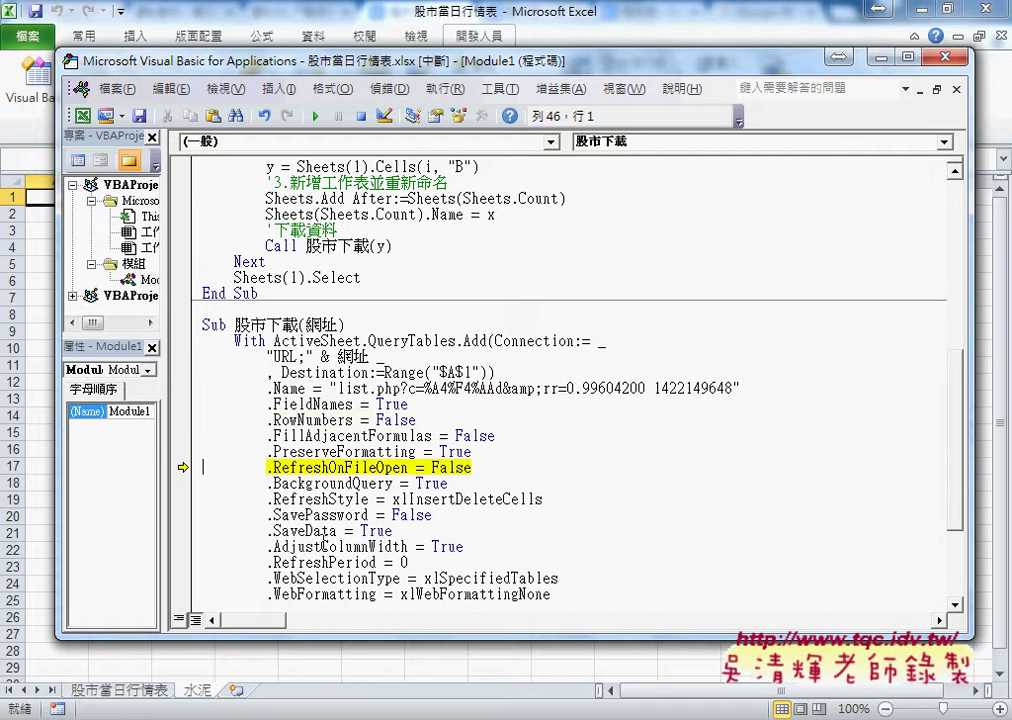
{"action": "key", "text": "F8"}
{"action": "key", "text": "F8"}
{"action": "key", "text": "F8"}
{"action": "key", "text": "F8"}
{"action": "key", "text": "F8"}
{"action": "key", "text": "F8"}
{"action": "key", "text": "F8"}
{"action": "key", "text": "F8"}
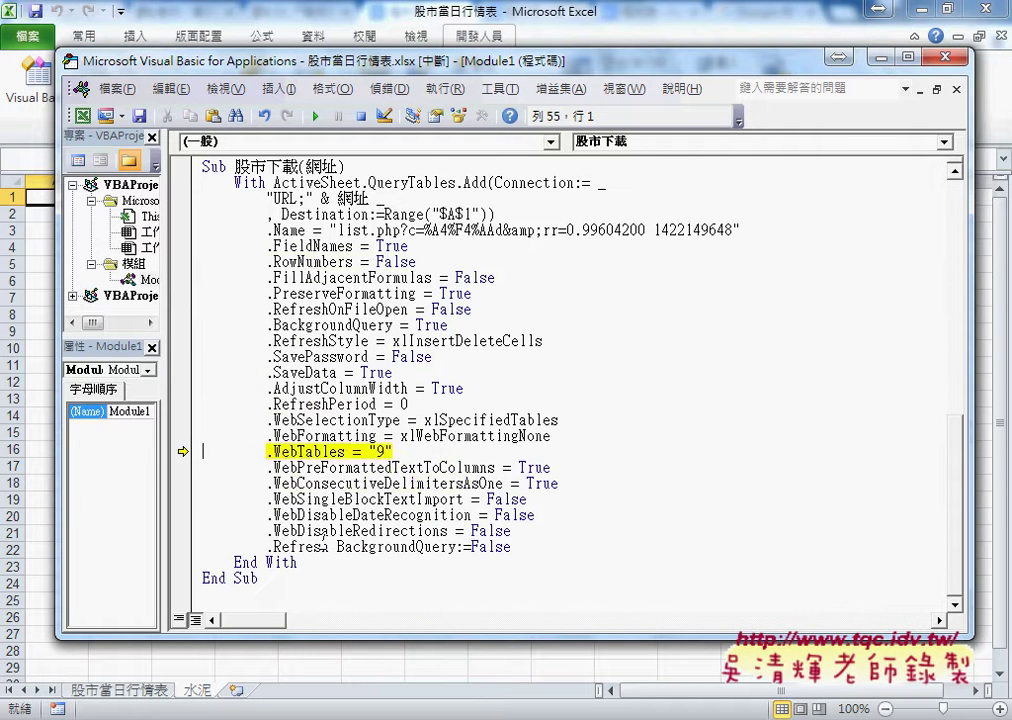
{"action": "key", "text": "F8"}
{"action": "key", "text": "F8"}
{"action": "key", "text": "F8"}
{"action": "key", "text": "F8"}
{"action": "key", "text": "F8"}
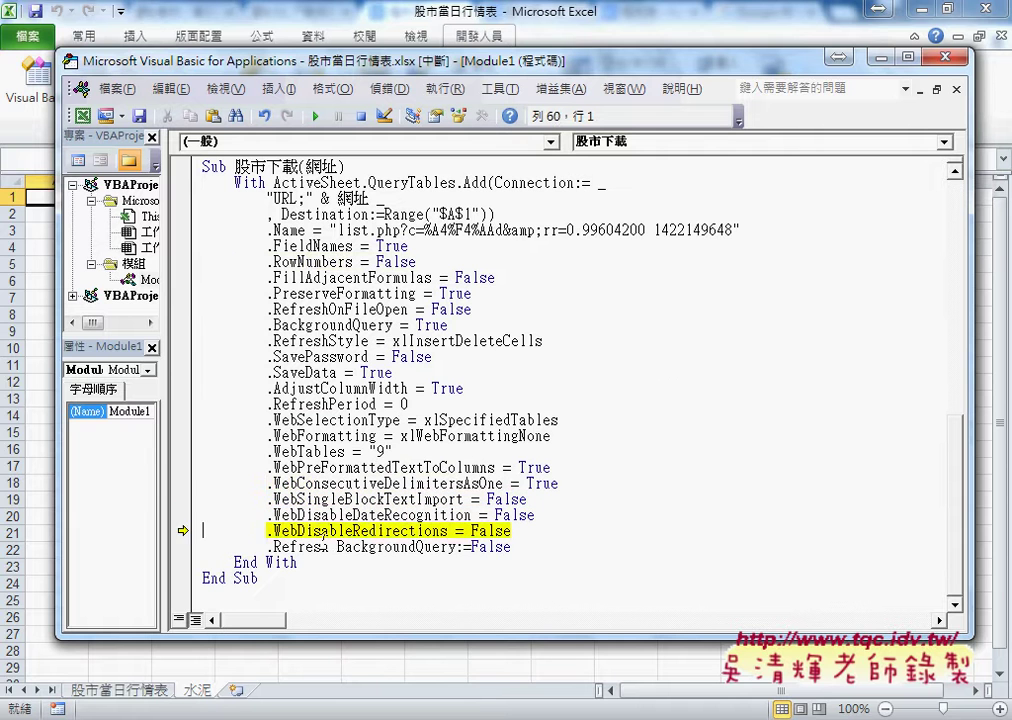
{"action": "key", "text": "F8"}
{"action": "key", "text": "F8"}
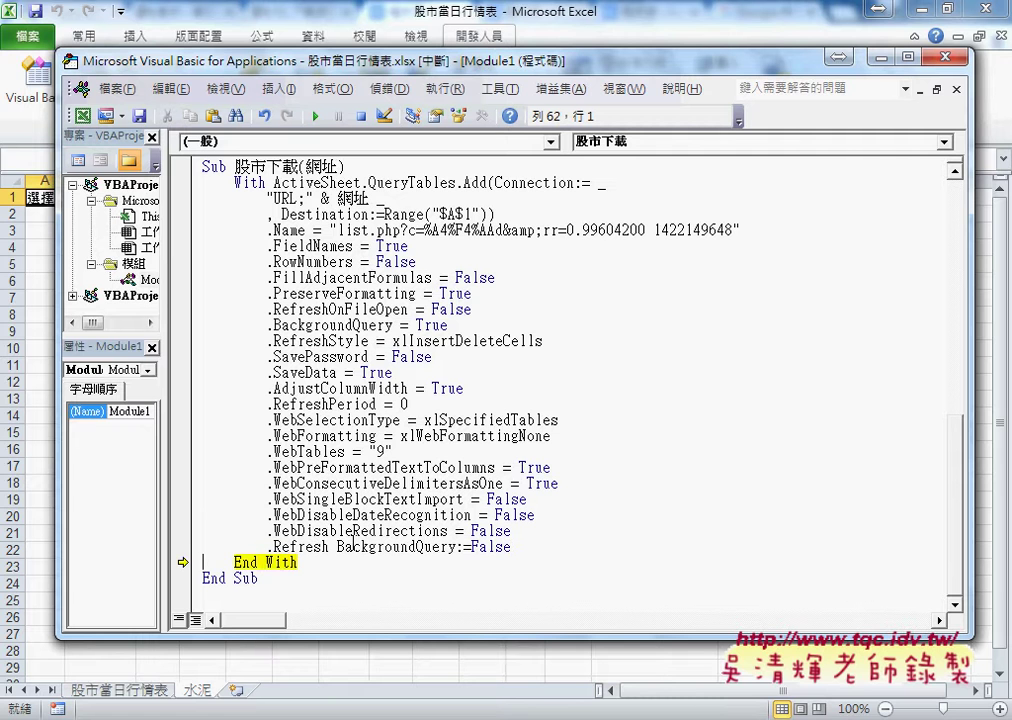
{"action": "mouse_move", "coordinate": [481, 552]}
{"action": "key", "text": "F8"}
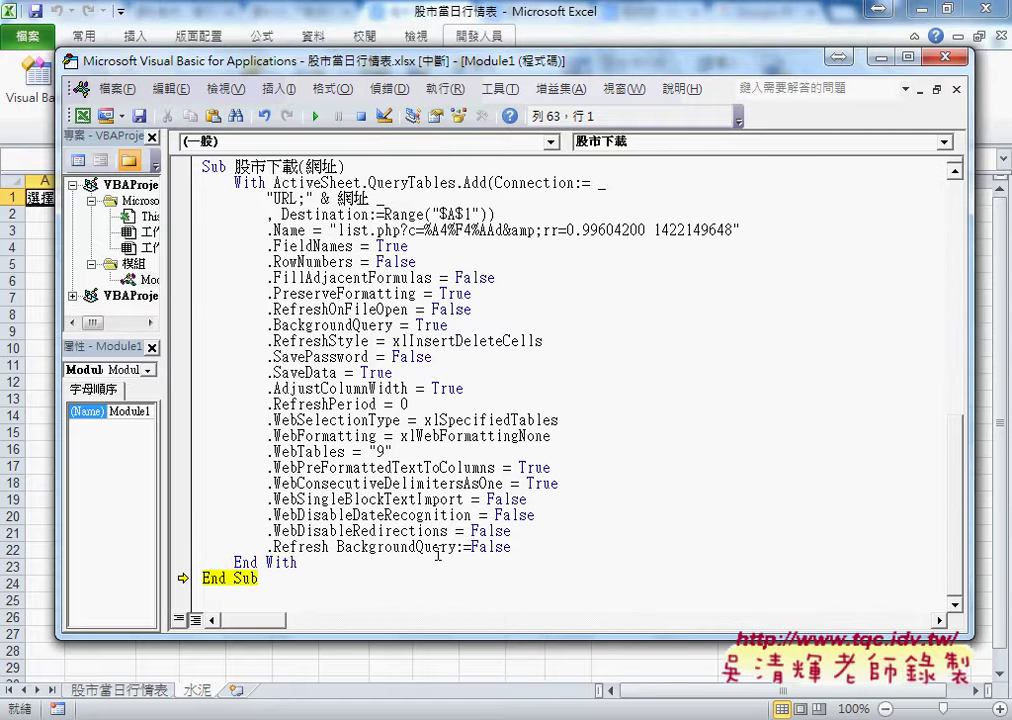
{"action": "key", "text": "F8"}
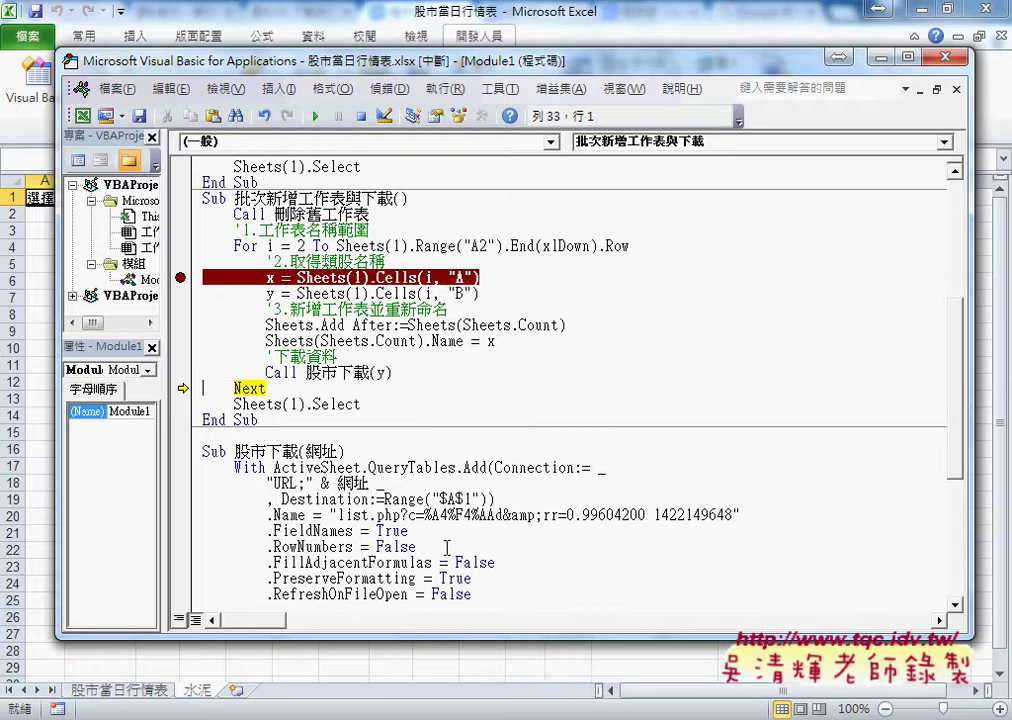
{"action": "left_click_drag", "start_coordinate": [56, 305], "coordinate": [132, 305]}
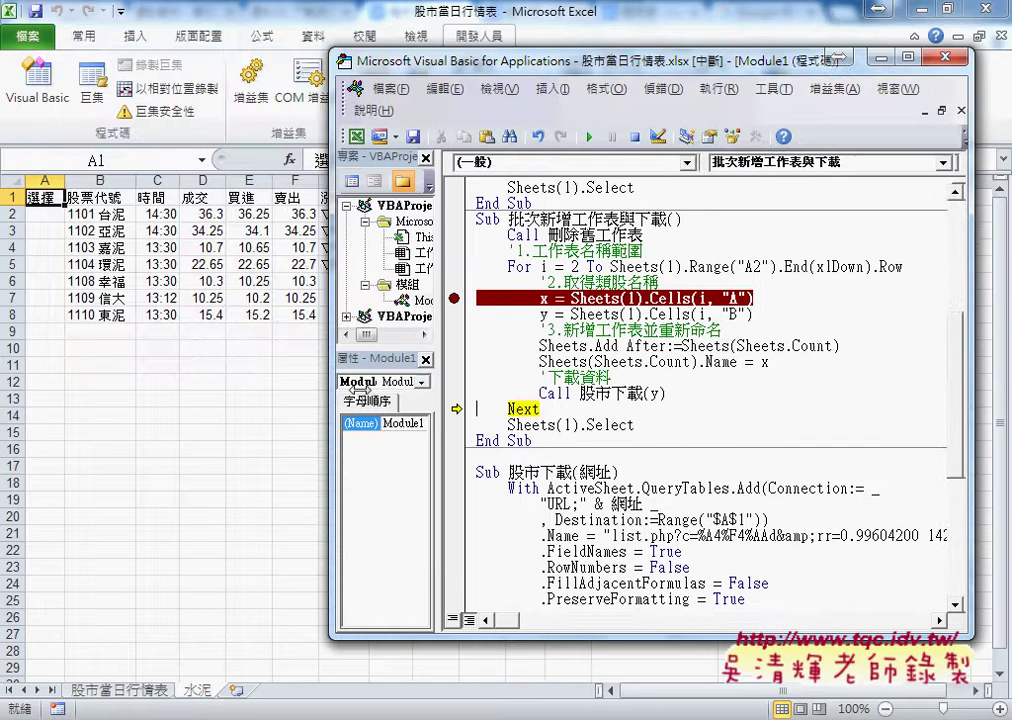
Move the code window aside, remove the category-name line breakpoint, and let the macro finish all categories
{"action": "left_click_drag", "start_coordinate": [220, 384], "coordinate": [420, 393]}
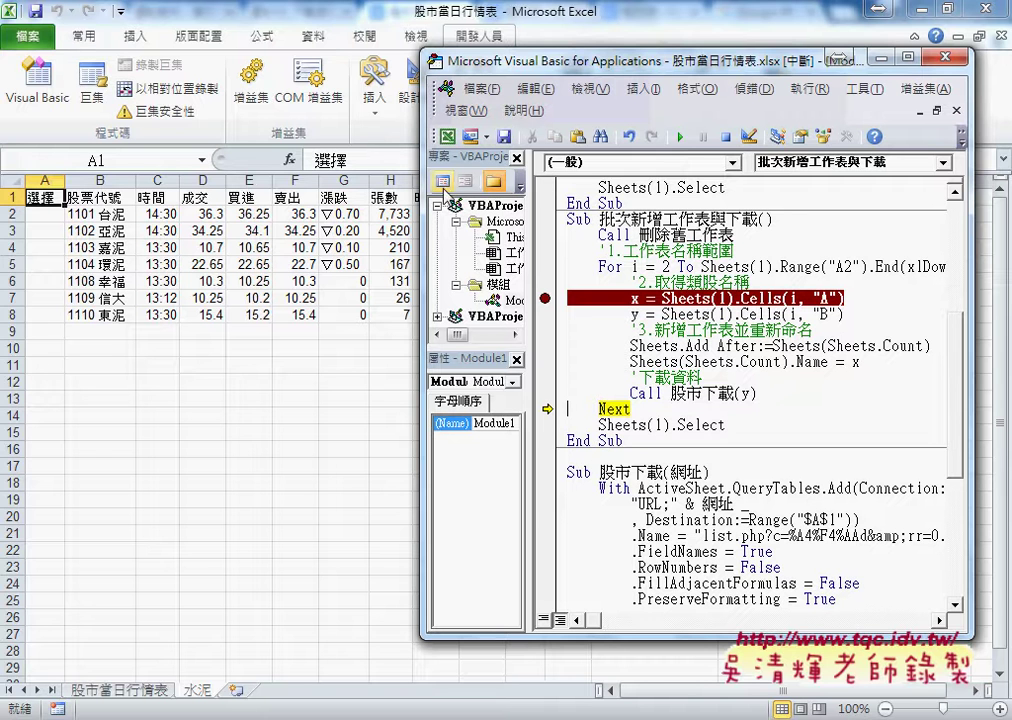
{"action": "left_click_drag", "start_coordinate": [512, 64], "coordinate": [252, 68]}
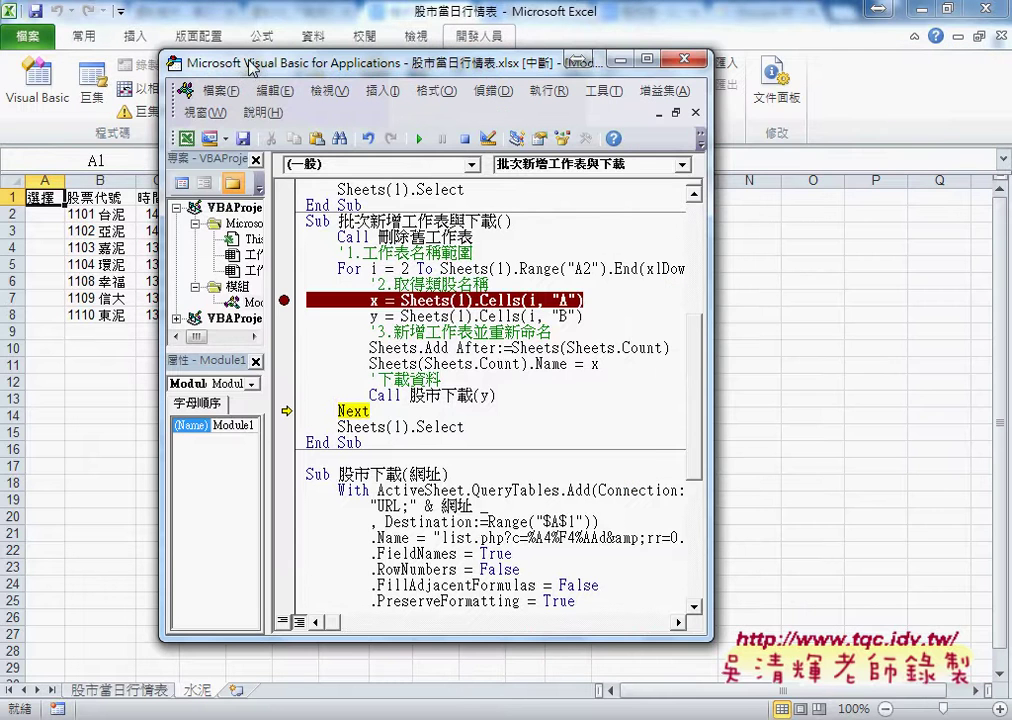
{"action": "left_click", "coordinate": [285, 300]}
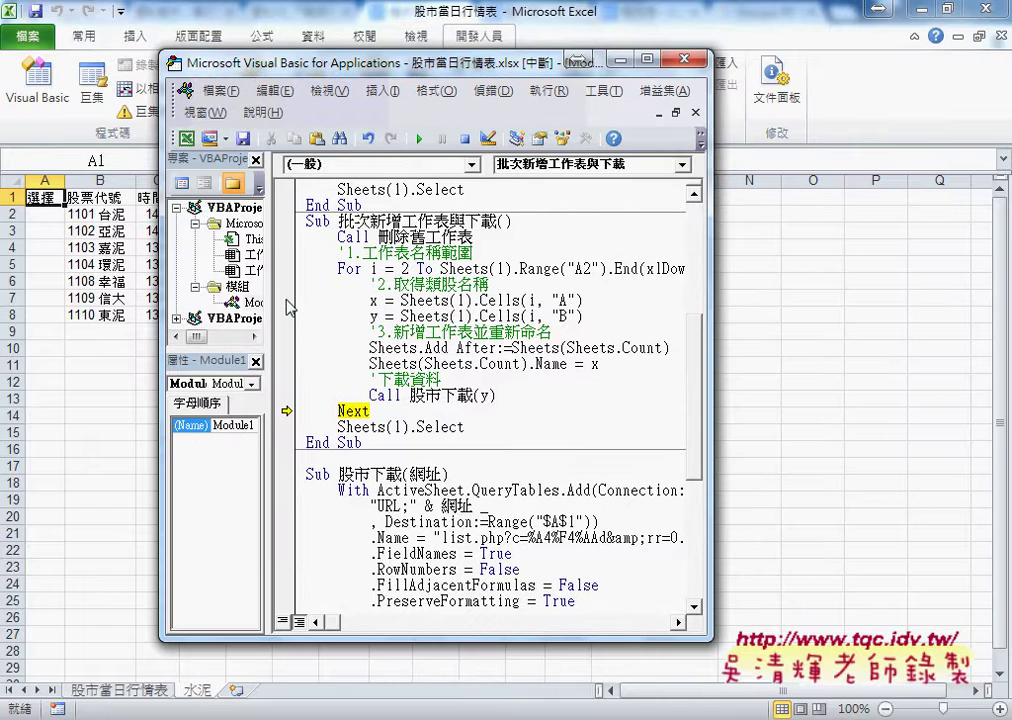
{"action": "left_click", "coordinate": [418, 139]}
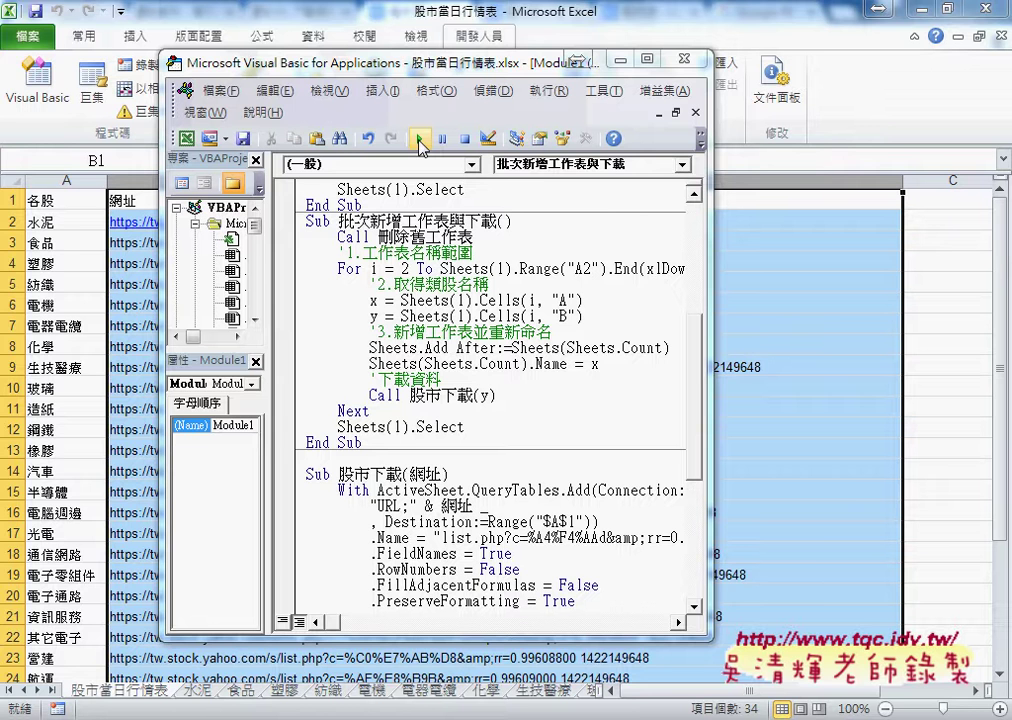
Copy B2:M22 from the 食品 sheet and paste it into the 水泥 sheet at B9
{"action": "left_click", "coordinate": [199, 692]}
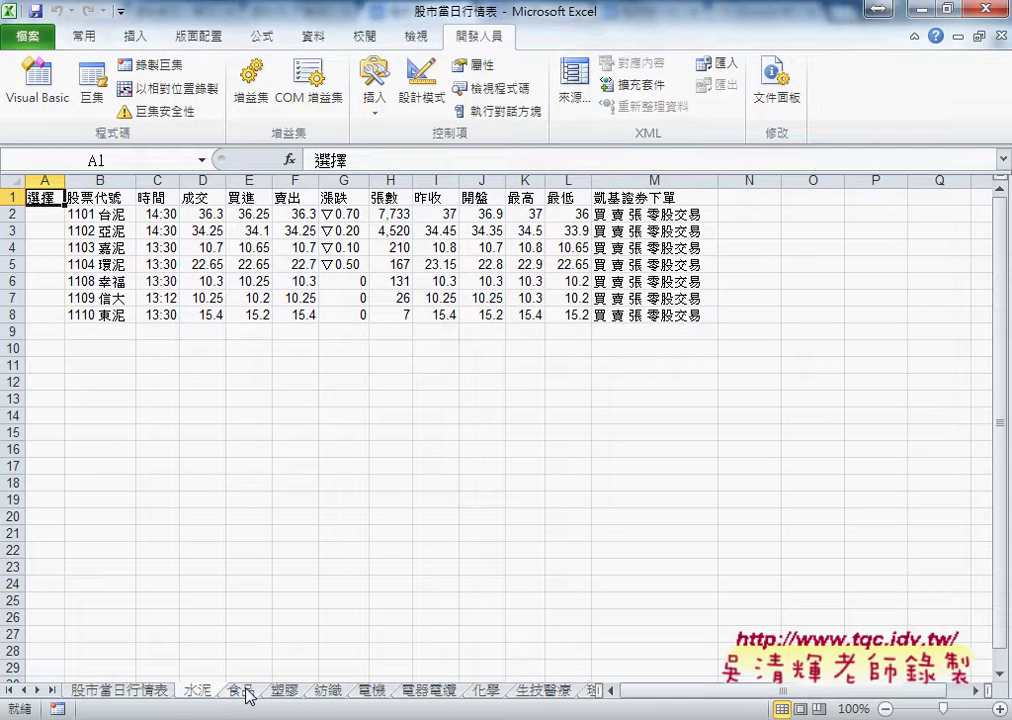
{"action": "left_click", "coordinate": [243, 691]}
{"action": "mouse_move", "coordinate": [90, 214]}
{"action": "left_mouse_down"}
{"action": "mouse_move", "coordinate": [470, 432]}
{"action": "mouse_move", "coordinate": [545, 440]}
{"action": "left_mouse_up"}
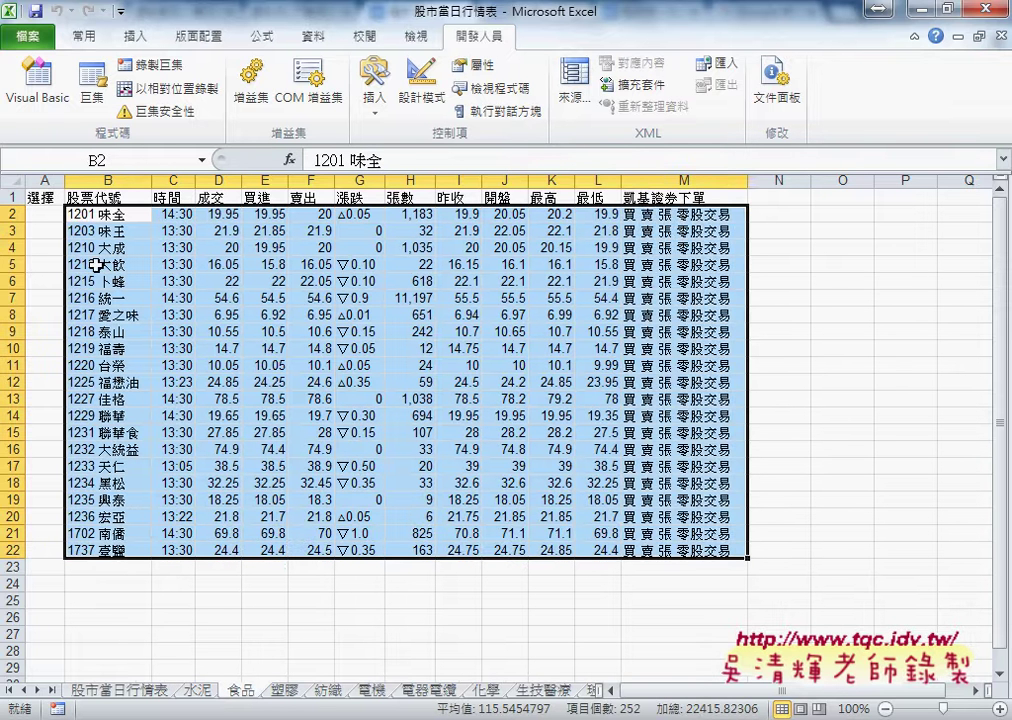
{"action": "key", "text": "ctrl+c"}
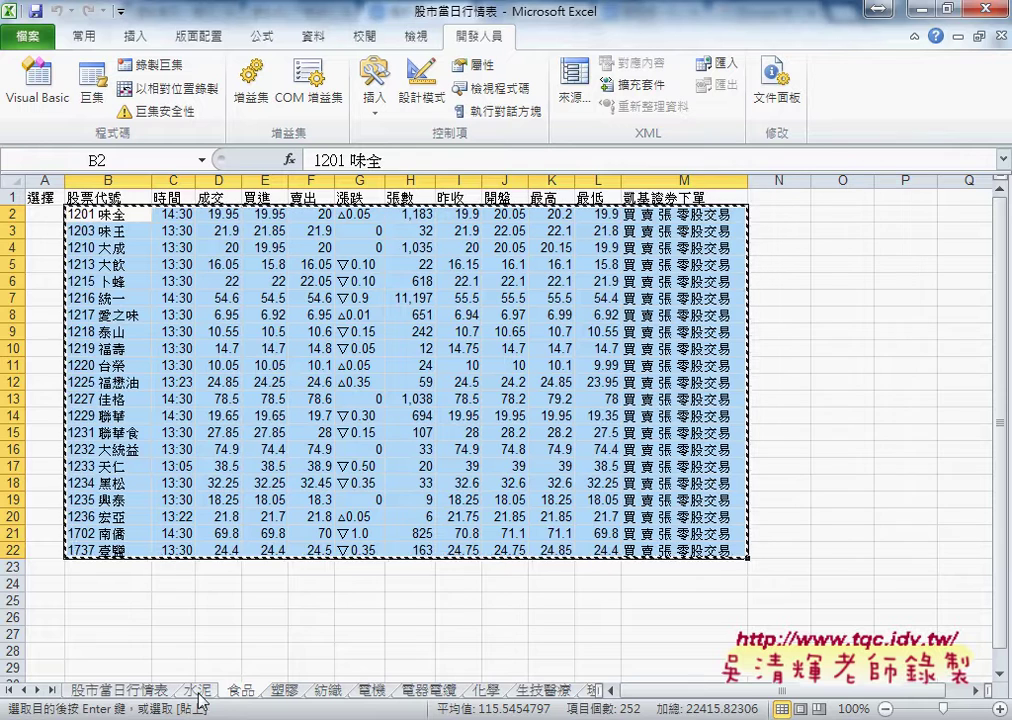
{"action": "left_click", "coordinate": [198, 691]}
{"action": "left_click", "coordinate": [102, 331]}
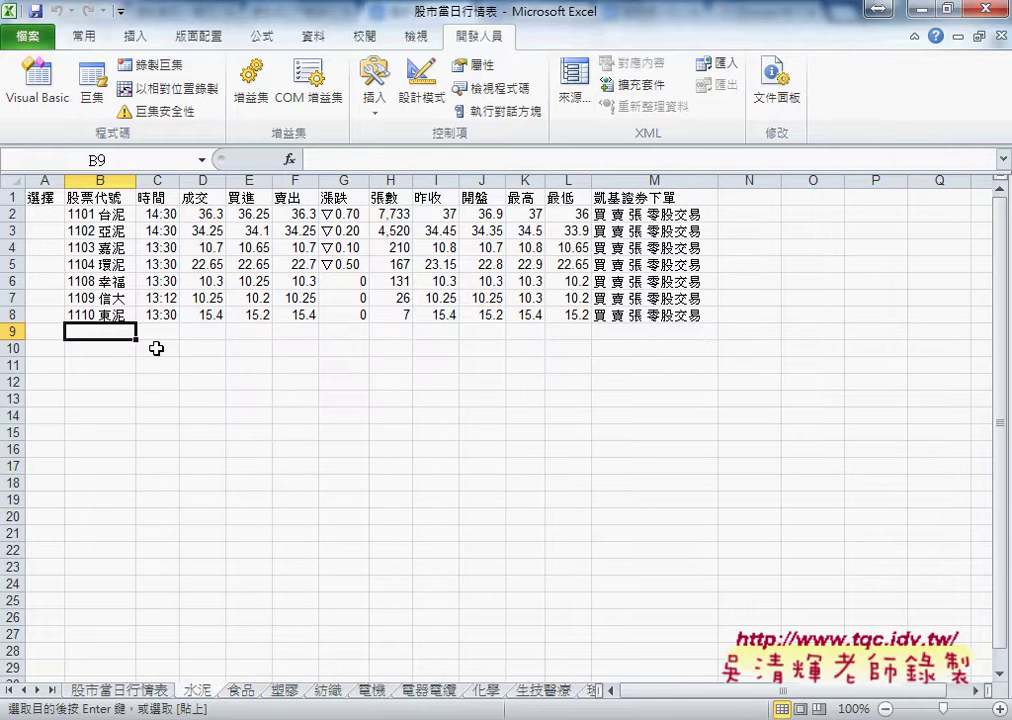
{"action": "key", "text": "ctrl+v"}
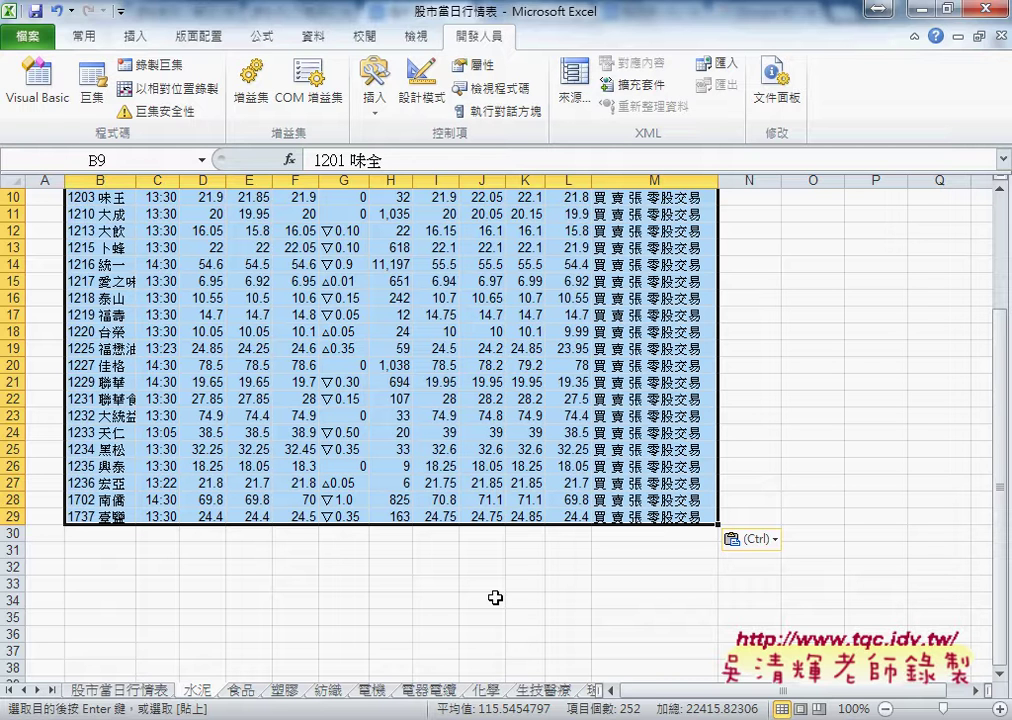
Close the code document and preview, then go EXCEL_VBA自動化(87) > _雲端白板畫面 > 問題07_工作表相關
{"action": "key", "text": "alt+Tab"}
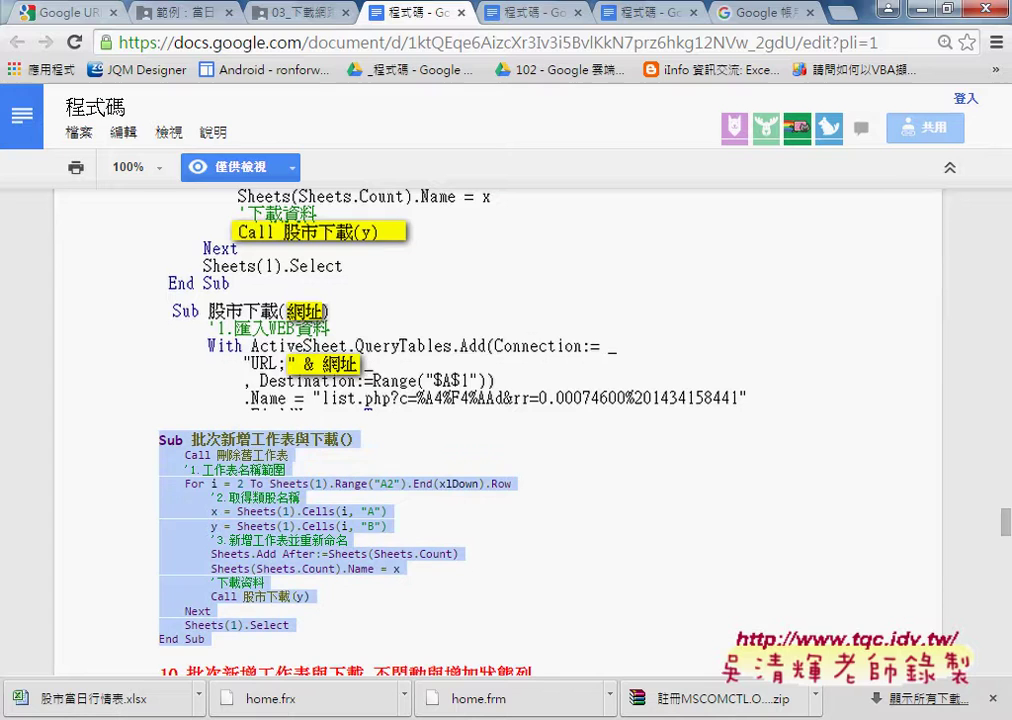
{"action": "left_click", "coordinate": [461, 13]}
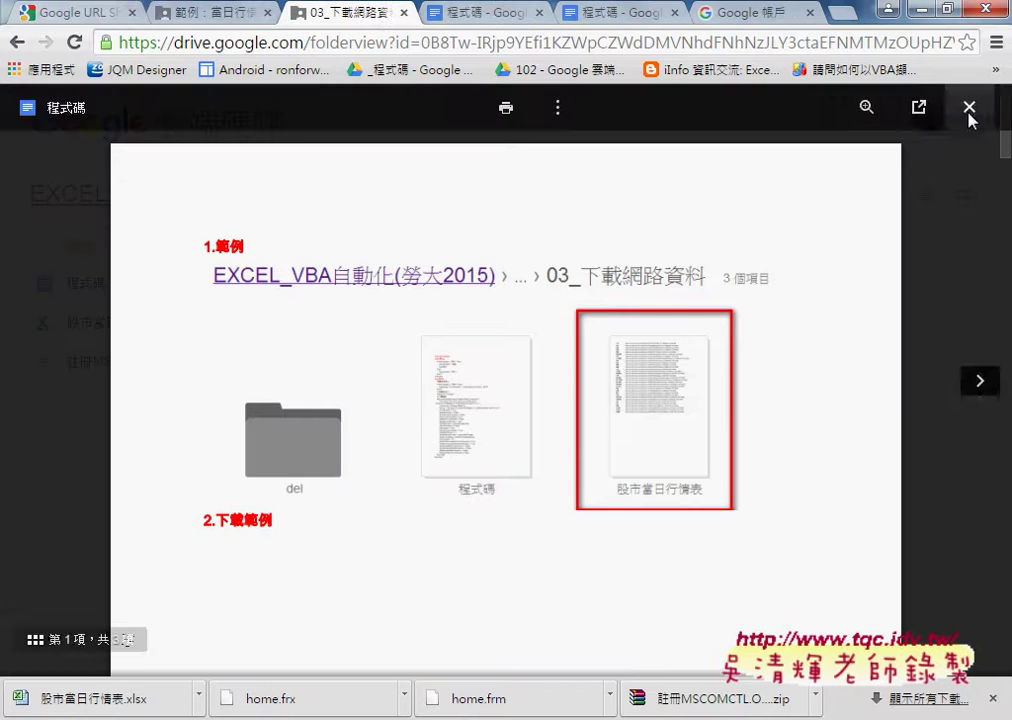
{"action": "key", "text": "Escape"}
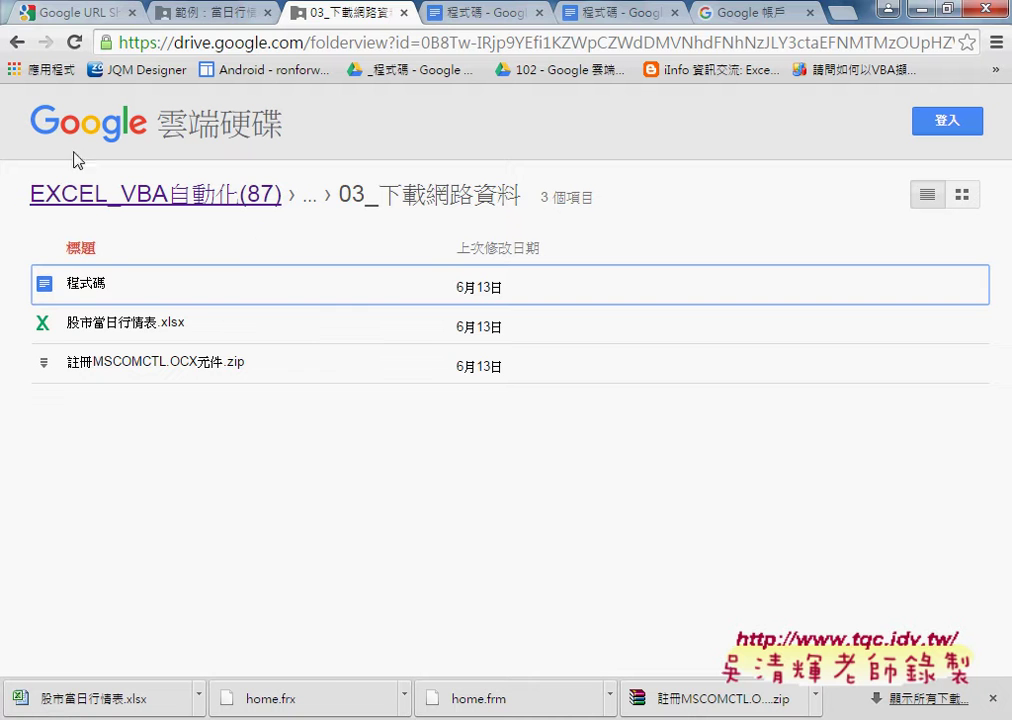
{"action": "left_click", "coordinate": [142, 200]}
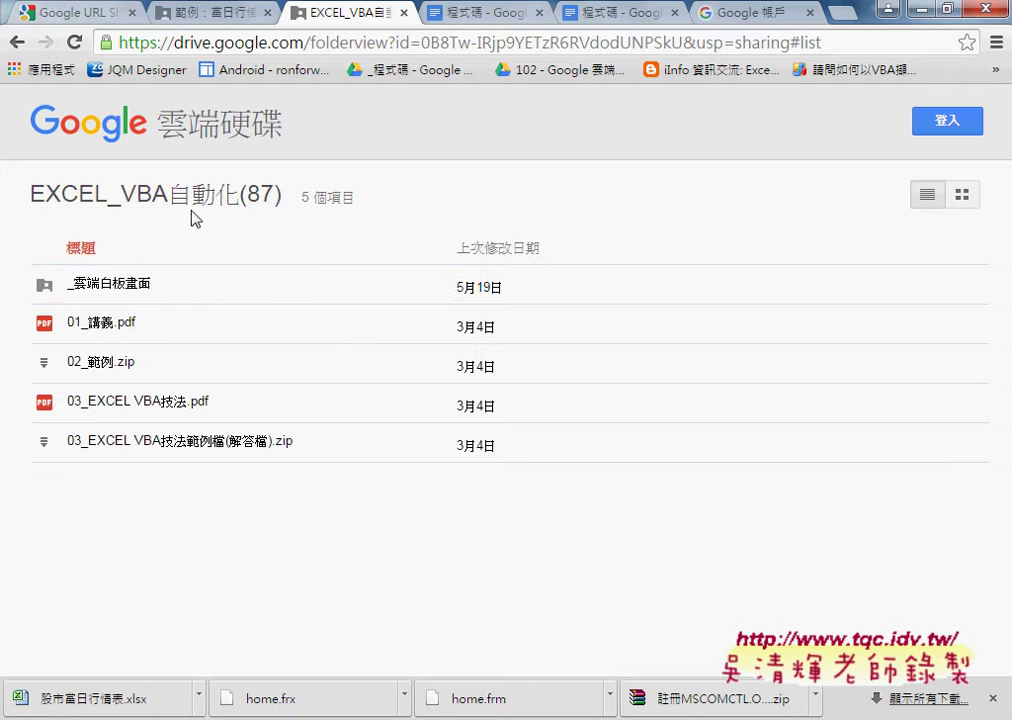
{"action": "left_click", "coordinate": [130, 292]}
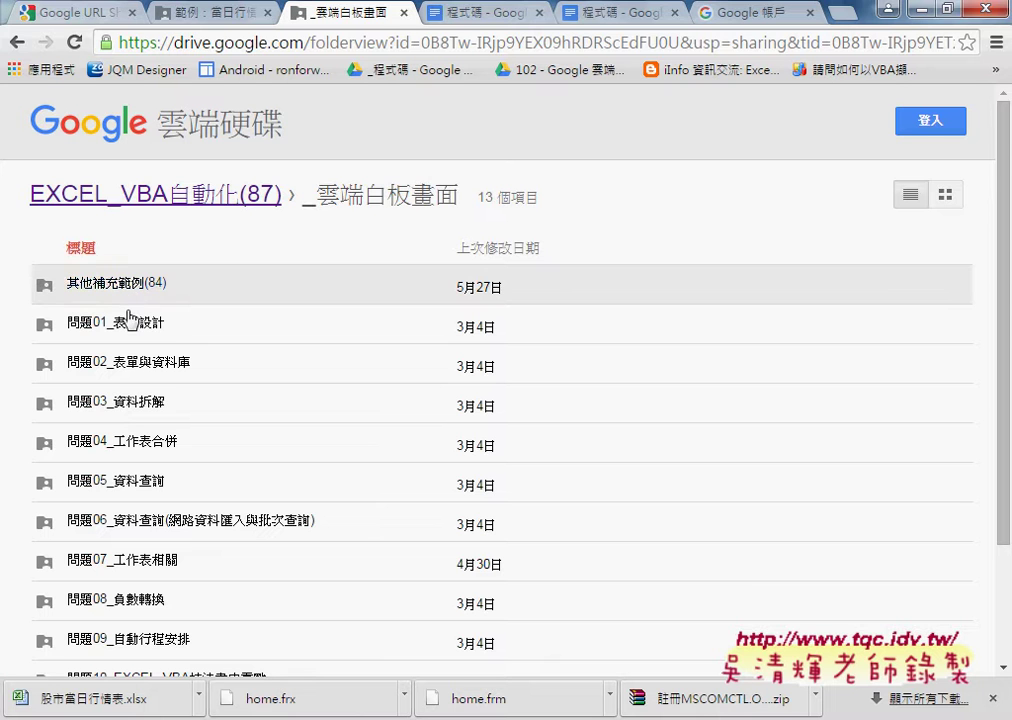
{"action": "scroll", "coordinate": [270, 445], "scroll_direction": "down", "scroll_amount": 1}
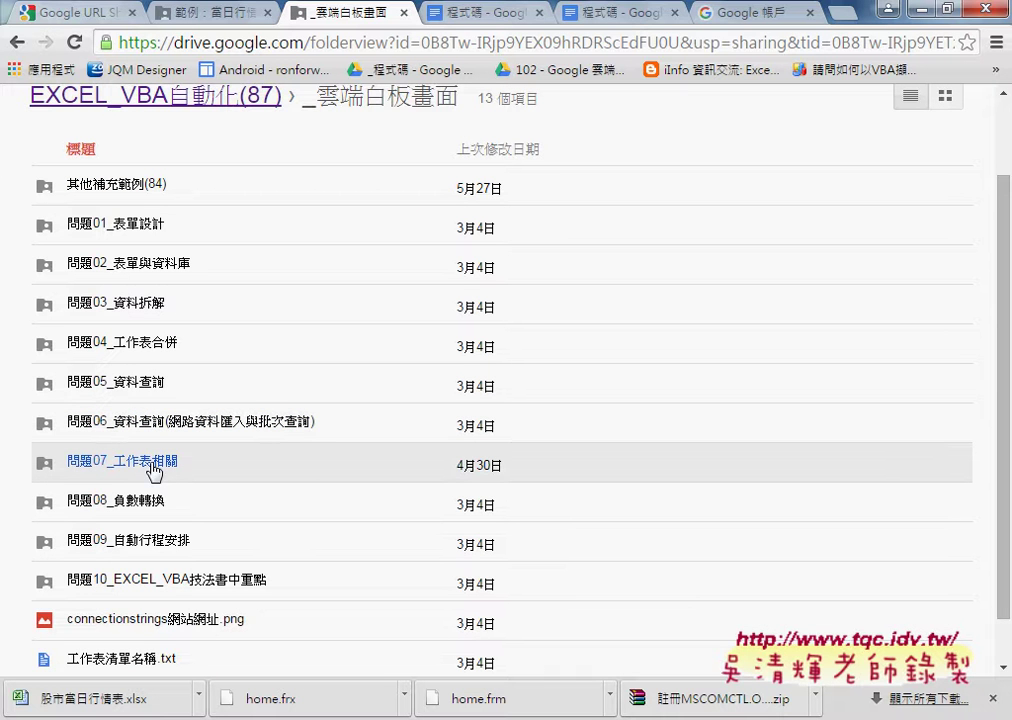
{"action": "left_click", "coordinate": [152, 463]}
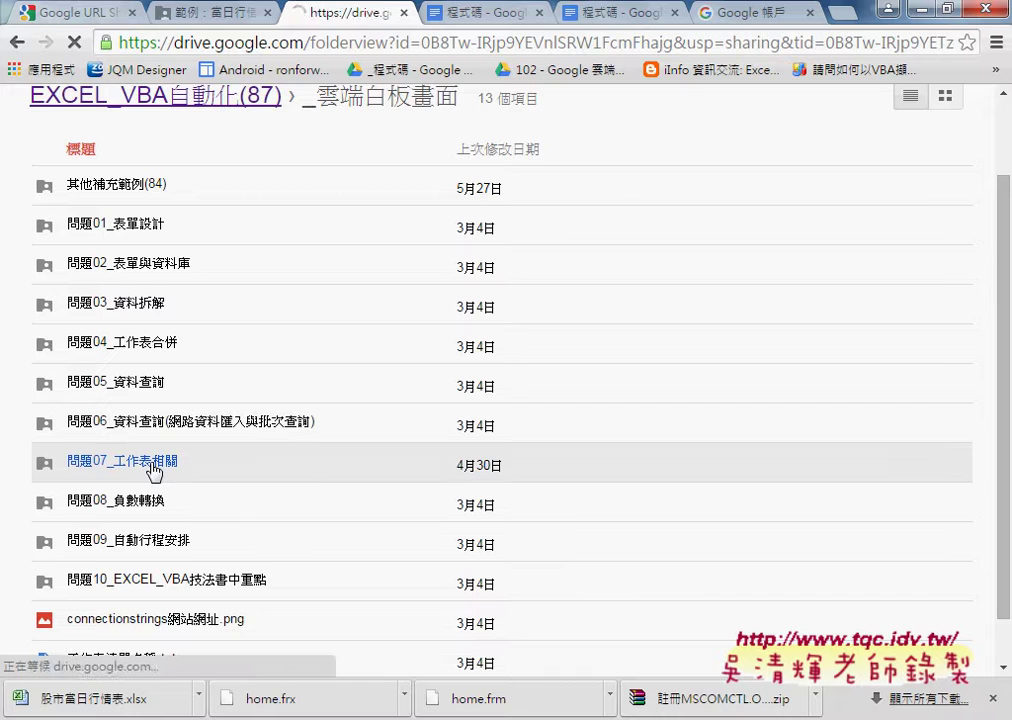